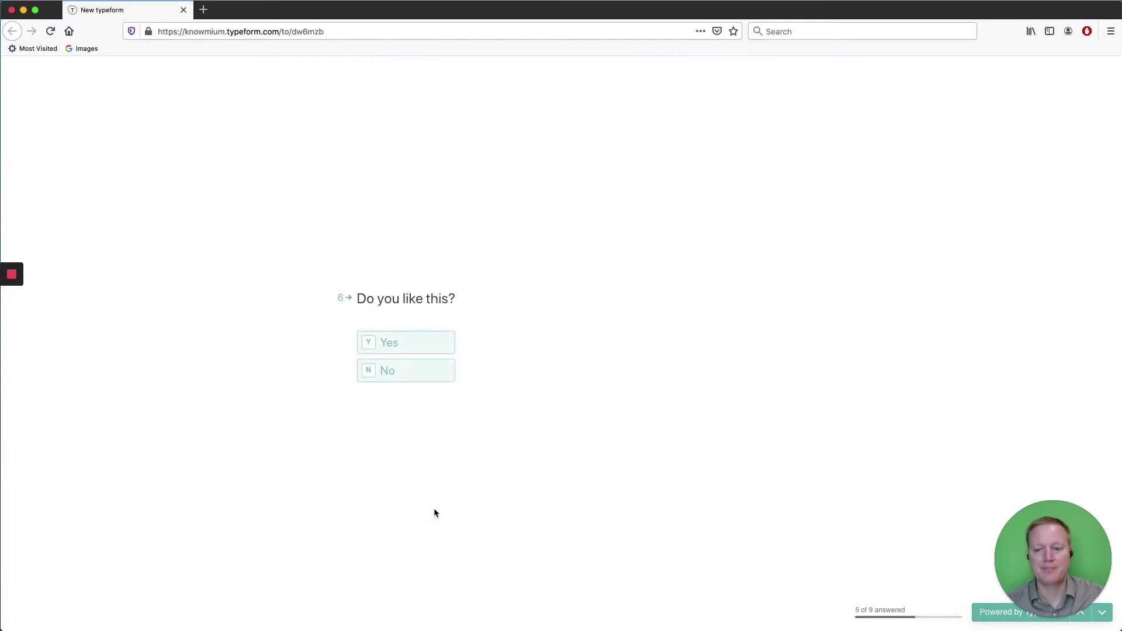
Answer Yes, rate 5 and 4 on the scales, enter an email address, and submit.
{"action": "left_click", "coordinate": [435, 335]}
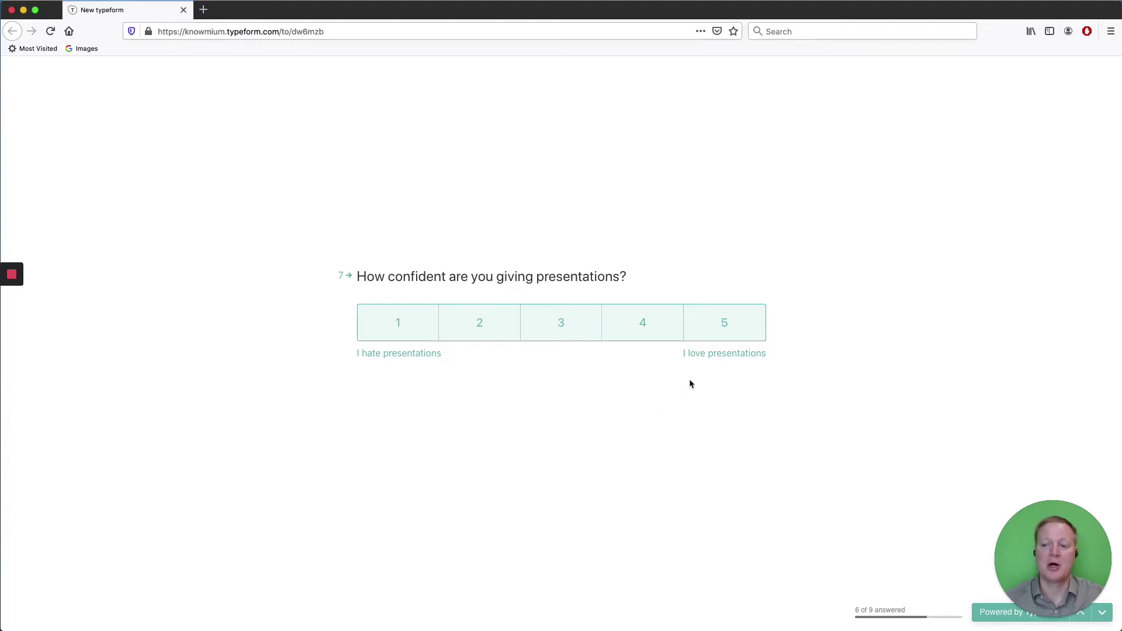
{"action": "left_click", "coordinate": [718, 325]}
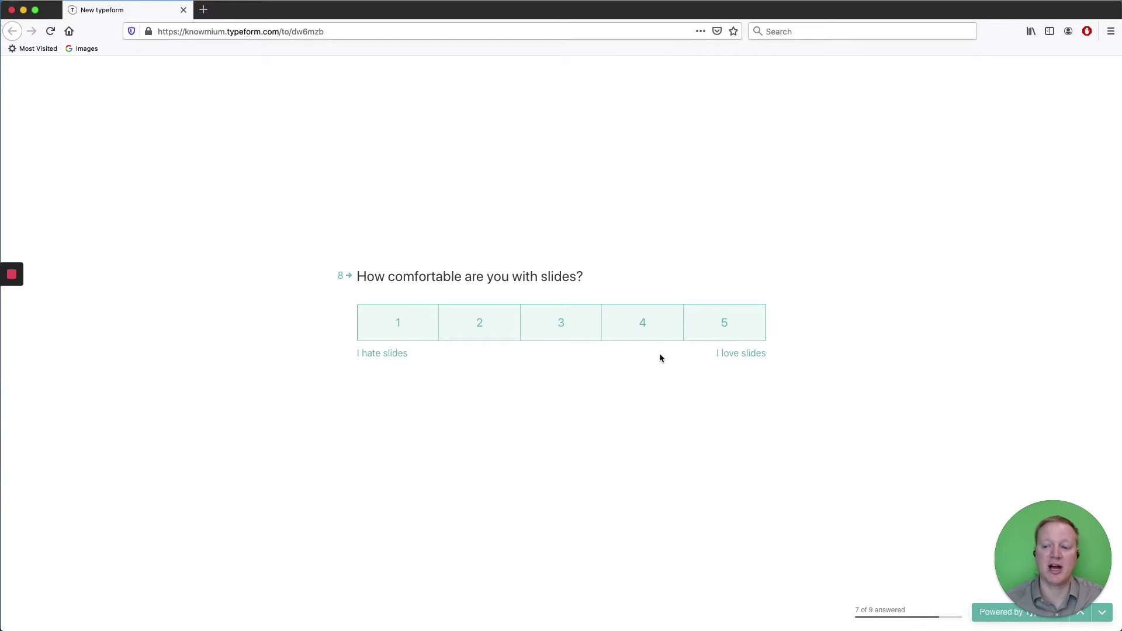
{"action": "left_click", "coordinate": [643, 333]}
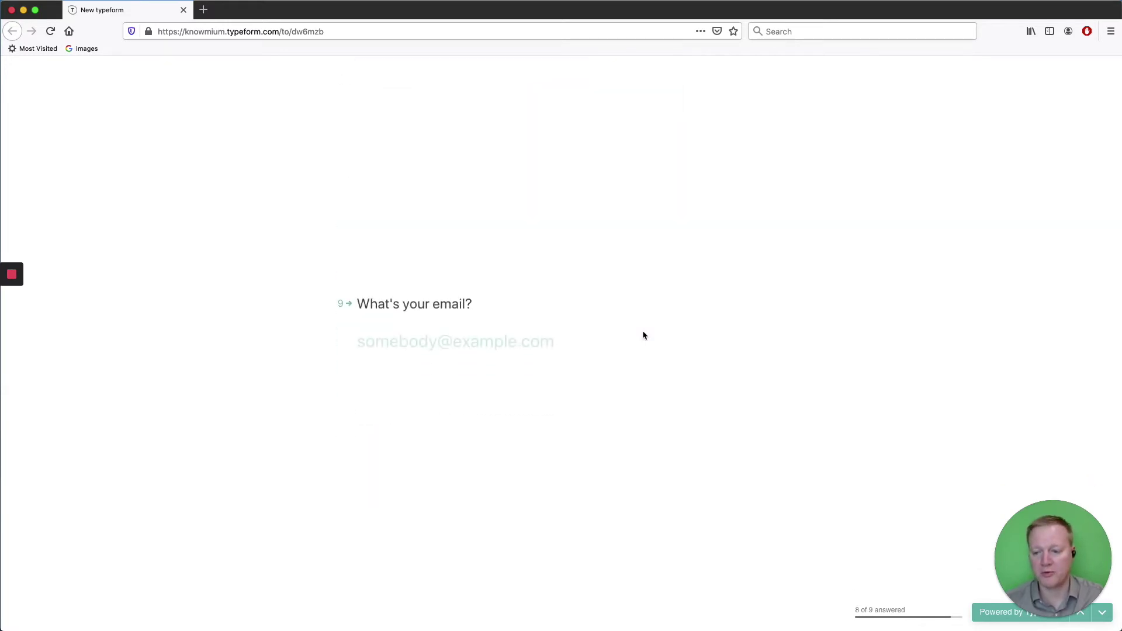
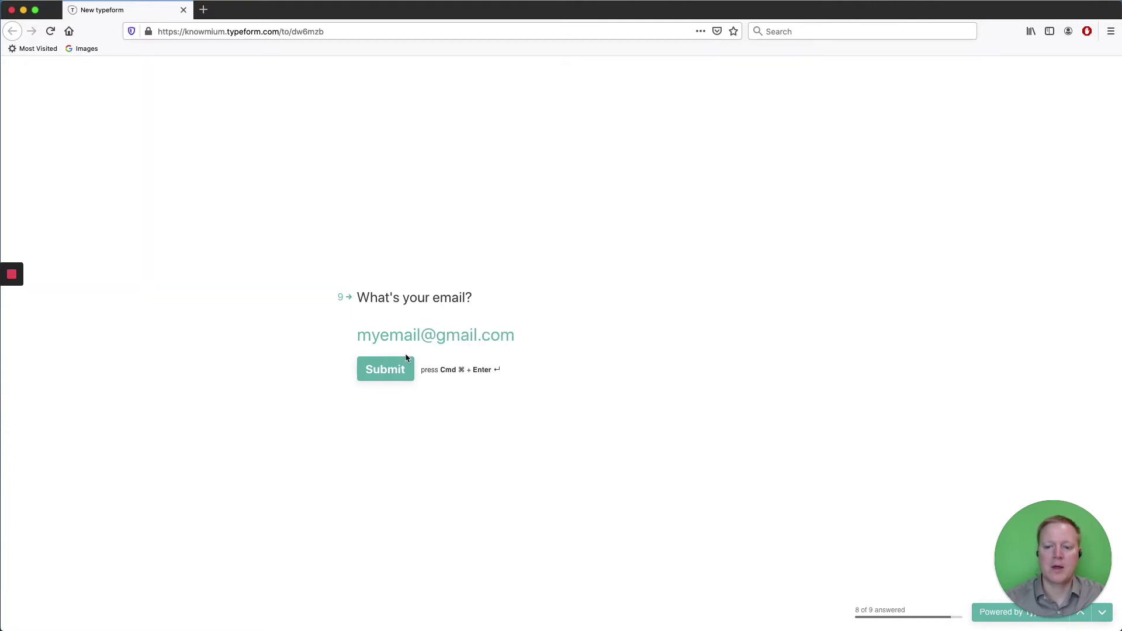
{"action": "left_click", "coordinate": [402, 367]}
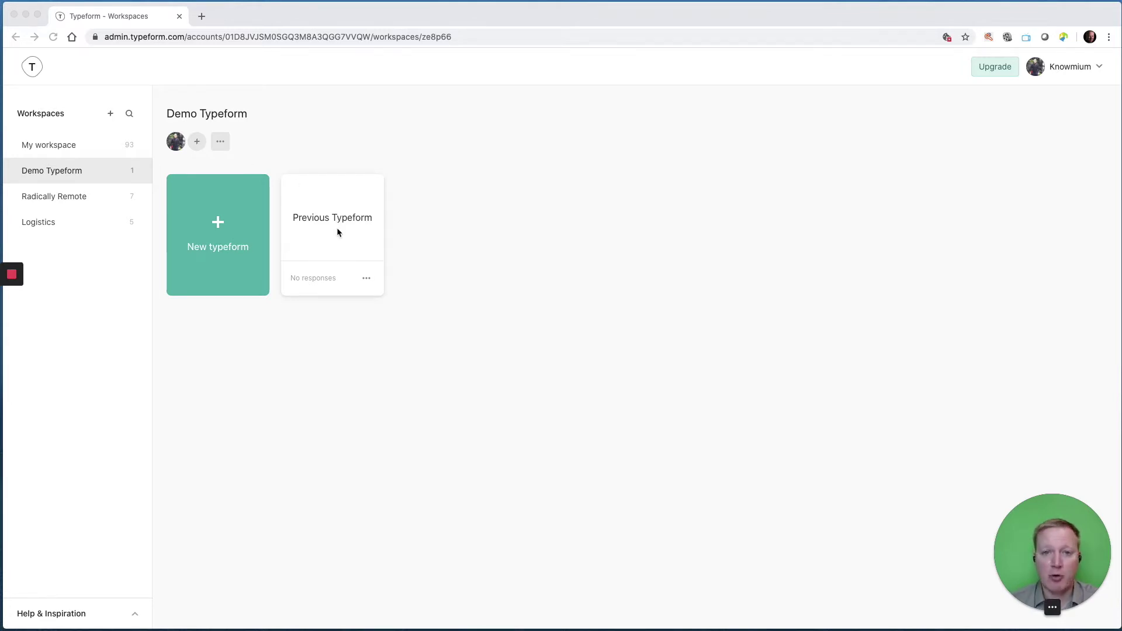
Duplicate Previous Typeform from its options menu and open the new-typeform template gallery.
{"action": "left_click", "coordinate": [367, 279]}
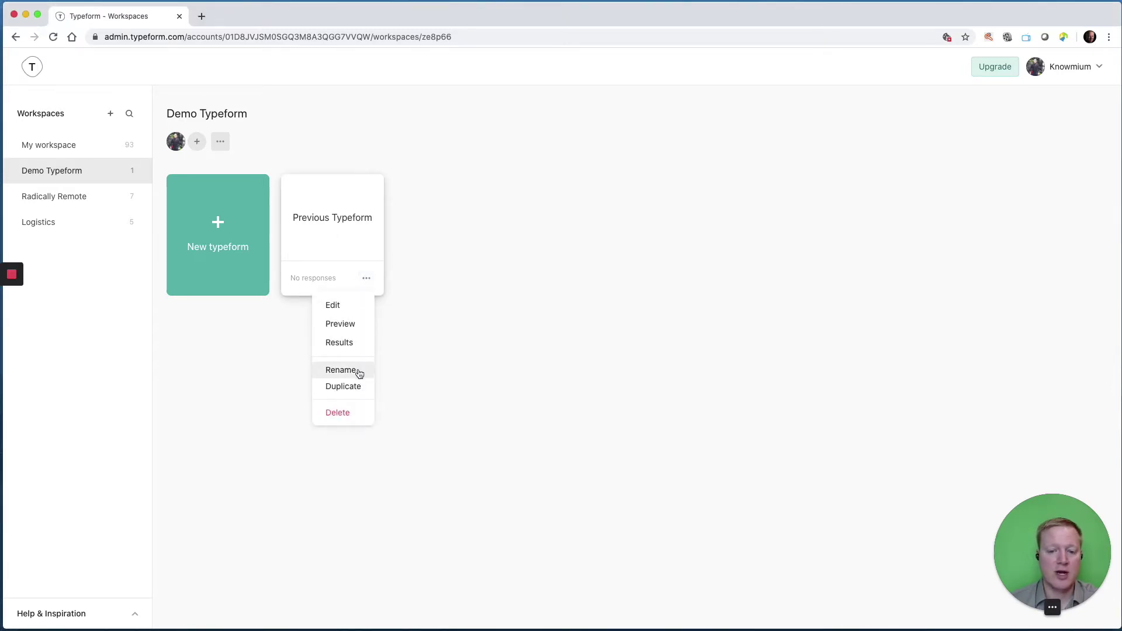
{"action": "left_click", "coordinate": [356, 385]}
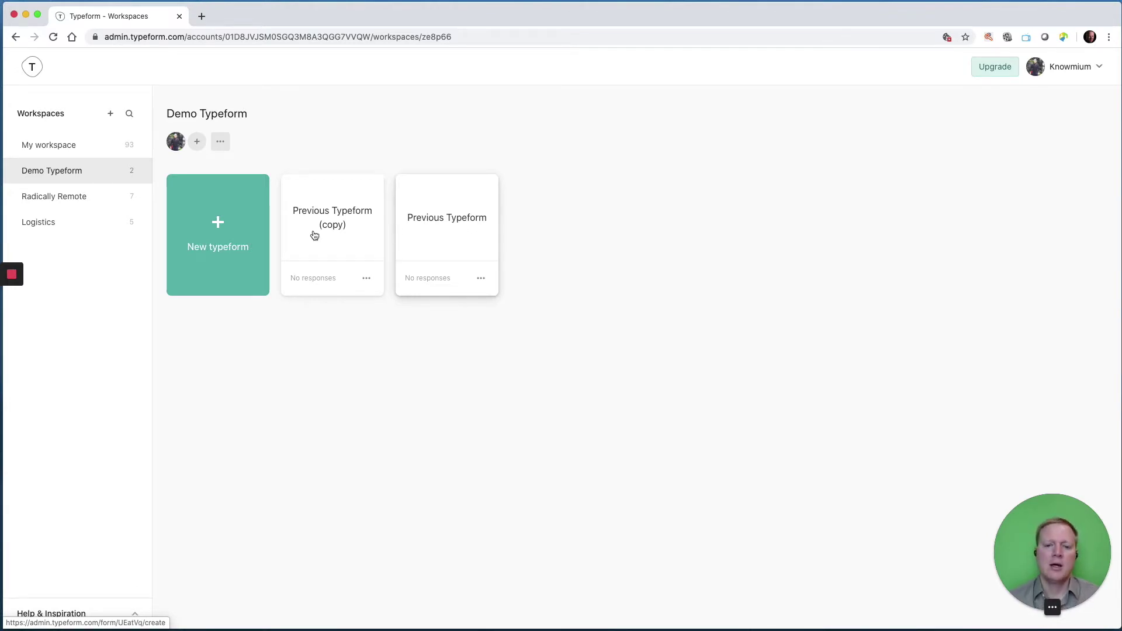
{"action": "left_click", "coordinate": [220, 225]}
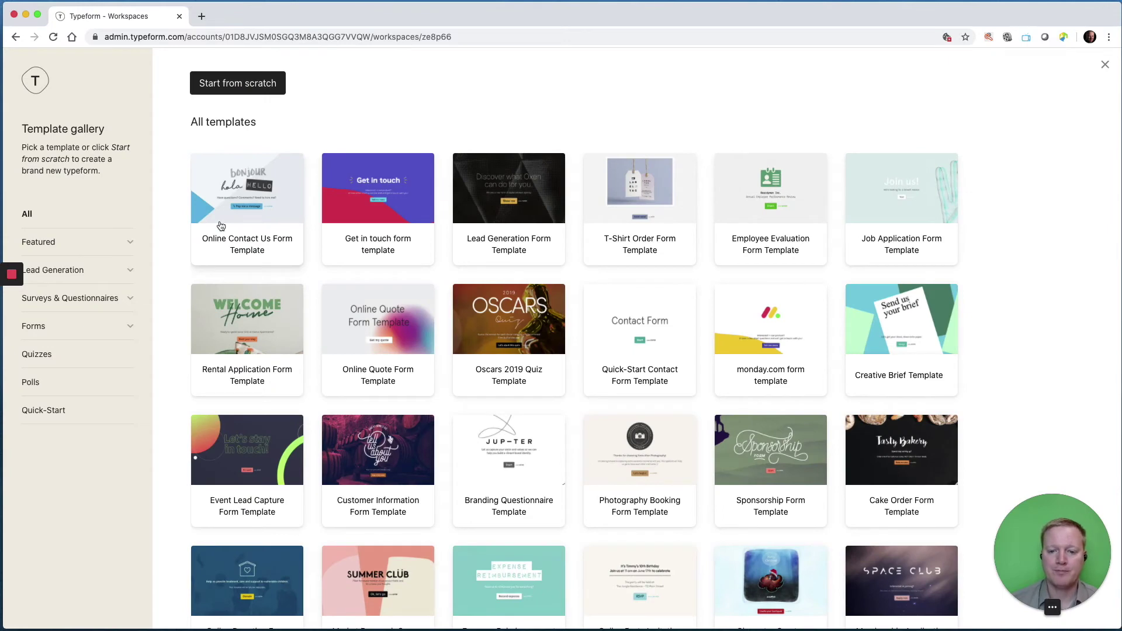
Browse the template gallery and preview the Online Quote Form Template.
{"action": "scroll", "coordinate": [362, 225], "scroll_direction": "down", "scroll_amount": 7}
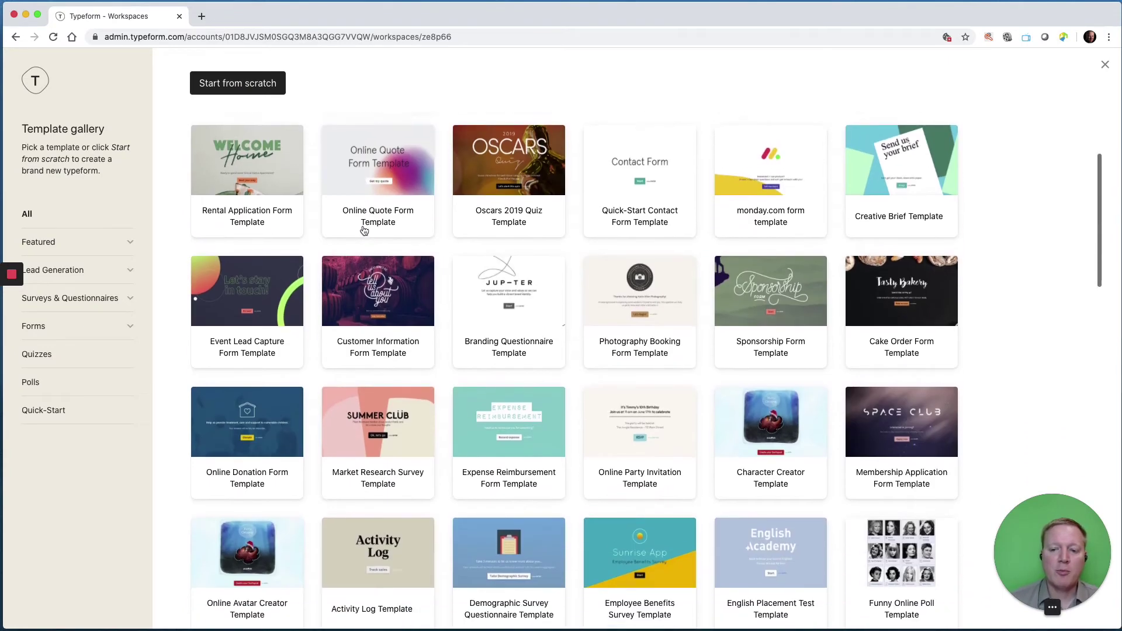
{"action": "scroll", "coordinate": [364, 231], "scroll_direction": "down", "scroll_amount": 3}
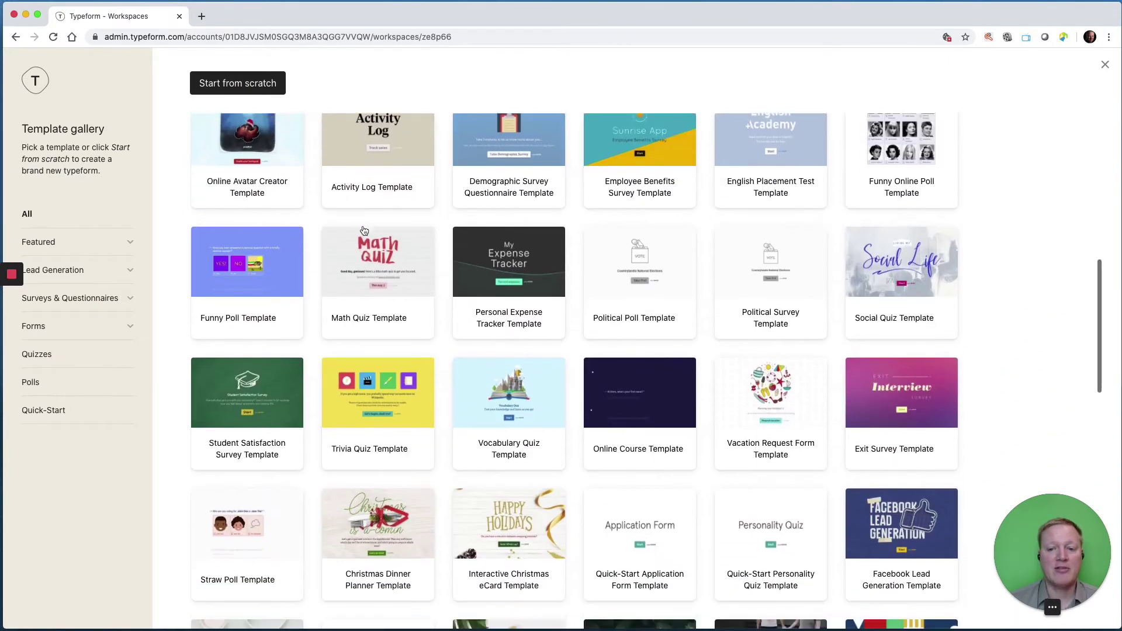
{"action": "scroll", "coordinate": [364, 231], "scroll_direction": "up", "scroll_amount": 3}
{"action": "scroll", "coordinate": [364, 231], "scroll_direction": "up", "scroll_amount": 7}
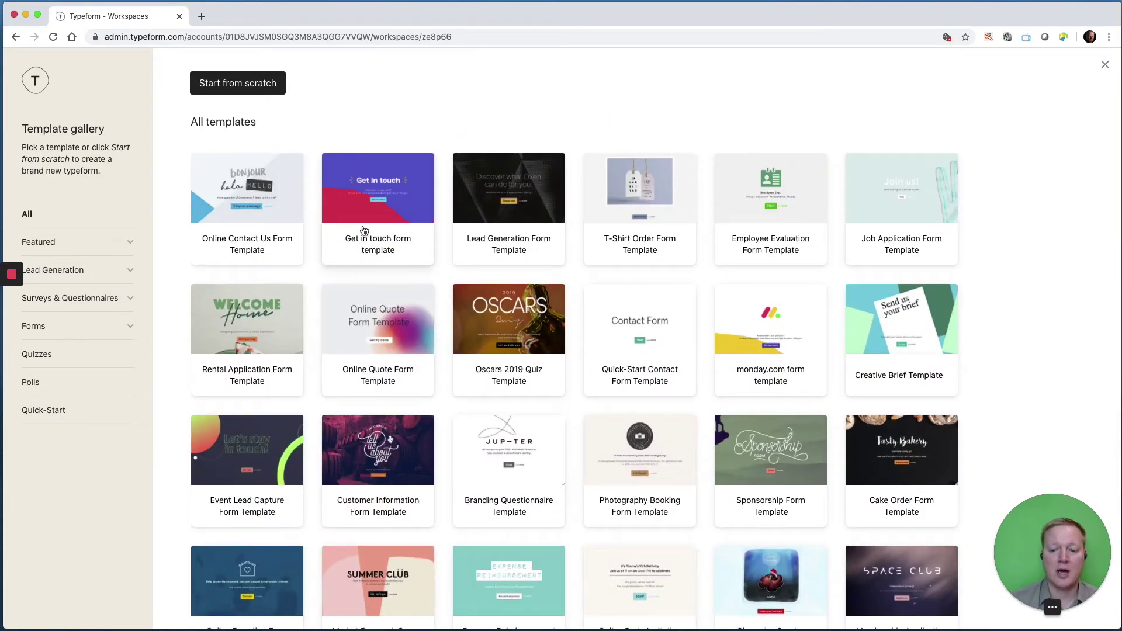
{"action": "left_click", "coordinate": [345, 327]}
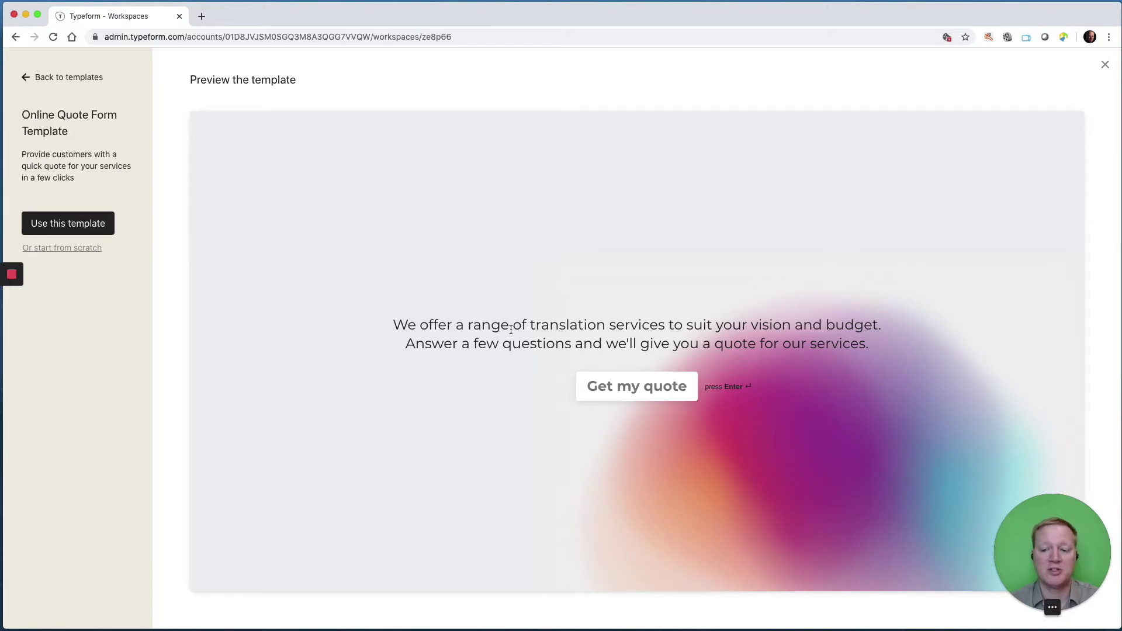
Test the quote preview with a first name, Academic level and 1000 words, then use the template.
{"action": "left_click", "coordinate": [662, 388]}
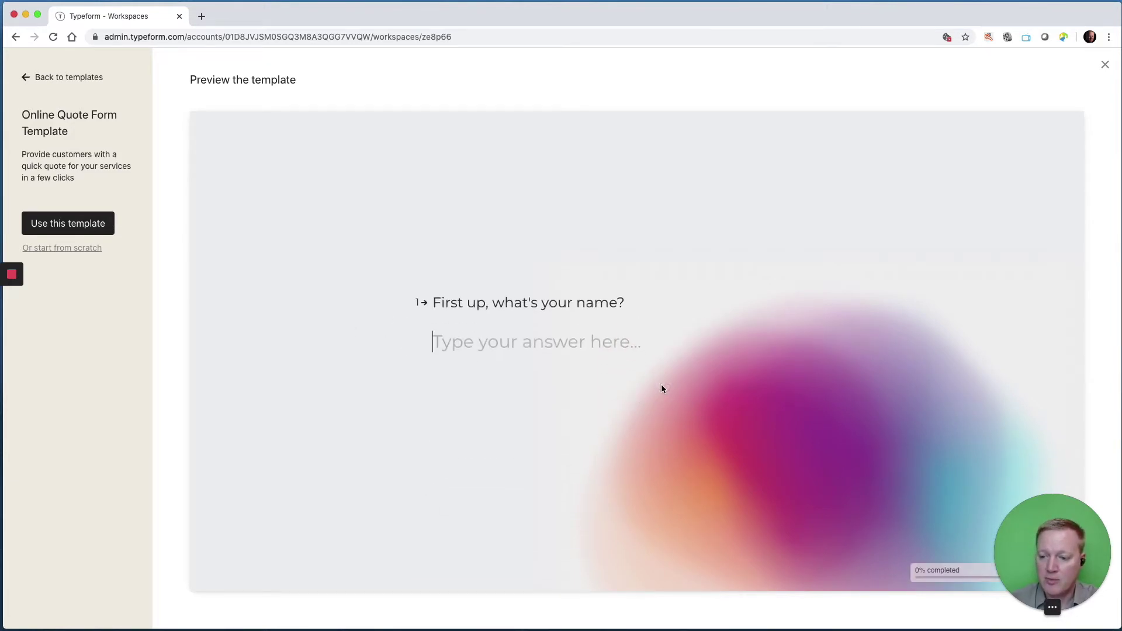
{"action": "type", "text": "Robert"}
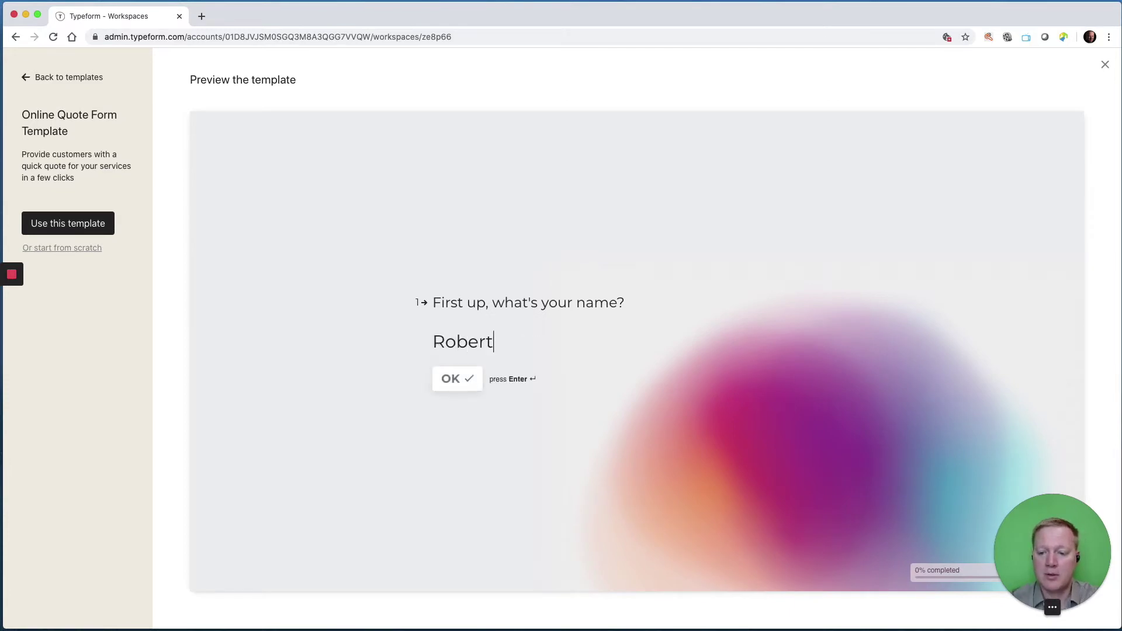
{"action": "key", "text": "Return"}
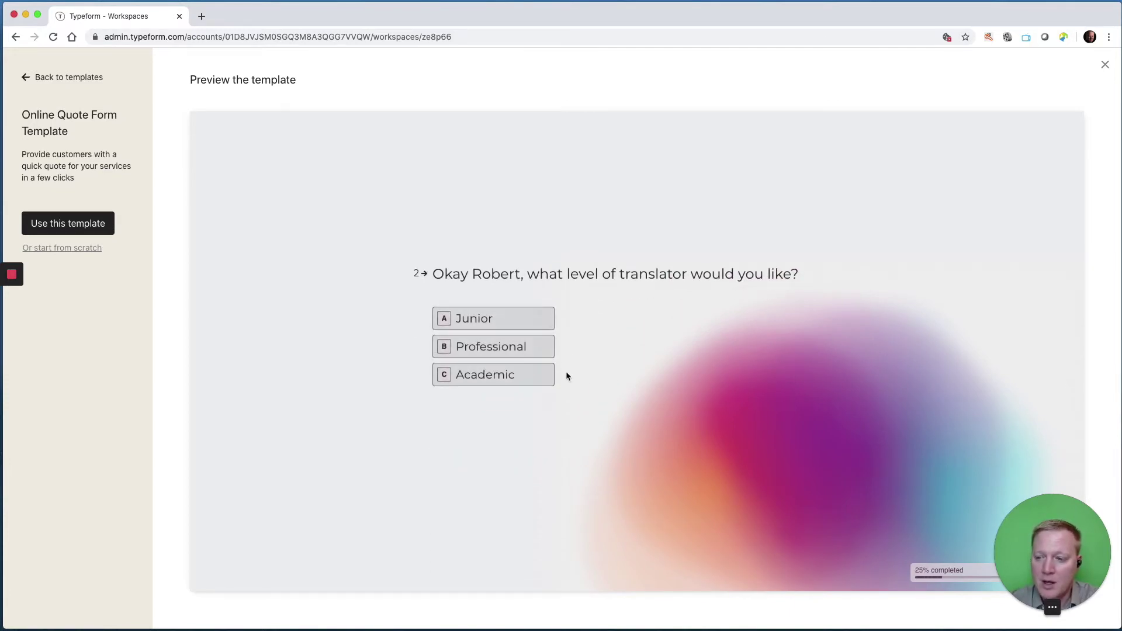
{"action": "left_click", "coordinate": [544, 379]}
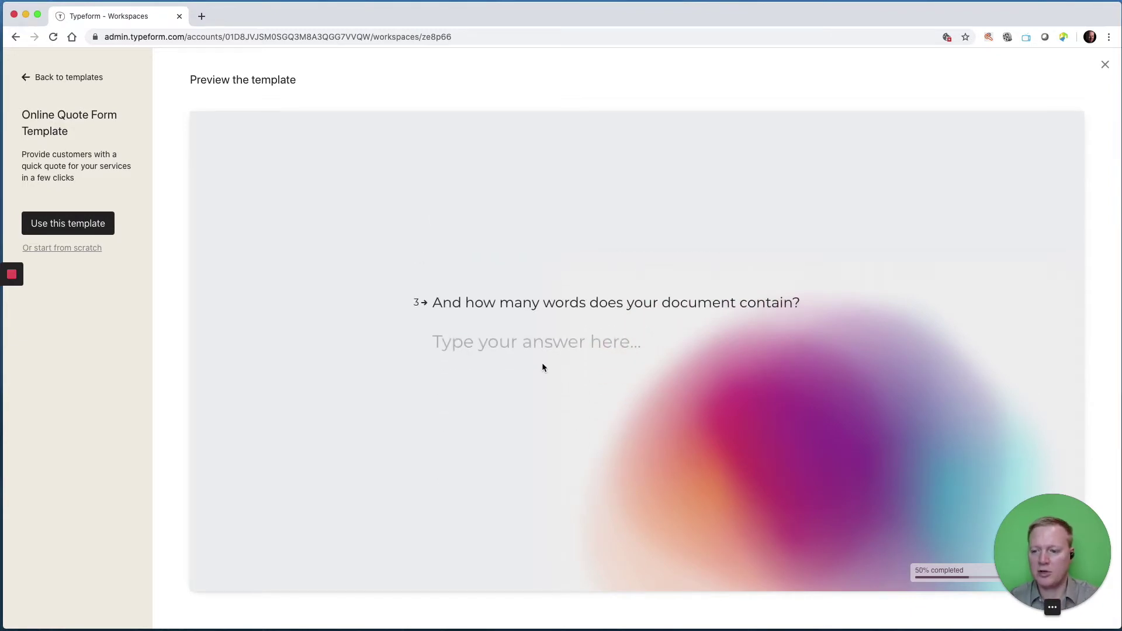
{"action": "type", "text": "1000"}
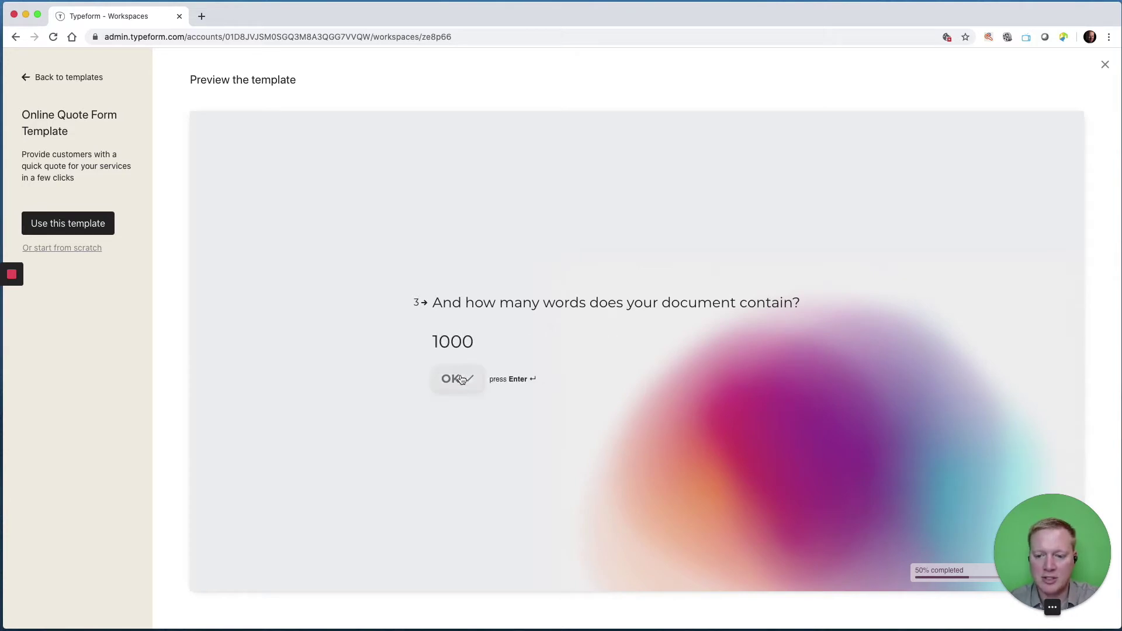
{"action": "left_click", "coordinate": [461, 380]}
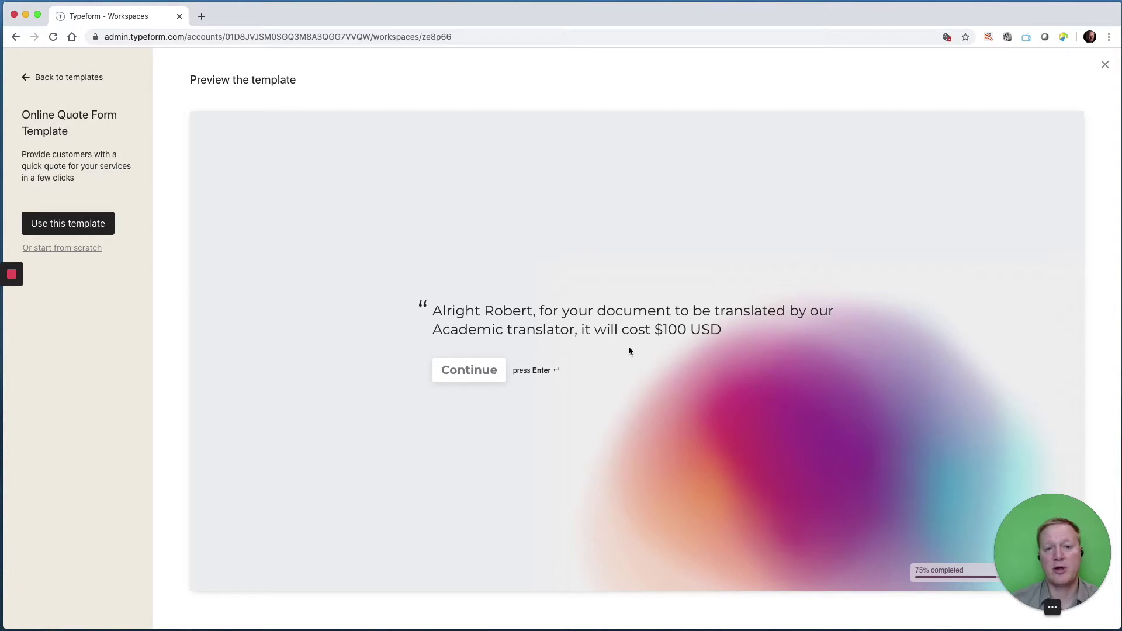
{"action": "left_click", "coordinate": [486, 372]}
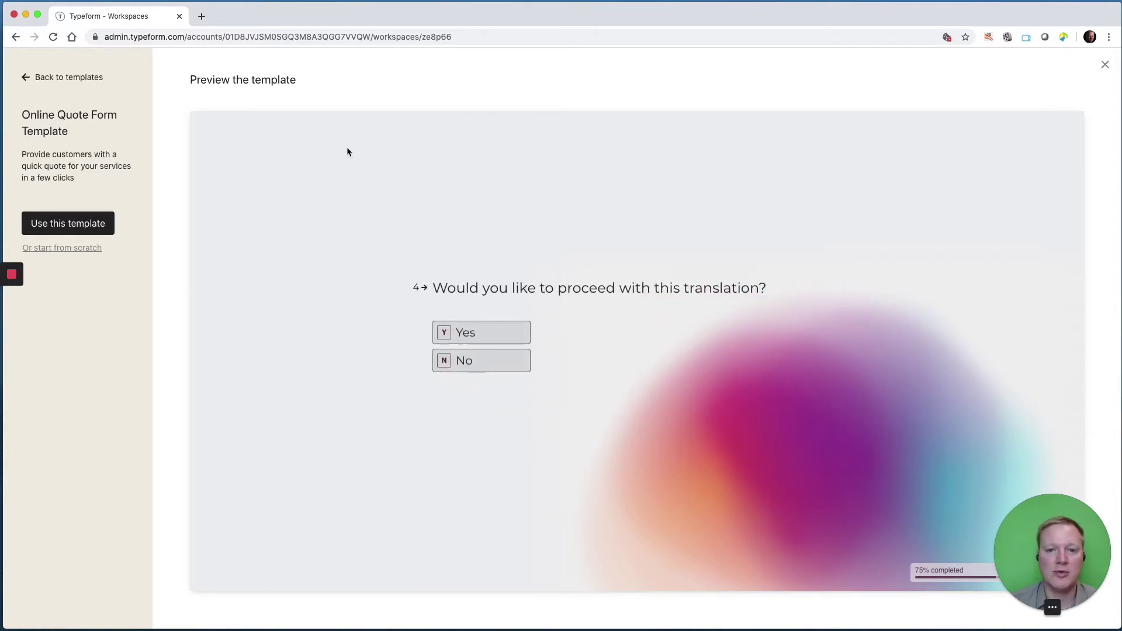
{"action": "left_click", "coordinate": [78, 223]}
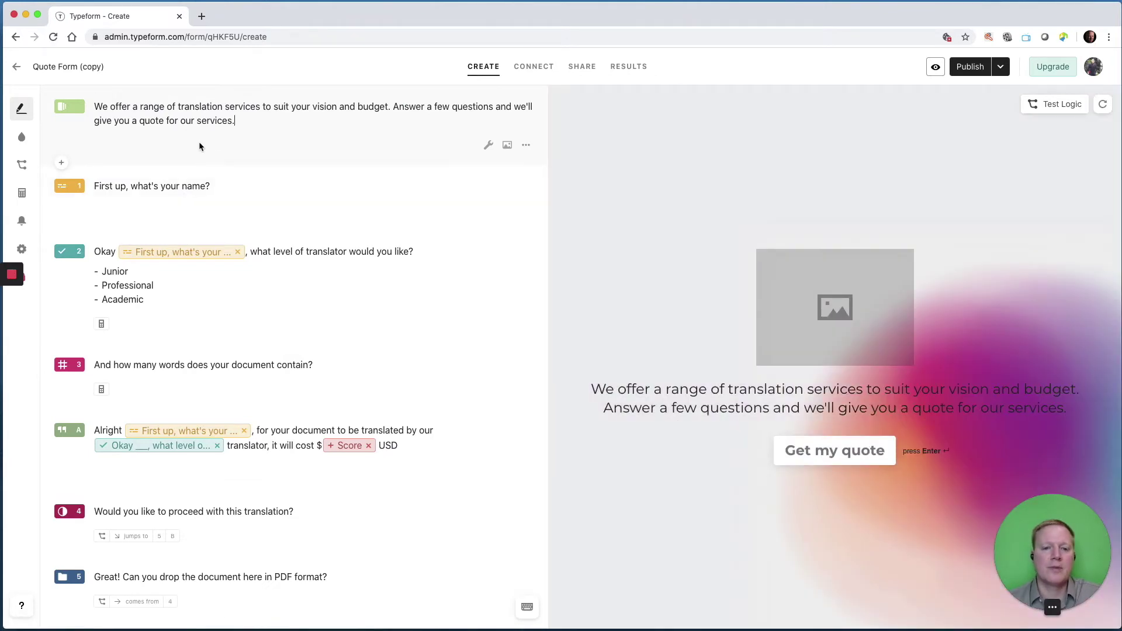
Replace the welcome text's second sentence with 'Please answer these questions.' and open the image picker.
{"action": "scroll", "coordinate": [198, 141], "scroll_direction": "down", "scroll_amount": 5}
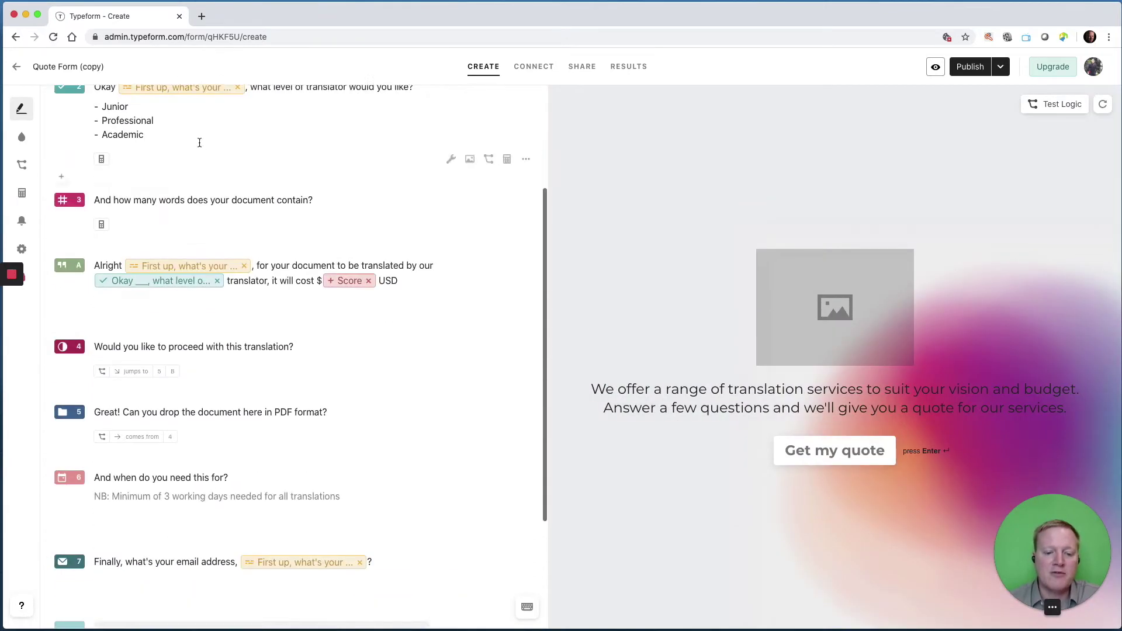
{"action": "scroll", "coordinate": [199, 142], "scroll_direction": "down", "scroll_amount": 3}
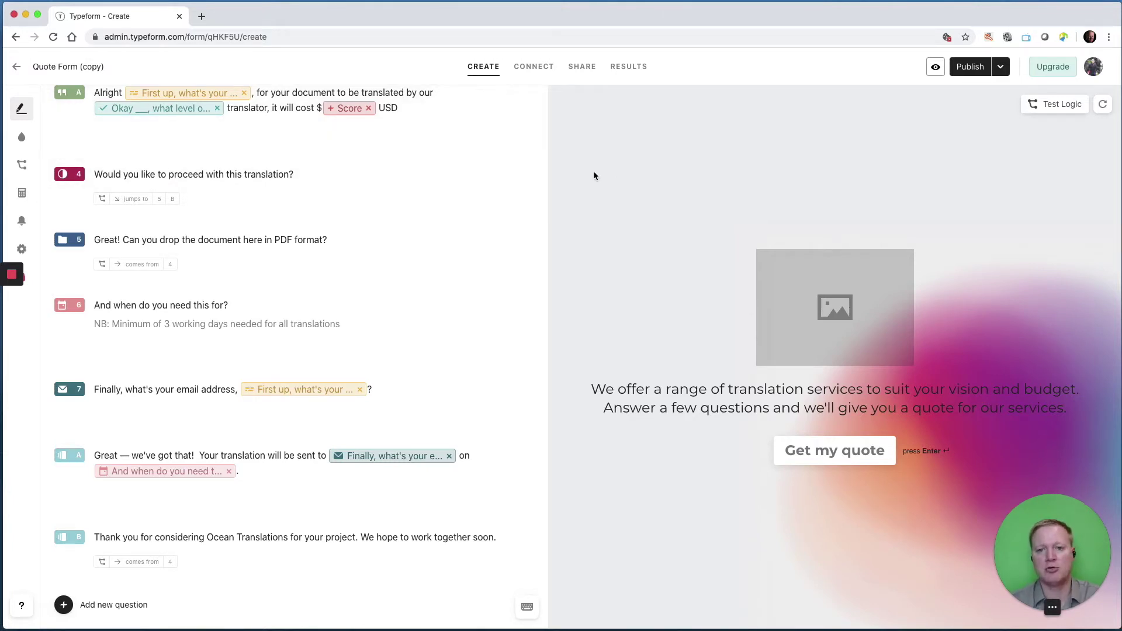
{"action": "scroll", "coordinate": [288, 225], "scroll_direction": "up", "scroll_amount": 6}
{"action": "left_click", "coordinate": [264, 125]}
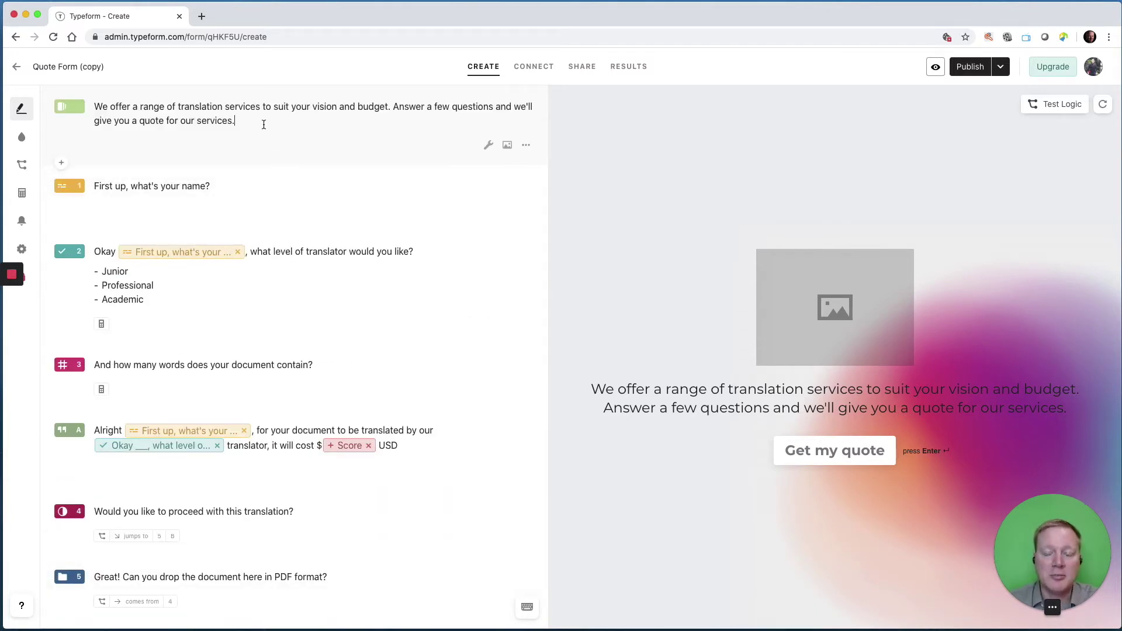
{"action": "left_click_drag", "start_coordinate": [315, 113], "coordinate": [395, 106]}
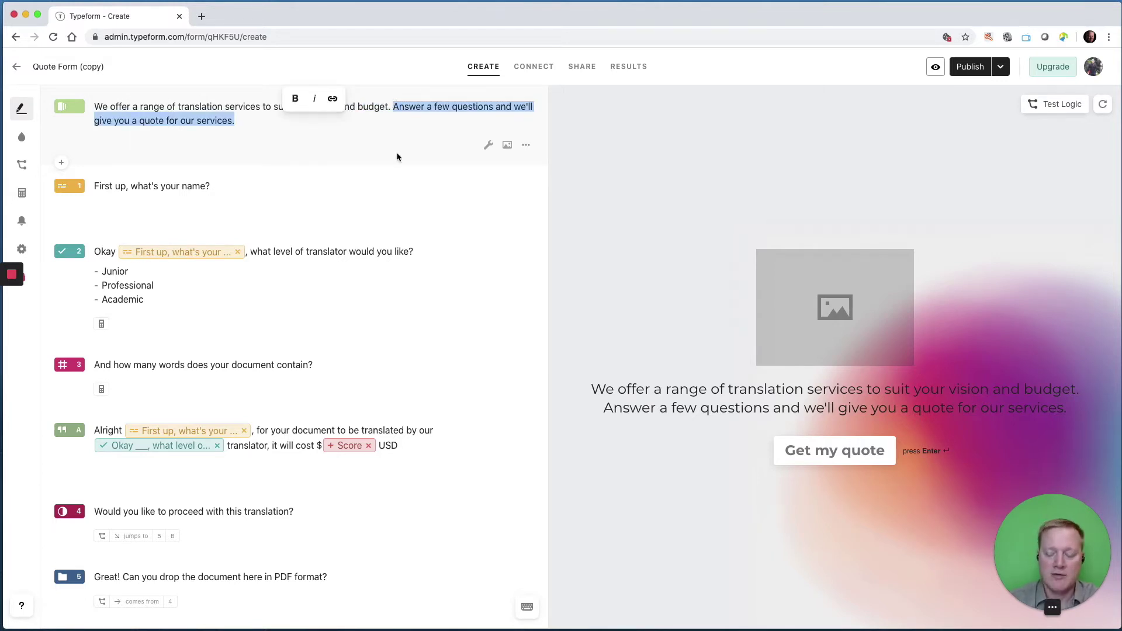
{"action": "type", "text": "Ples"}
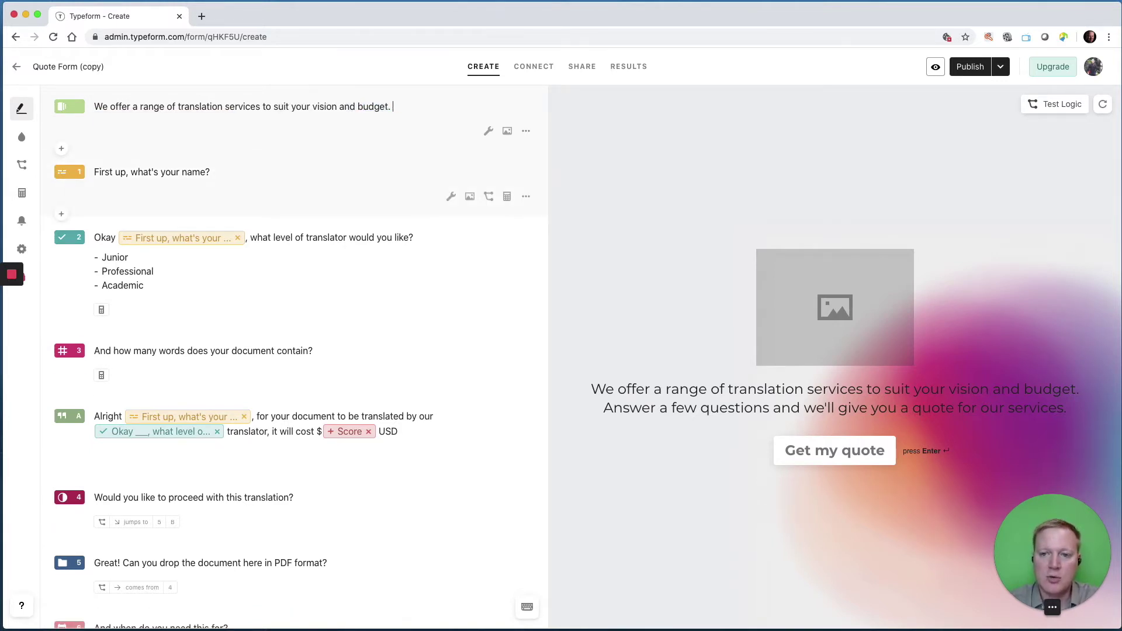
{"action": "key", "text": "BackSpace"}
{"action": "type", "text": "ase answe"}
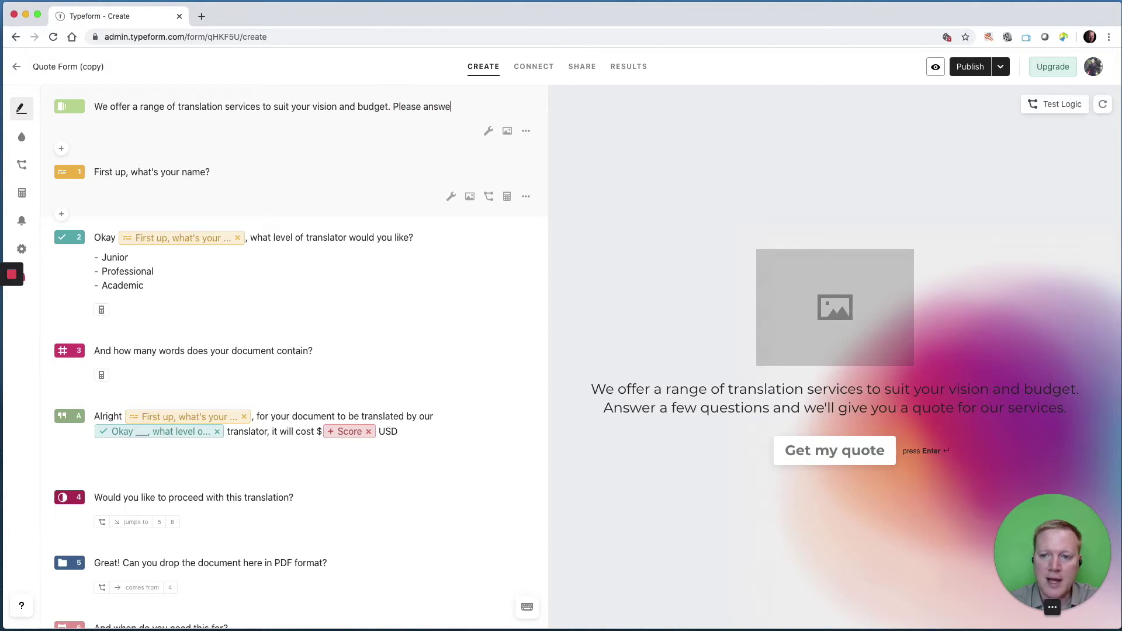
{"action": "type", "text": "r these questions."}
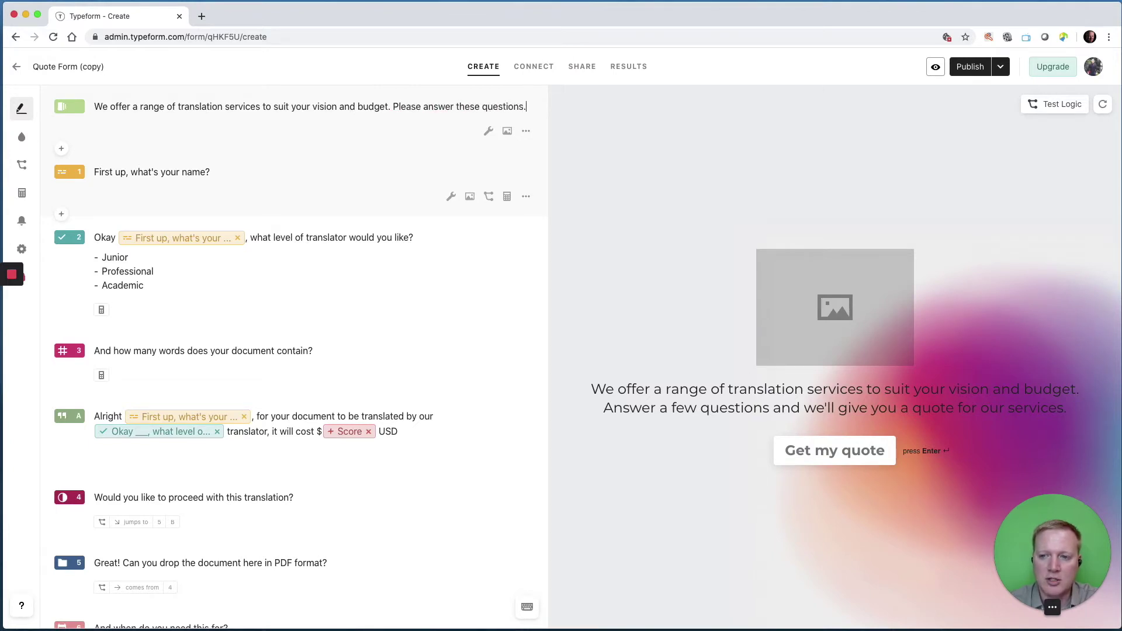
{"action": "left_click", "coordinate": [507, 131]}
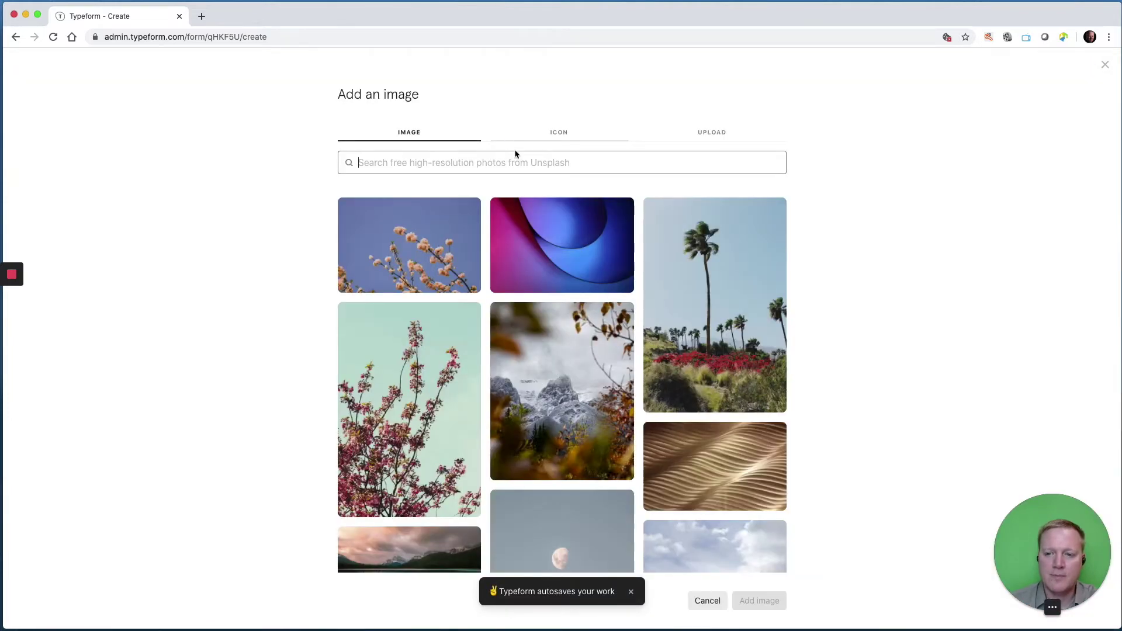
Attach the snowy mountain photo to the welcome screen.
{"action": "scroll", "coordinate": [646, 398], "scroll_direction": "down", "scroll_amount": 3}
{"action": "left_click", "coordinate": [657, 409]}
{"action": "left_click", "coordinate": [758, 608]}
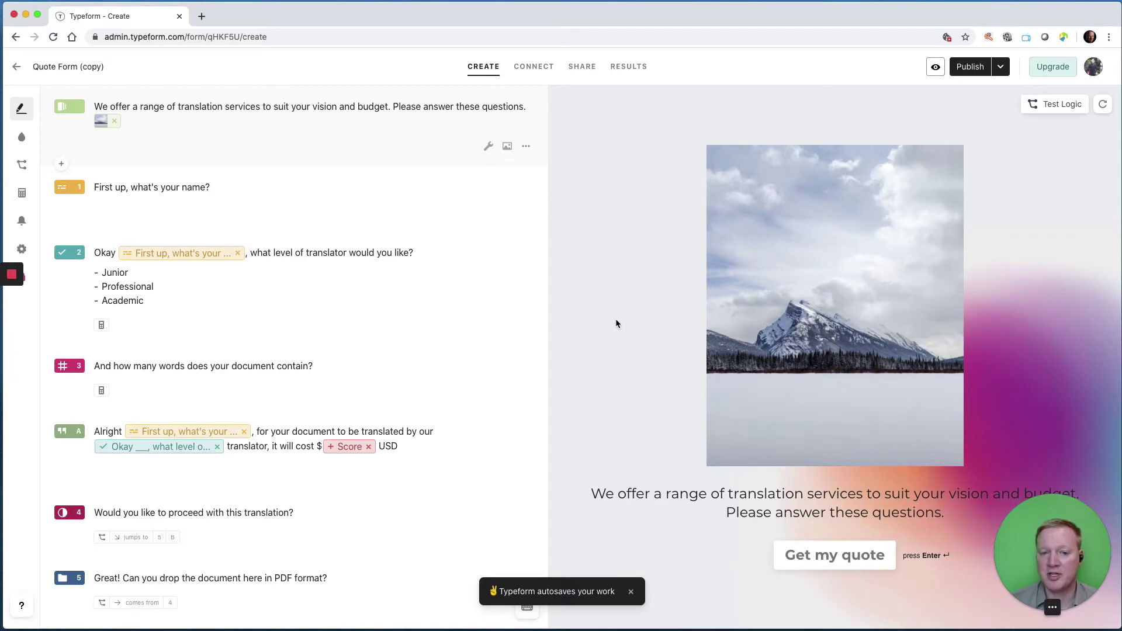
Delete the 'First up, what's your name?' question from the quote form.
{"action": "left_click", "coordinate": [526, 212]}
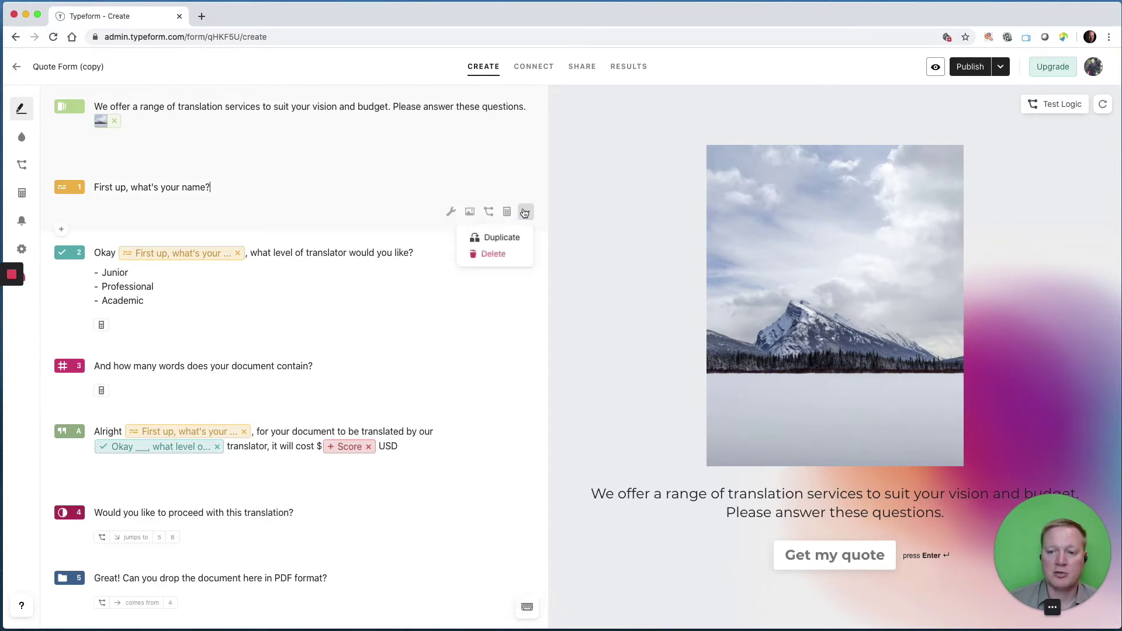
{"action": "left_click", "coordinate": [503, 253]}
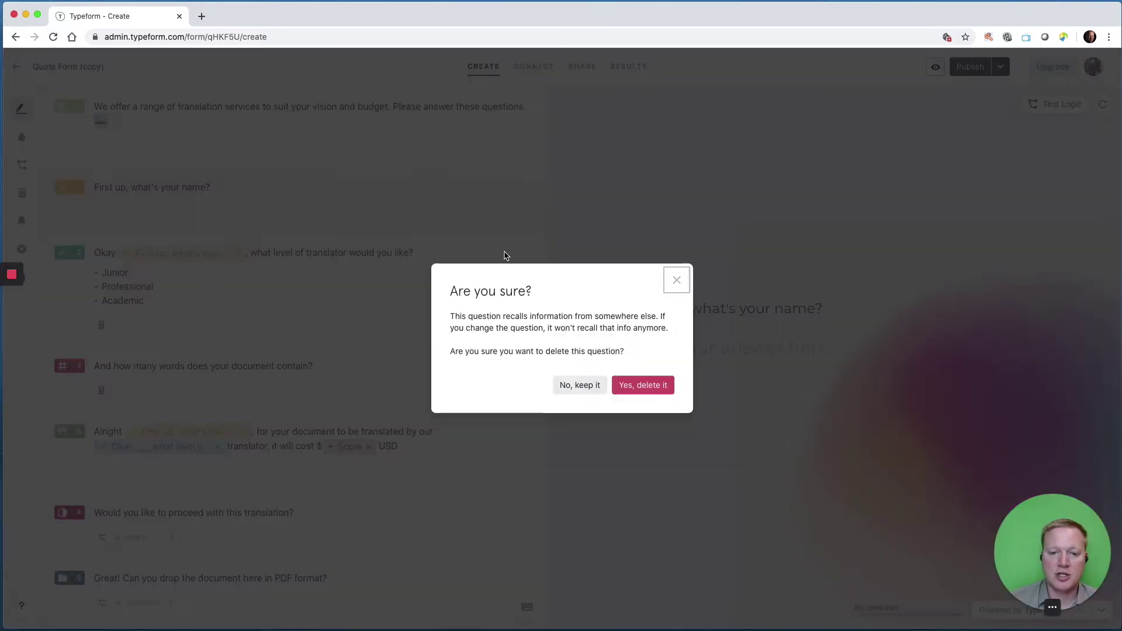
{"action": "left_click", "coordinate": [639, 391]}
{"action": "scroll", "coordinate": [241, 294], "scroll_direction": "down", "scroll_amount": 5}
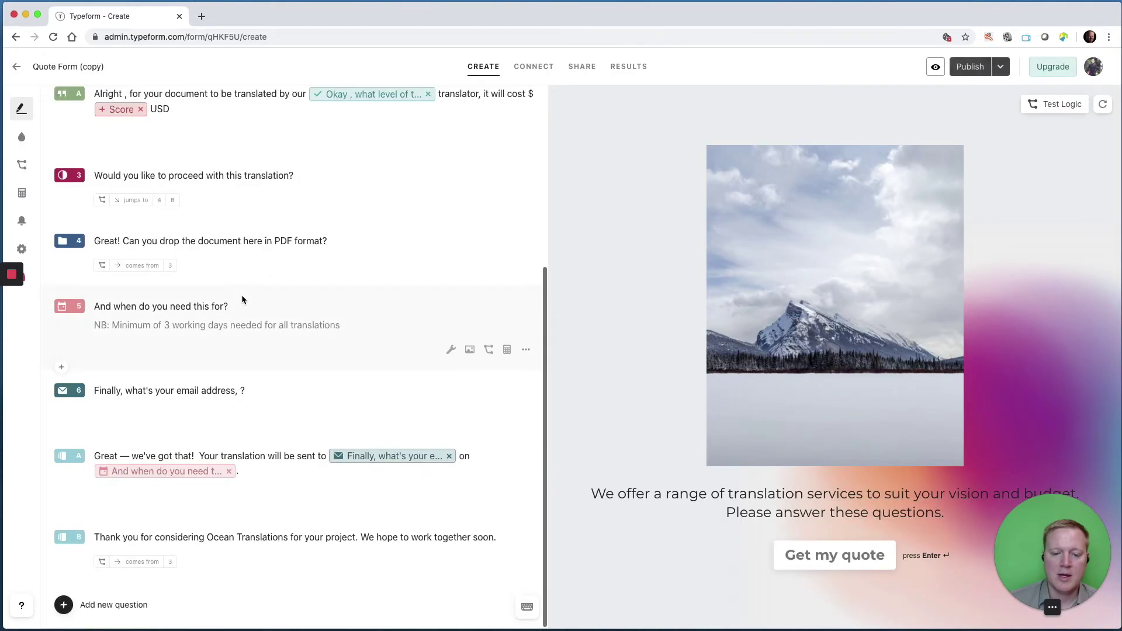
{"action": "left_click", "coordinate": [113, 606]}
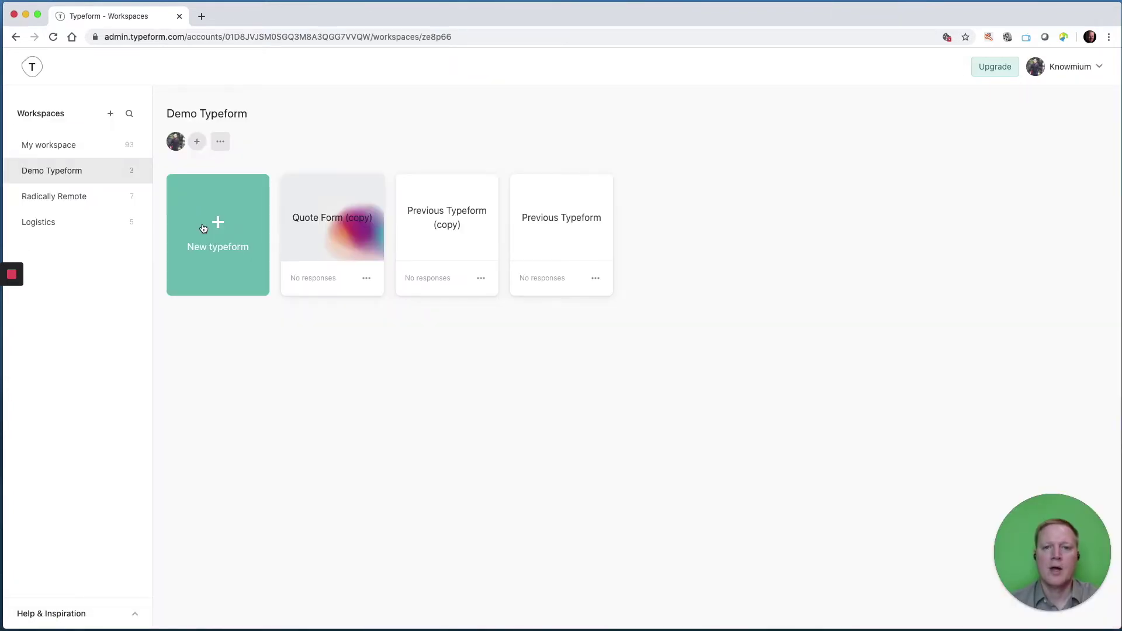
Start a blank typeform from scratch, keeping the default name New typeform.
{"action": "left_click", "coordinate": [204, 228]}
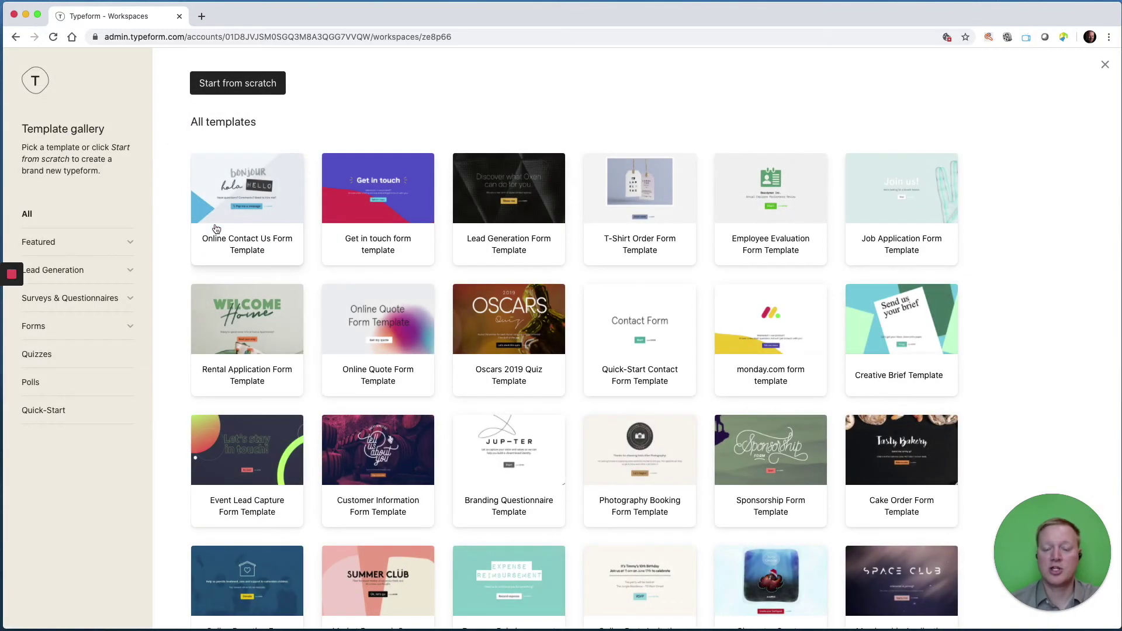
{"action": "left_click", "coordinate": [242, 89]}
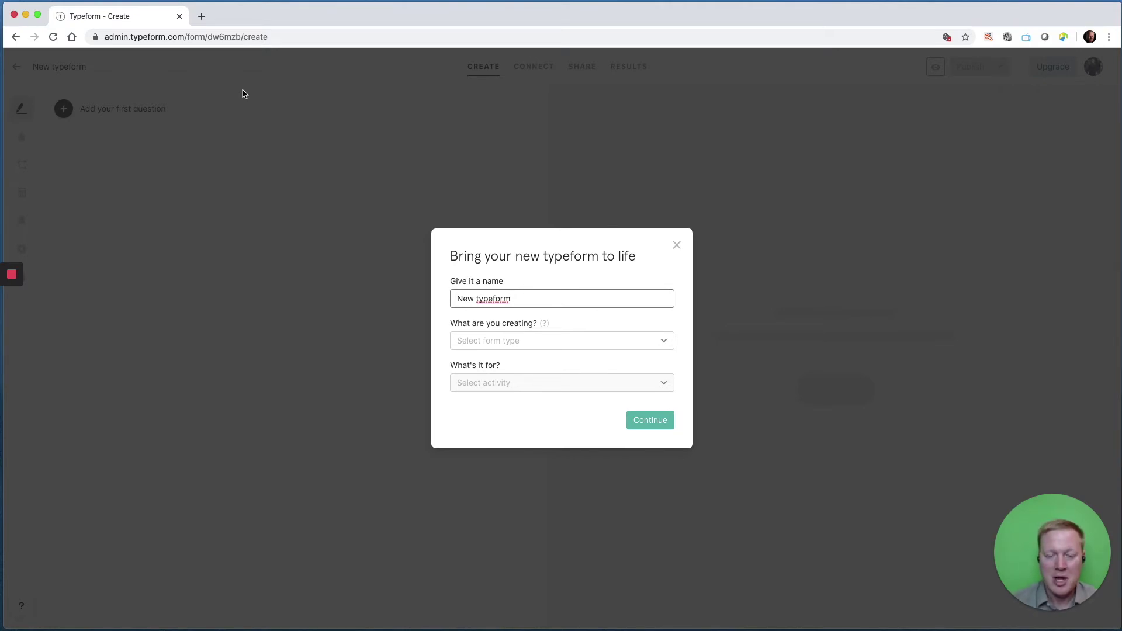
{"action": "left_click", "coordinate": [642, 422]}
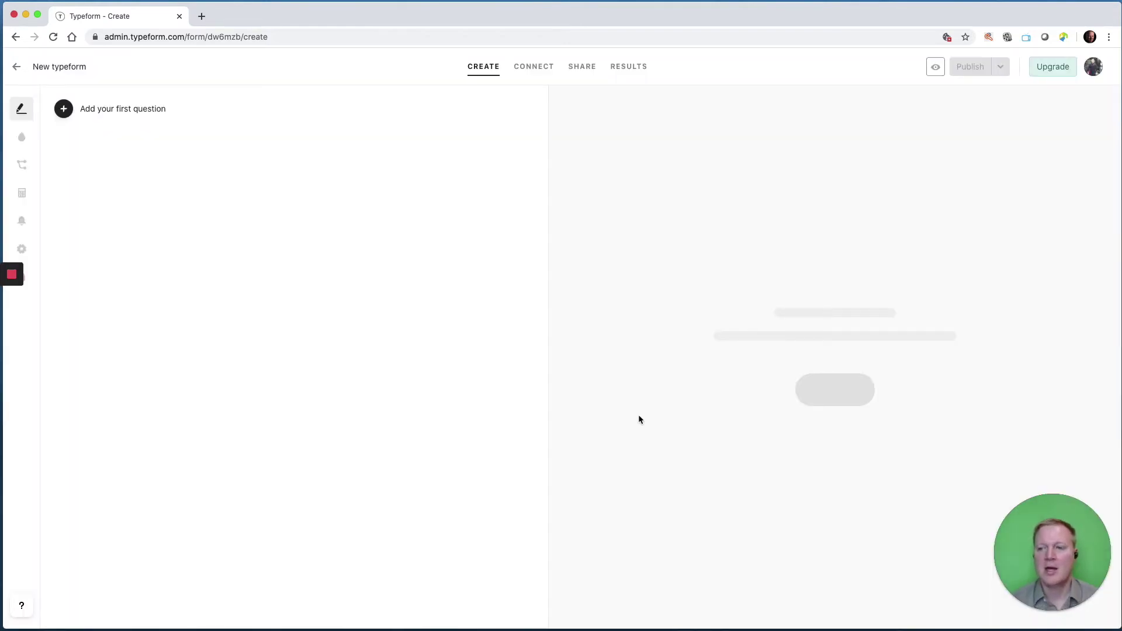
{"action": "left_click", "coordinate": [66, 109]}
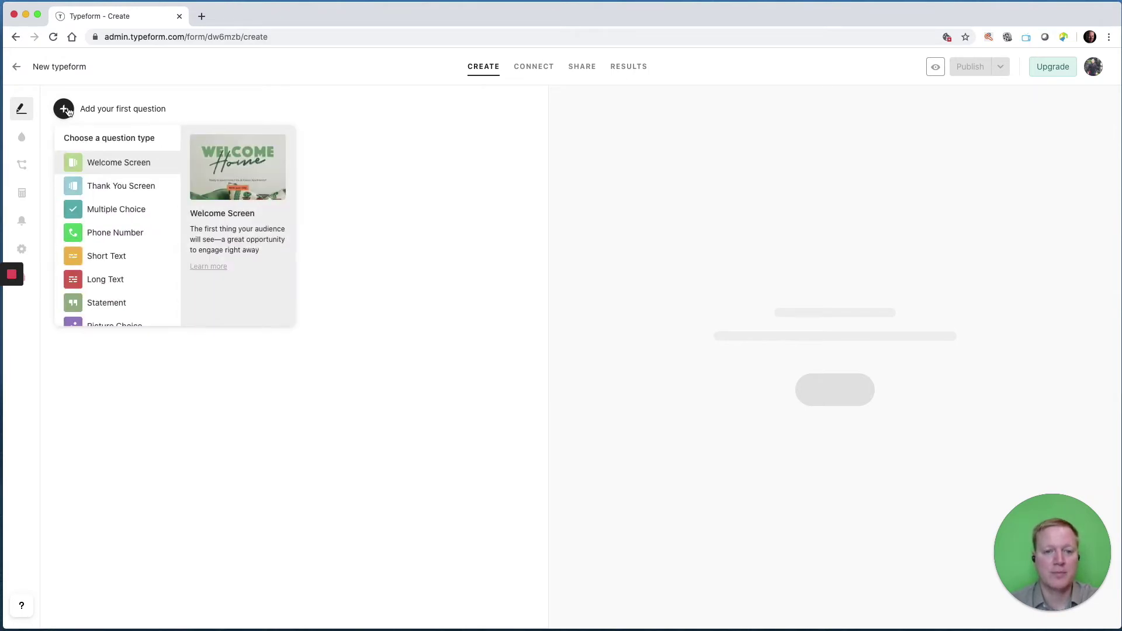
Add a Welcome Screen with the message 'Thanks for completing this form.' and open its image picker.
{"action": "left_click", "coordinate": [116, 163]}
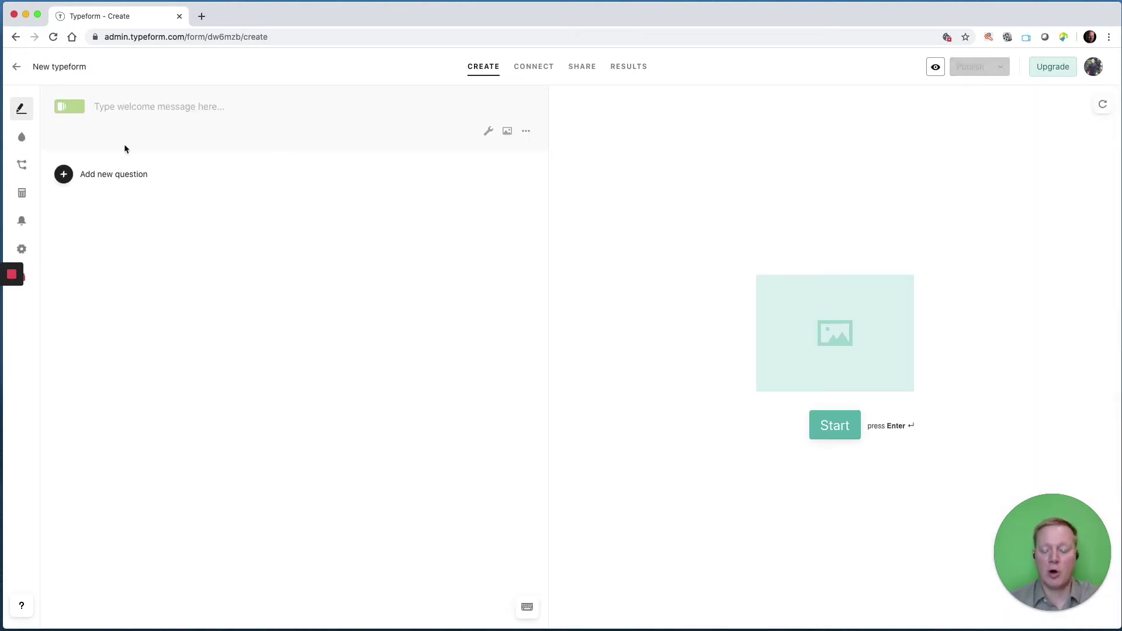
{"action": "type", "text": "Thanks for"}
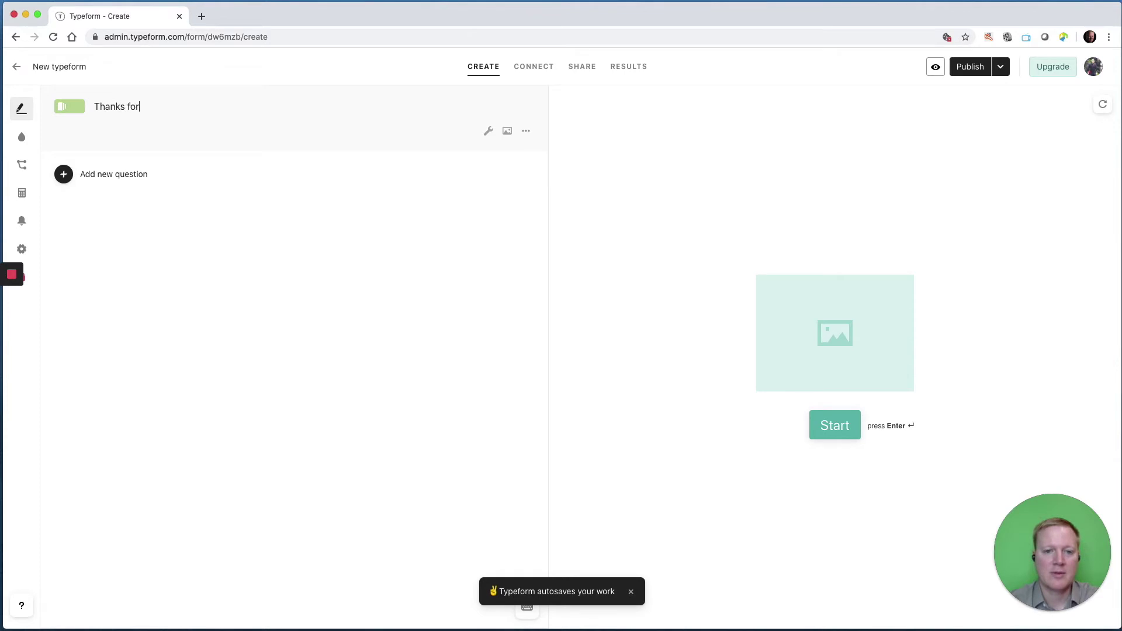
{"action": "type", "text": " cmpleting thif"}
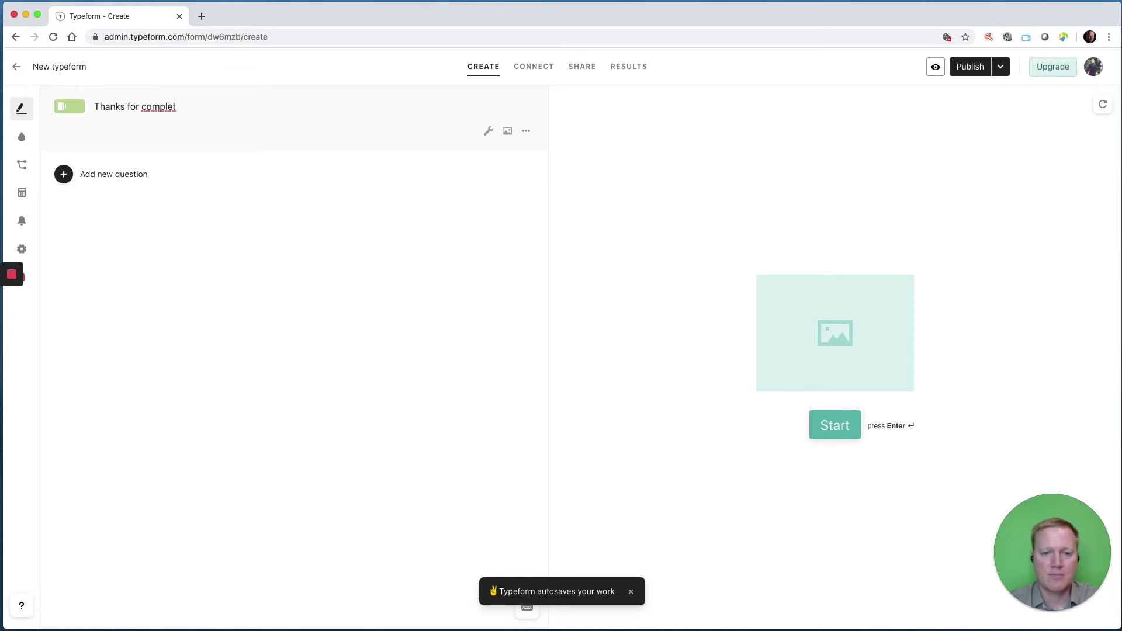
{"action": "key", "text": "BackSpace"}
{"action": "type", "text": "s form."}
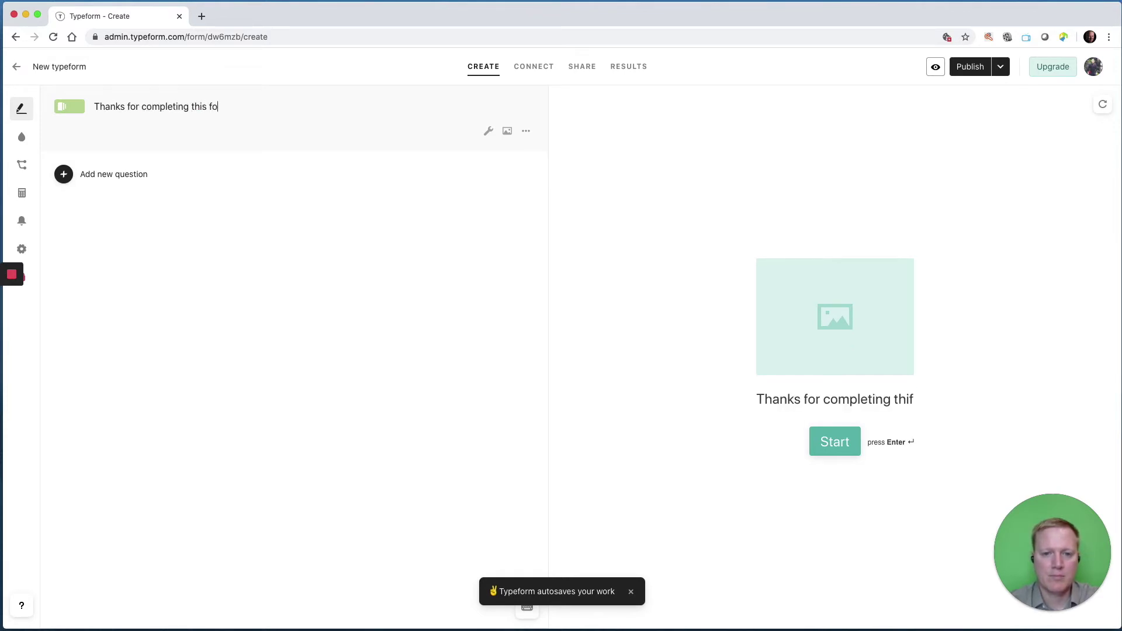
{"action": "left_click", "coordinate": [506, 131]}
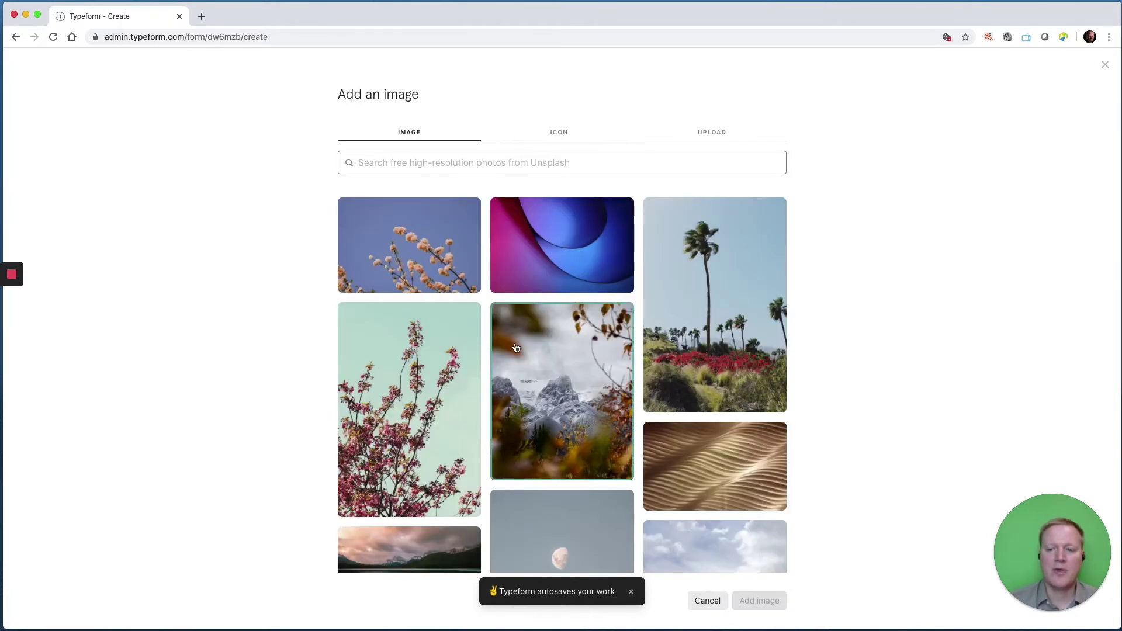
Upload the Knowmium logo file from the computer as the welcome screen image.
{"action": "left_click", "coordinate": [565, 137]}
{"action": "left_click", "coordinate": [708, 133]}
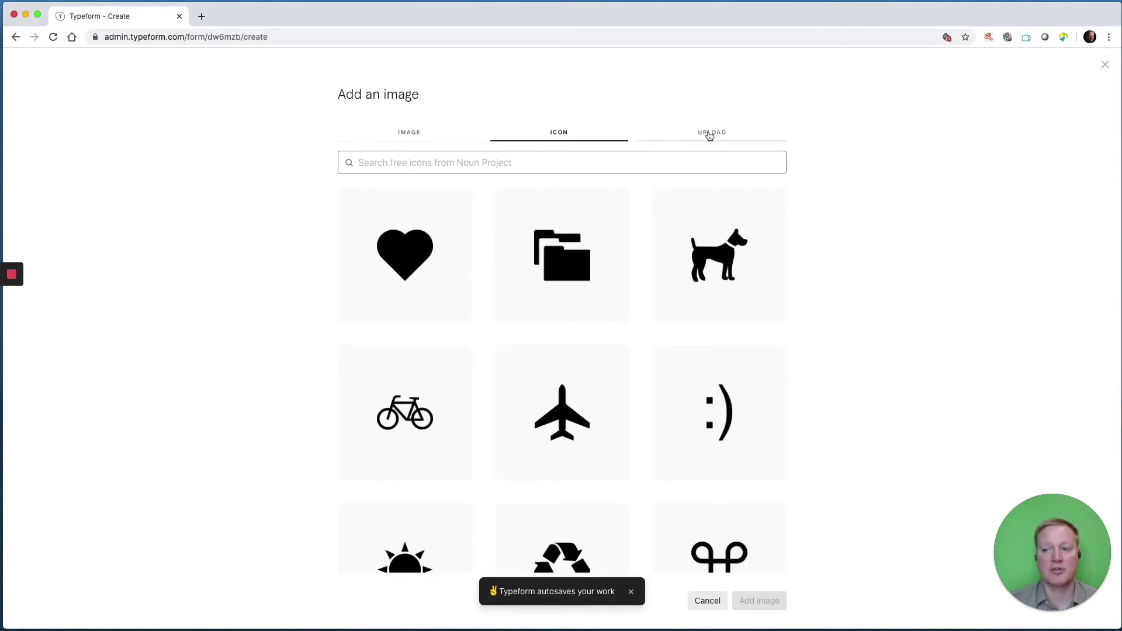
{"action": "left_click", "coordinate": [517, 205]}
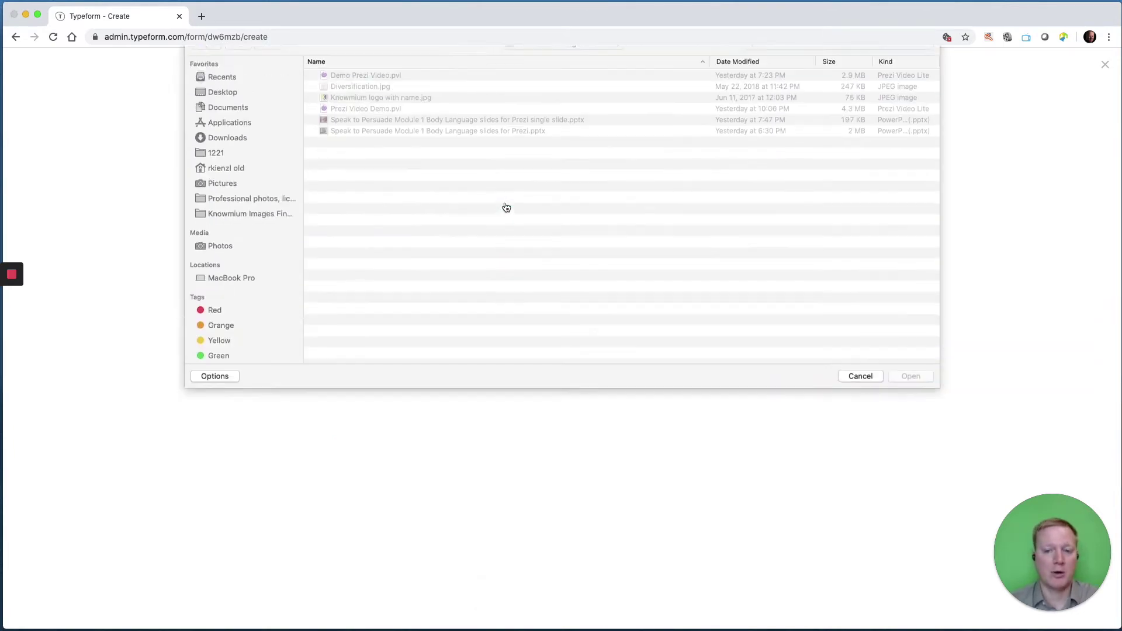
{"action": "double_click", "coordinate": [372, 115]}
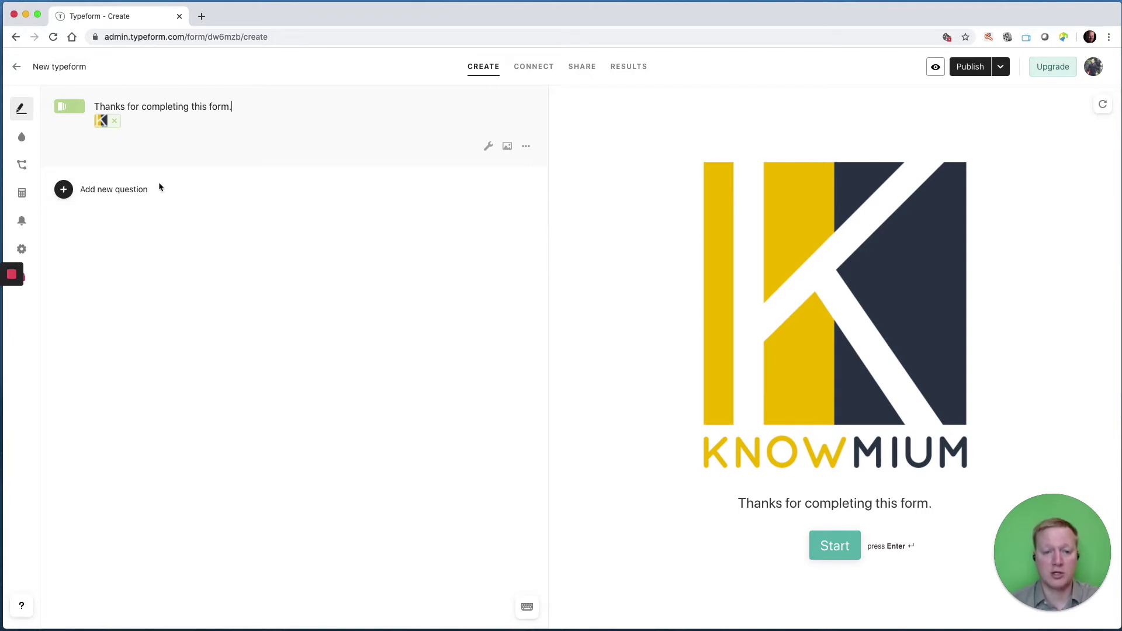
{"action": "left_click", "coordinate": [64, 190]}
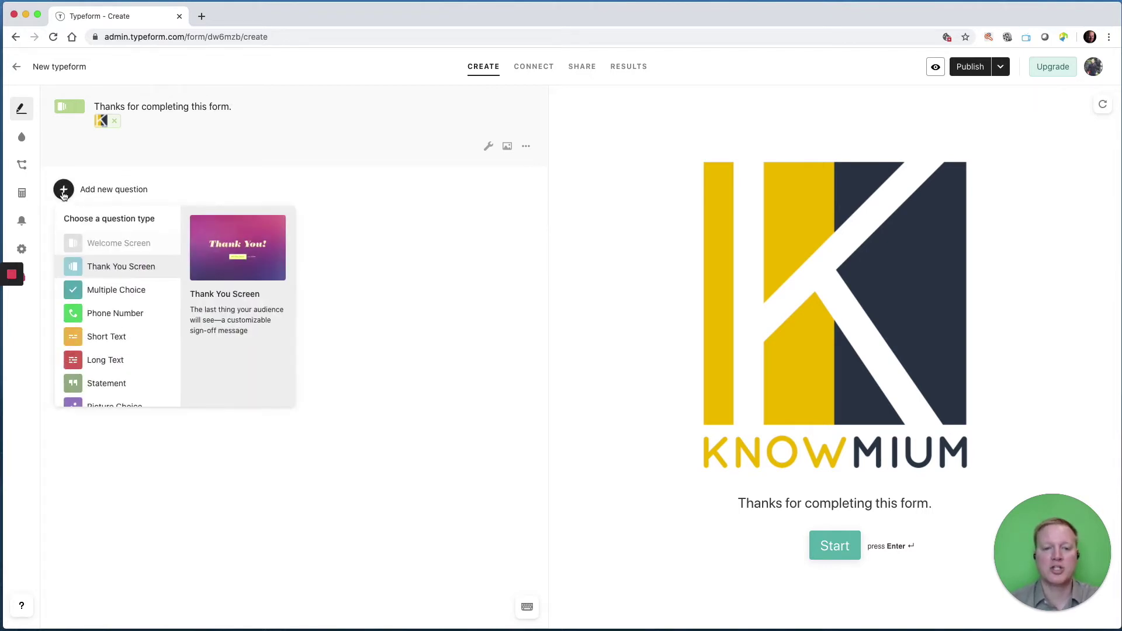
Add a Short Text question 'What is your name?' and mark it Required.
{"action": "left_click", "coordinate": [131, 335]}
{"action": "type", "text": "What "}
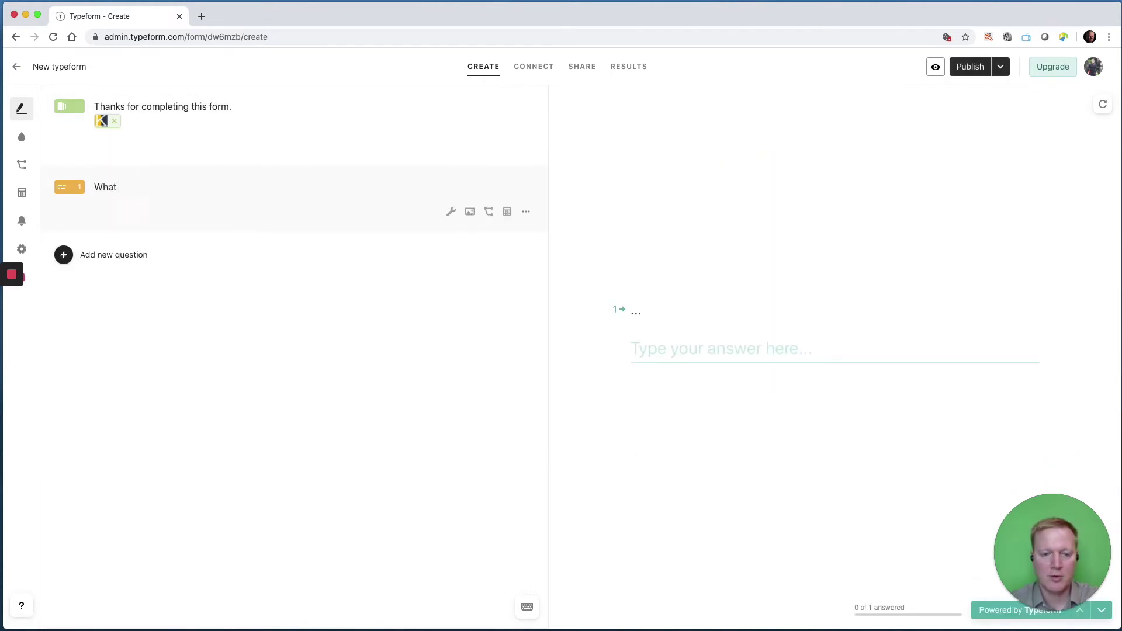
{"action": "type", "text": "is your name?"}
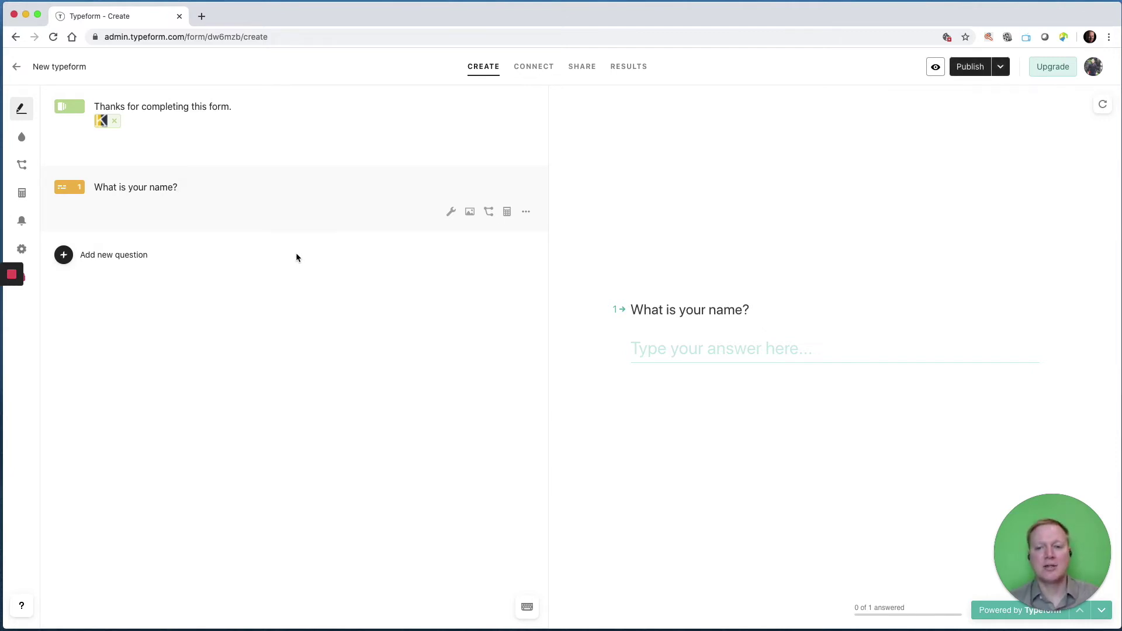
{"action": "left_click", "coordinate": [450, 213]}
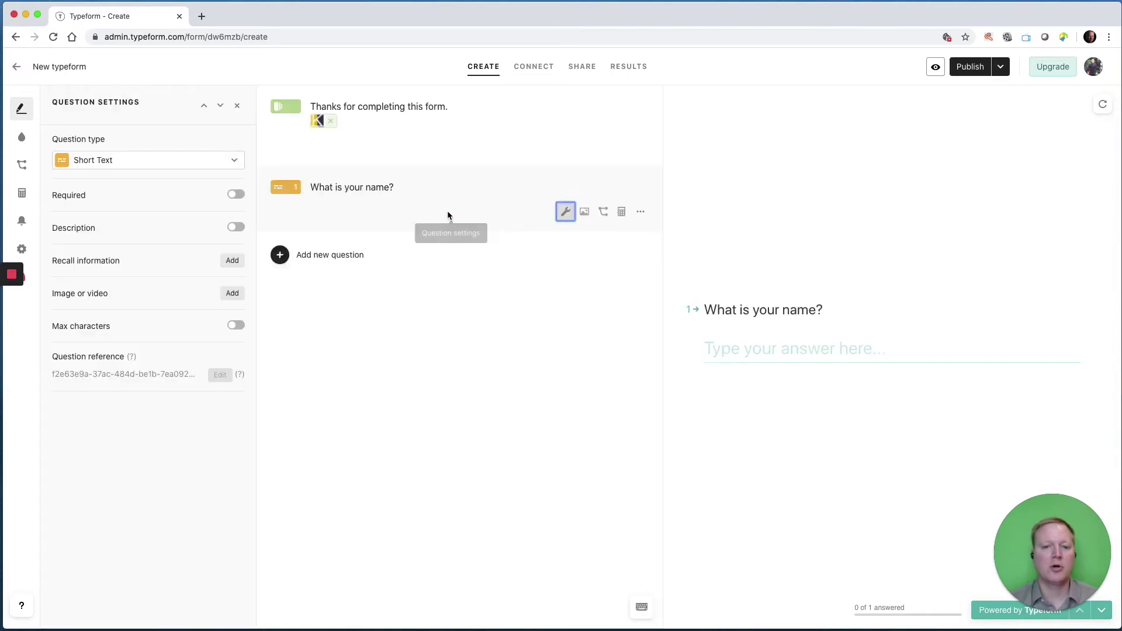
{"action": "left_click", "coordinate": [234, 199]}
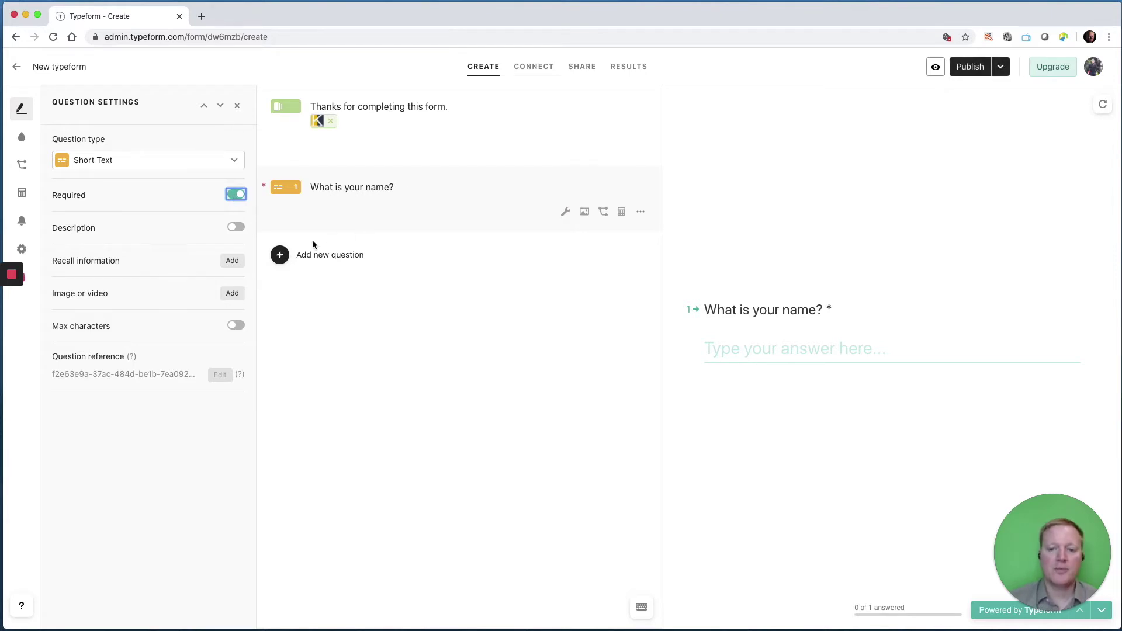
{"action": "left_click", "coordinate": [285, 255]}
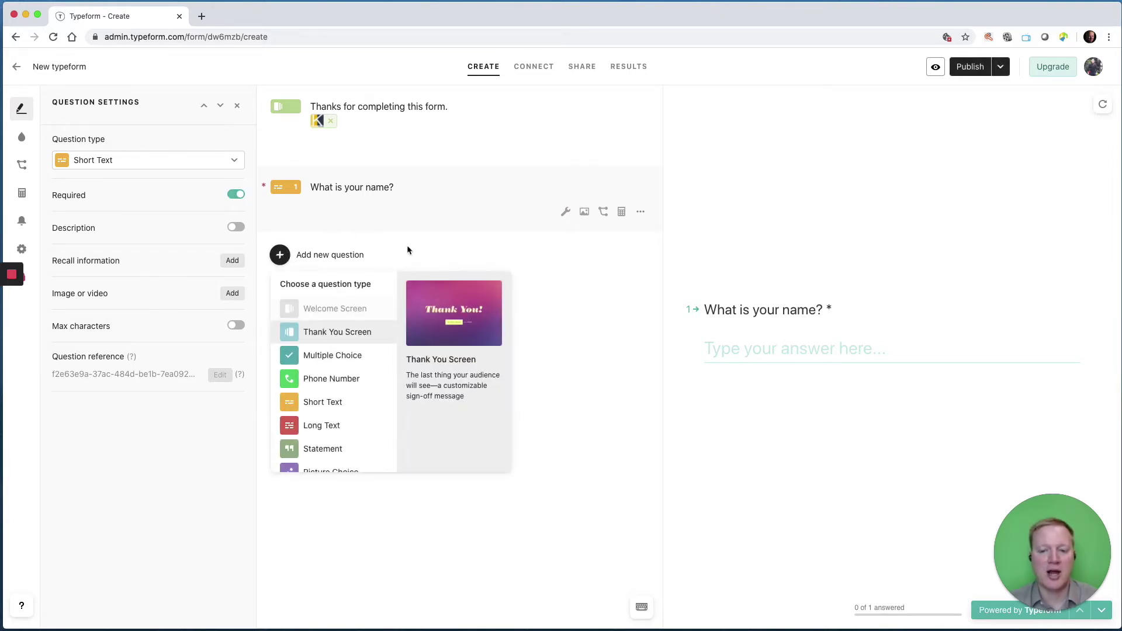
{"action": "left_click", "coordinate": [442, 256]}
Duplicate the name question and reword the copy as 'What company are you with?'.
{"action": "left_click", "coordinate": [641, 212]}
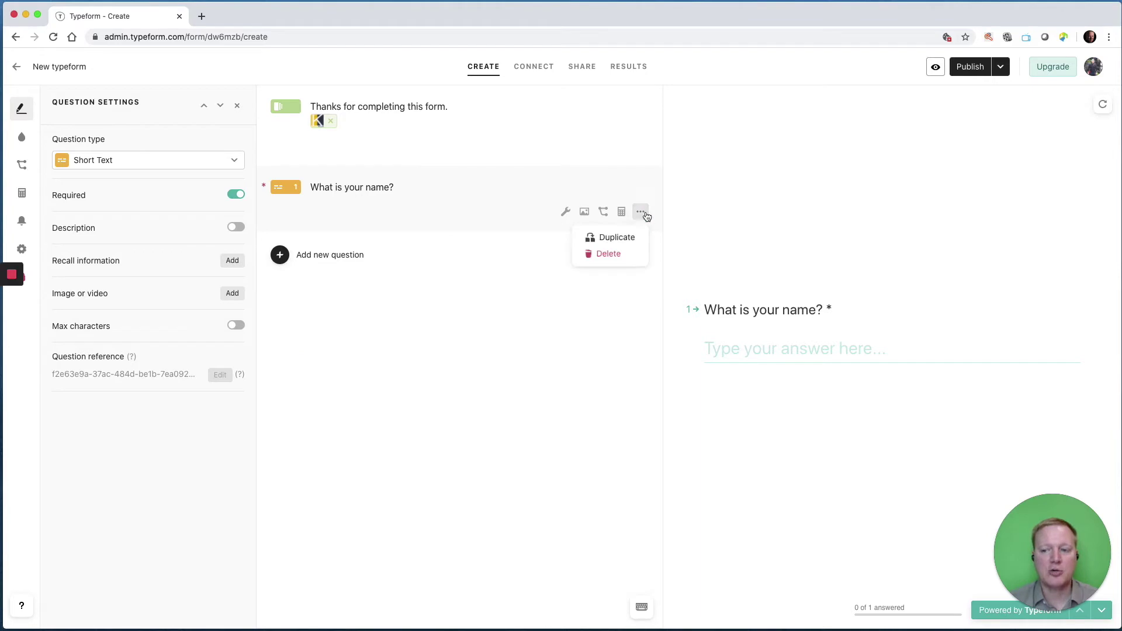
{"action": "left_click", "coordinate": [632, 235]}
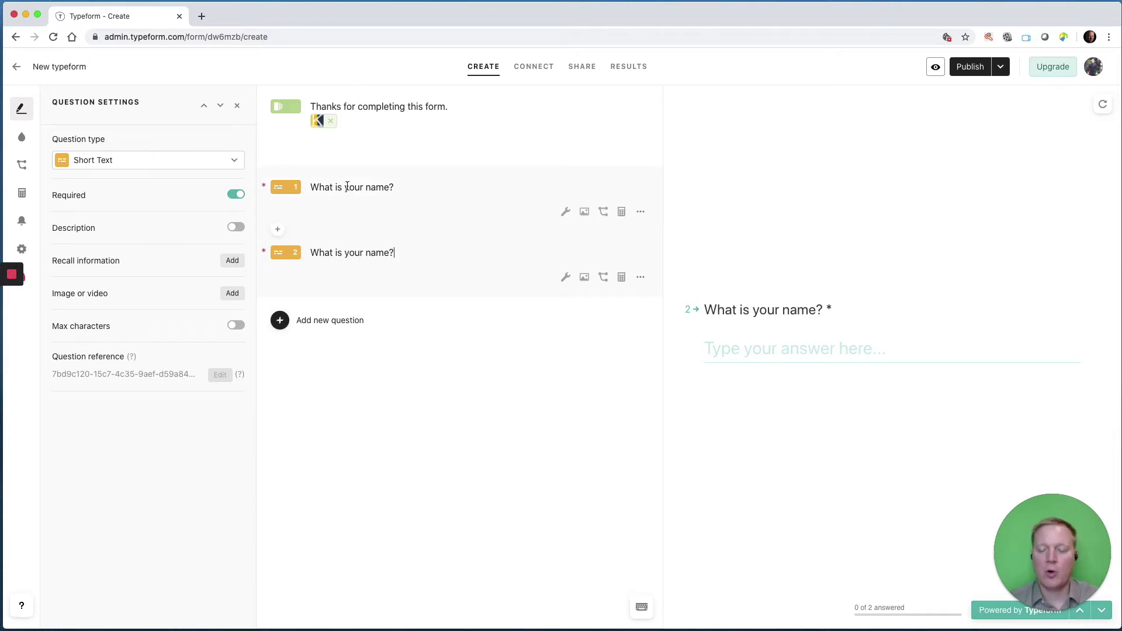
{"action": "key", "text": "BackSpace"}
{"action": "key", "text": "BackSpace"}
{"action": "key", "text": "BackSpace"}
{"action": "key", "text": "BackSpace"}
{"action": "key", "text": "BackSpace"}
{"action": "key", "text": "BackSpace"}
{"action": "key", "text": "BackSpace"}
{"action": "key", "text": "BackSpace"}
{"action": "key", "text": "BackSpace"}
{"action": "key", "text": "BackSpace"}
{"action": "key", "text": "BackSpace"}
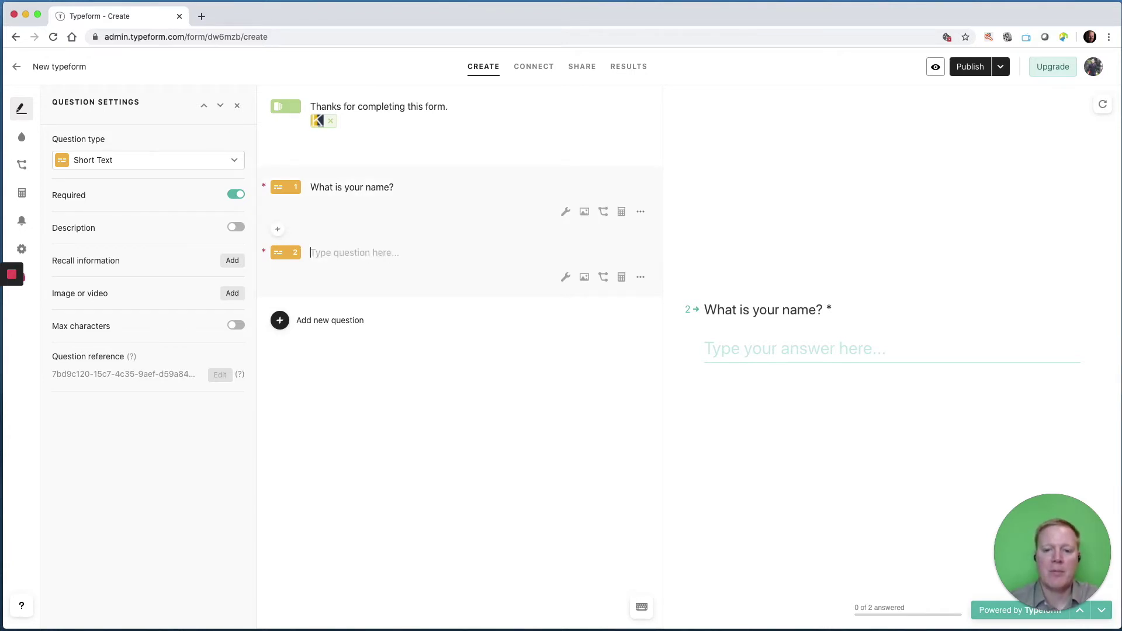
{"action": "type", "text": "pleas"}
{"action": "key", "text": "BackSpace"}
{"action": "key", "text": "BackSpace"}
{"action": "key", "text": "BackSpace"}
{"action": "key", "text": "BackSpace"}
{"action": "key", "text": "BackSpace"}
{"action": "type", "text": "What company are you with?"}
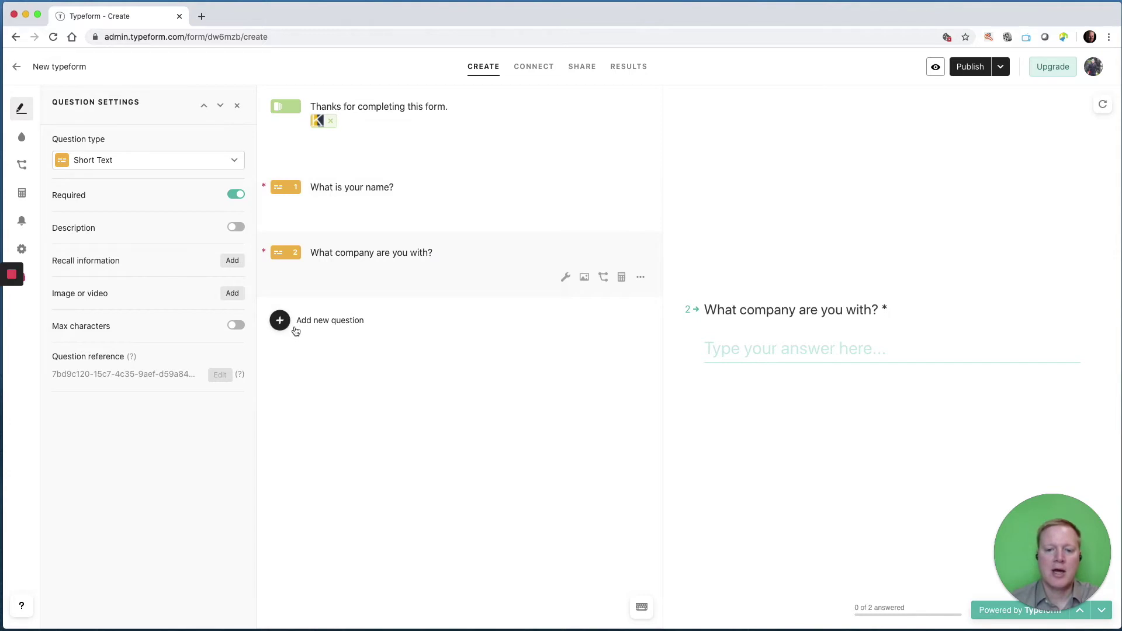
{"action": "left_click", "coordinate": [295, 326]}
Add a required Email question 3 titled 'What is your email' and close its settings.
{"action": "scroll", "coordinate": [353, 469], "scroll_direction": "down", "scroll_amount": 3}
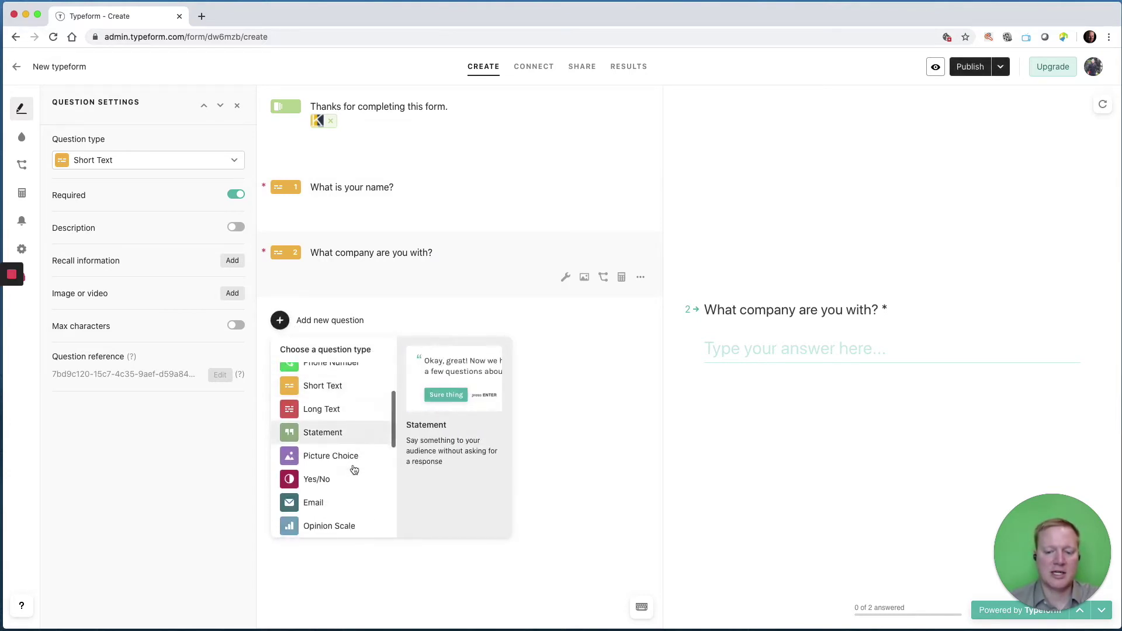
{"action": "left_click", "coordinate": [337, 487]}
{"action": "type", "text": "W"}
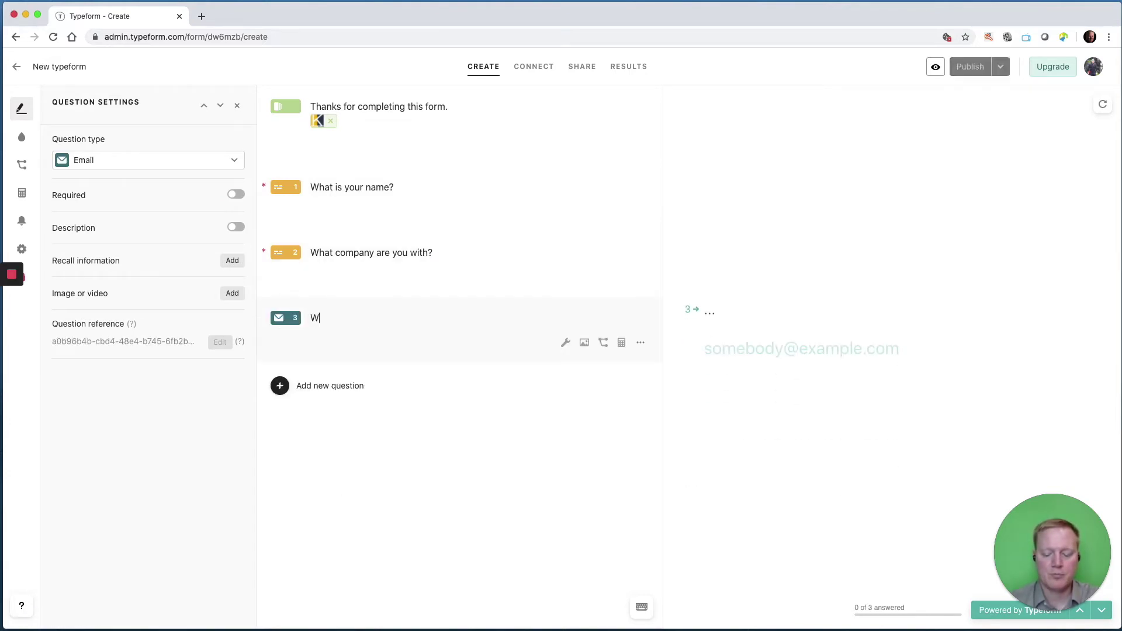
{"action": "type", "text": "hat is your email?"}
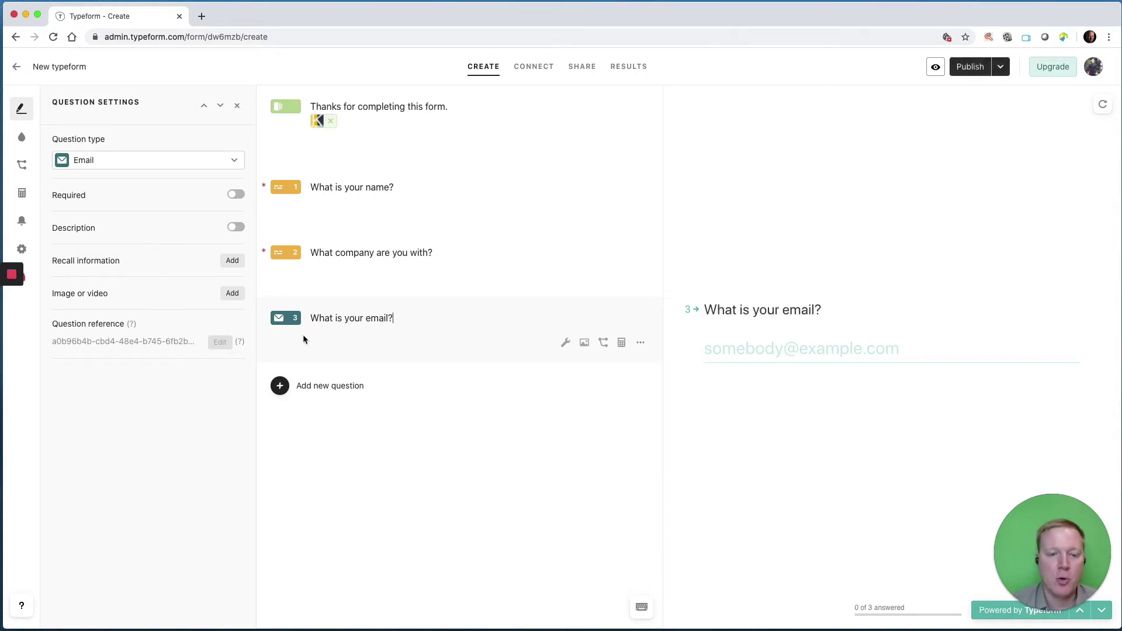
{"action": "left_click", "coordinate": [235, 195]}
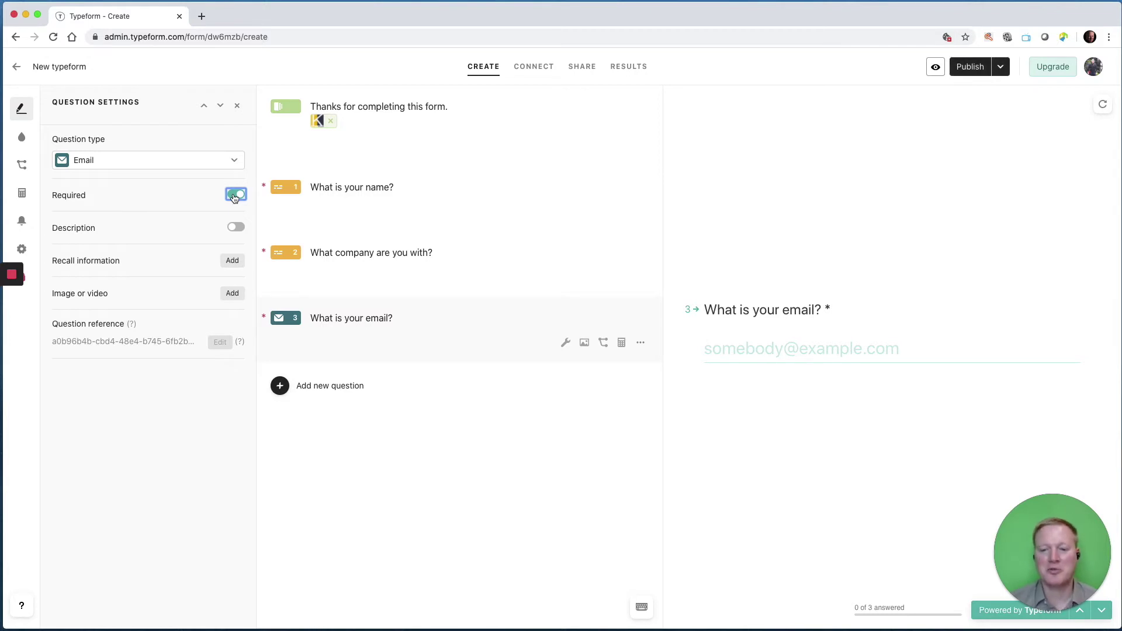
{"action": "left_click", "coordinate": [308, 387]}
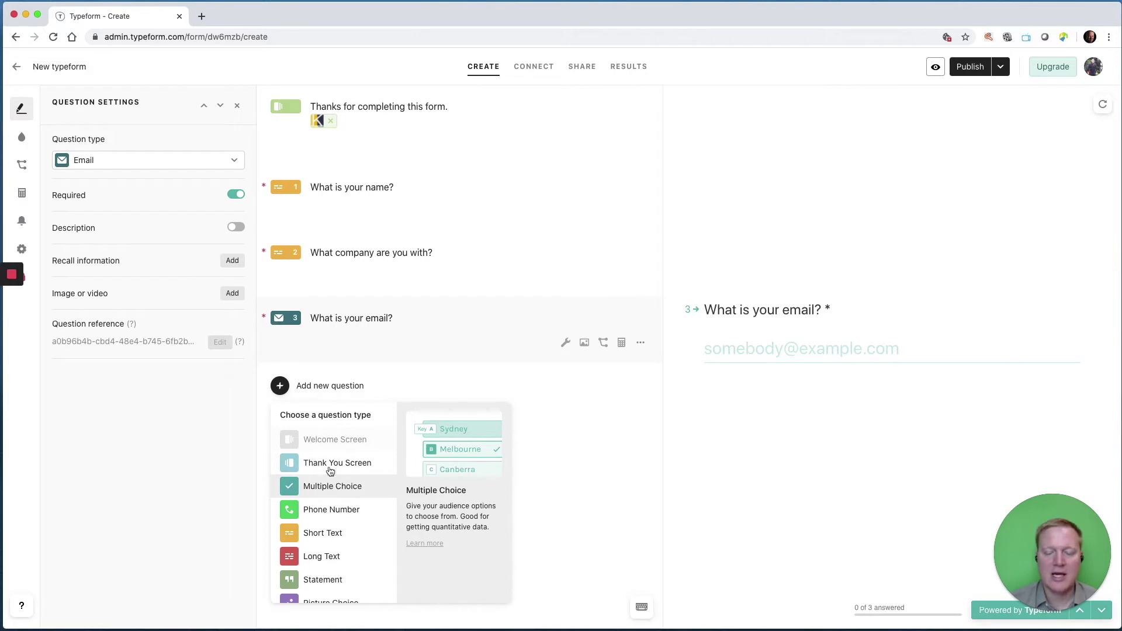
{"action": "left_click", "coordinate": [237, 106]}
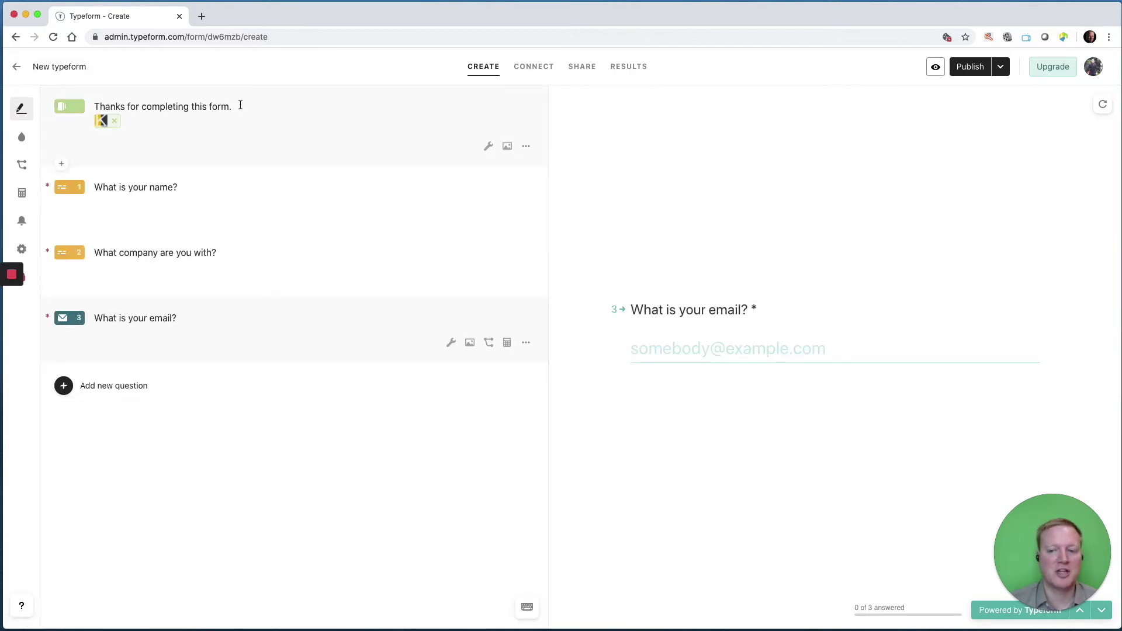
Add a Multiple Choice question titled 'What's your favorite food'.
{"action": "left_click", "coordinate": [63, 385]}
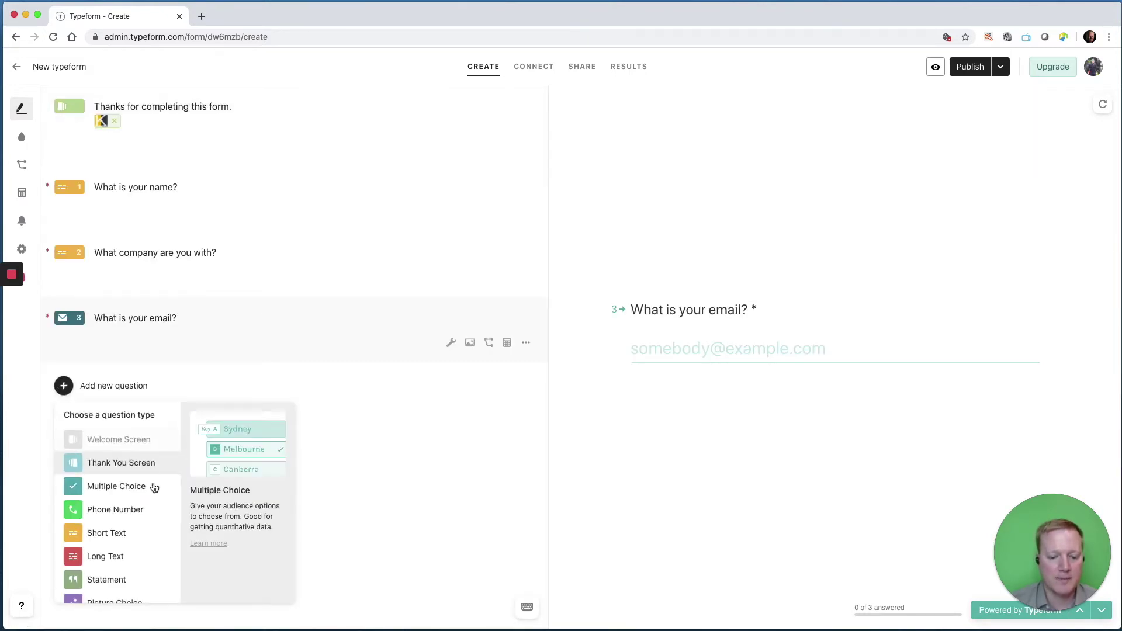
{"action": "scroll", "coordinate": [117, 502], "scroll_direction": "down", "scroll_amount": 1}
{"action": "scroll", "coordinate": [117, 501], "scroll_direction": "up", "scroll_amount": 1}
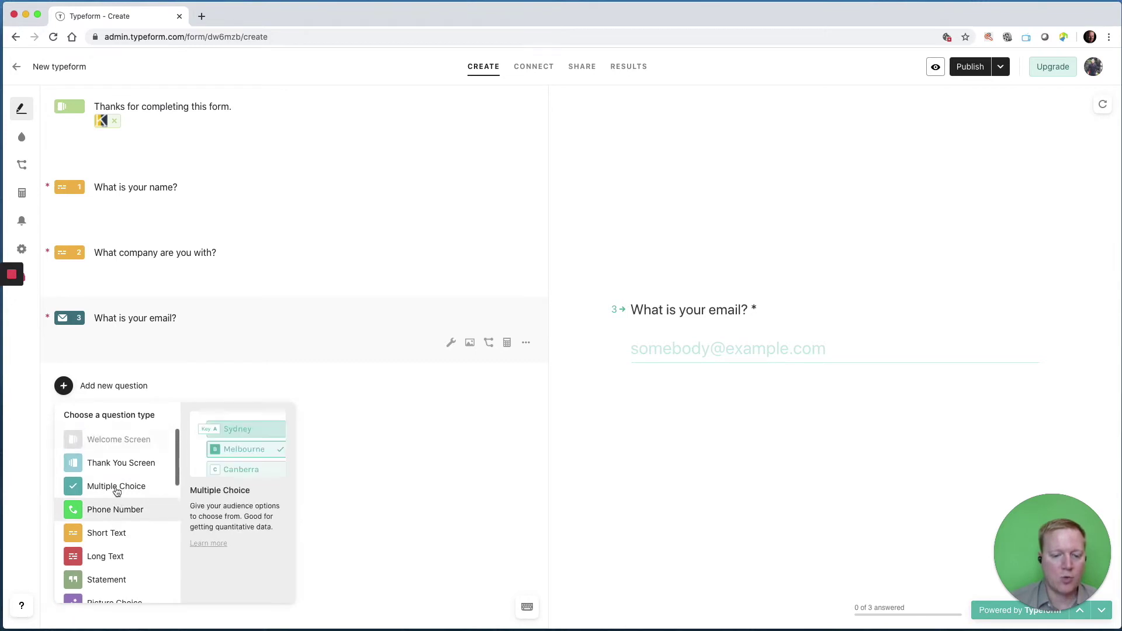
{"action": "left_click", "coordinate": [115, 487]}
{"action": "type", "text": "W"}
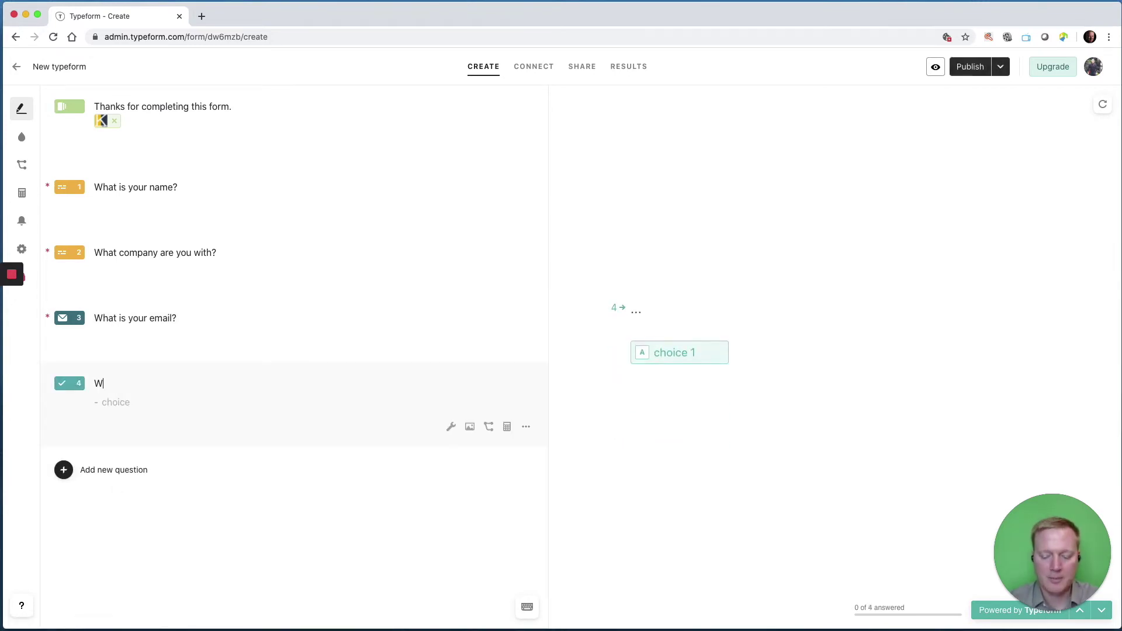
{"action": "type", "text": "hat's your fa"}
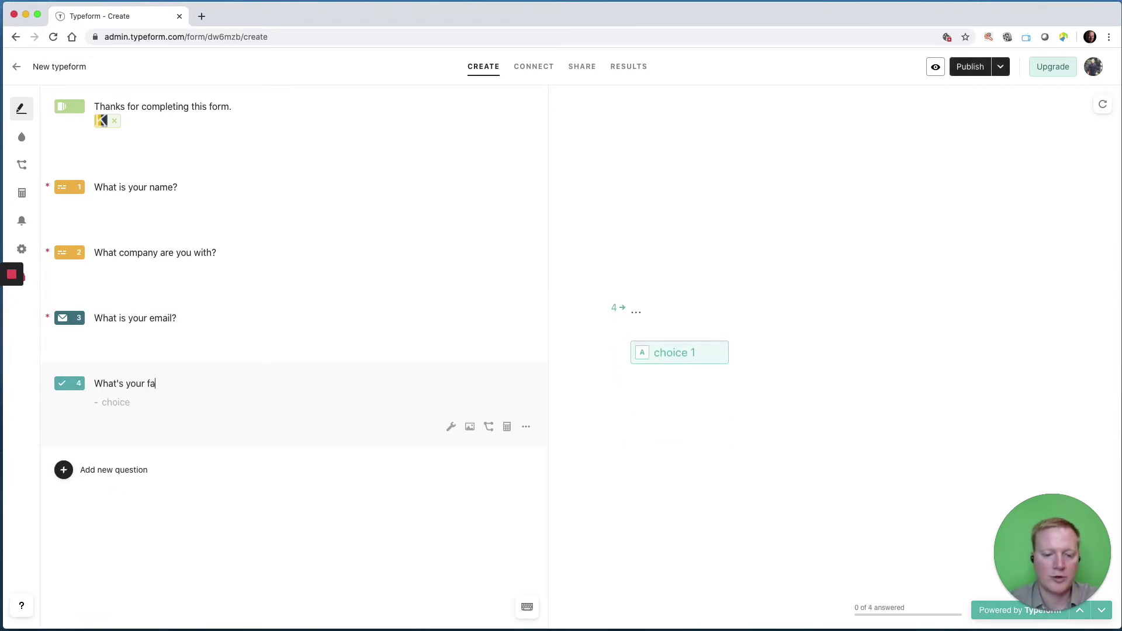
{"action": "type", "text": "vorite food?"}
Enter the answer choices Curry, Pizza, Ice Cream and Other.
{"action": "left_click", "coordinate": [114, 401]}
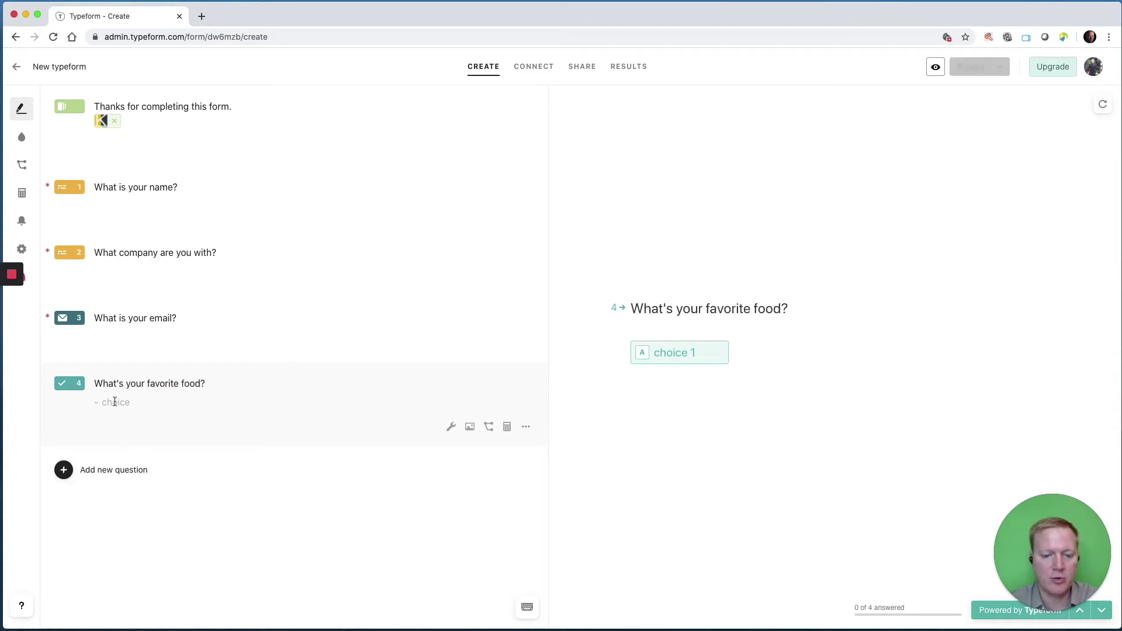
{"action": "type", "text": "Curry"}
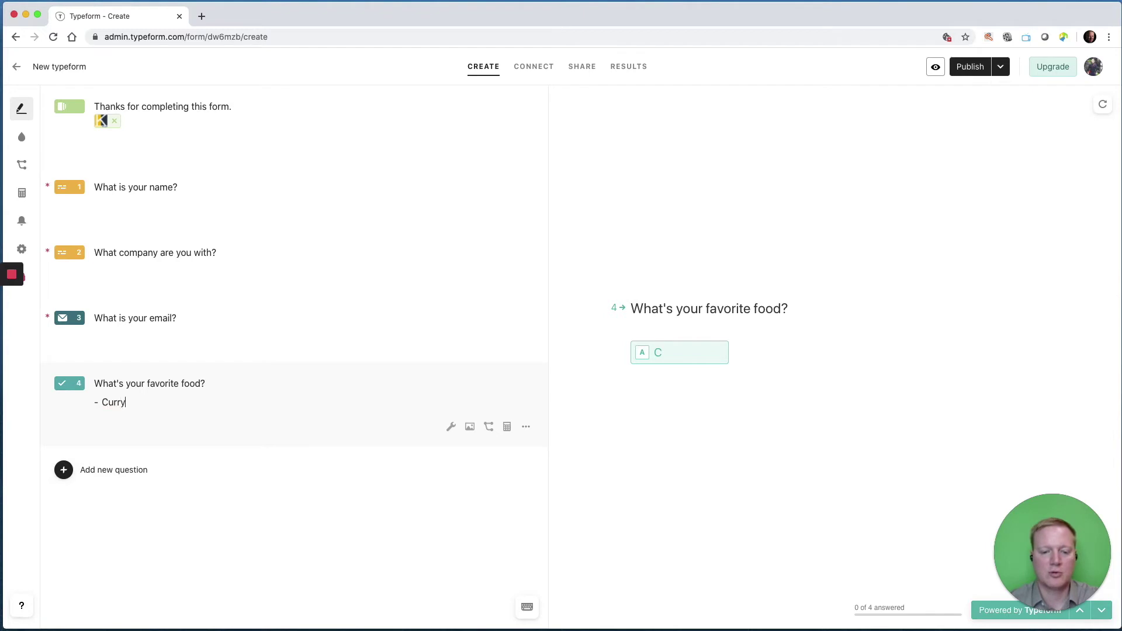
{"action": "key", "text": "Return"}
{"action": "type", "text": "Piz"}
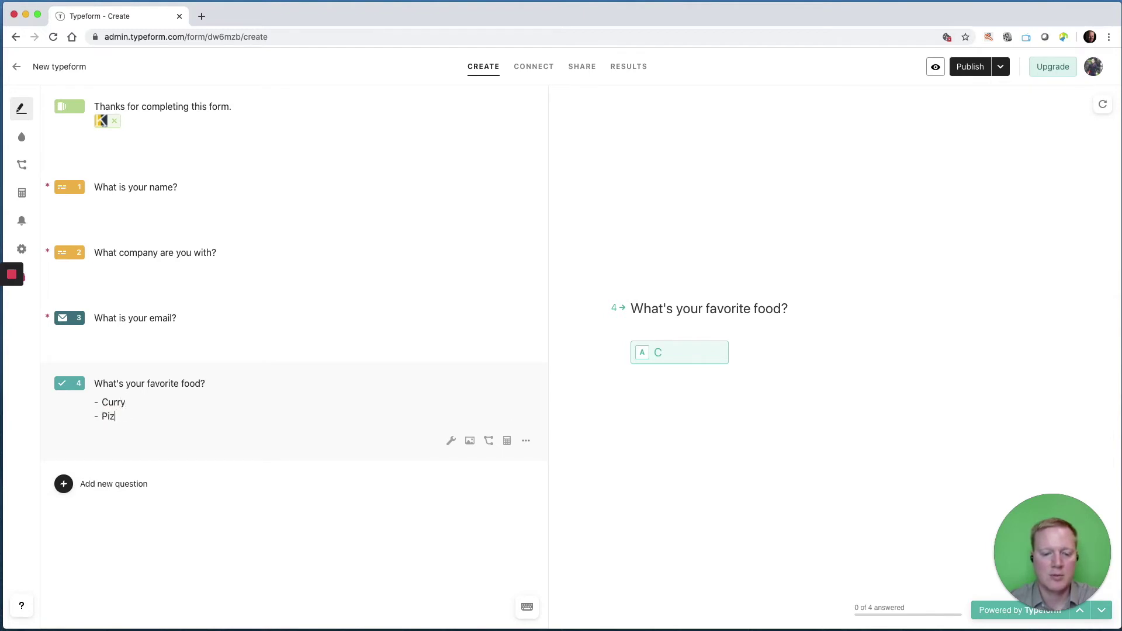
{"action": "type", "text": "za"}
{"action": "key", "text": "Return"}
{"action": "type", "text": "Ice Cream"}
{"action": "key", "text": "Return"}
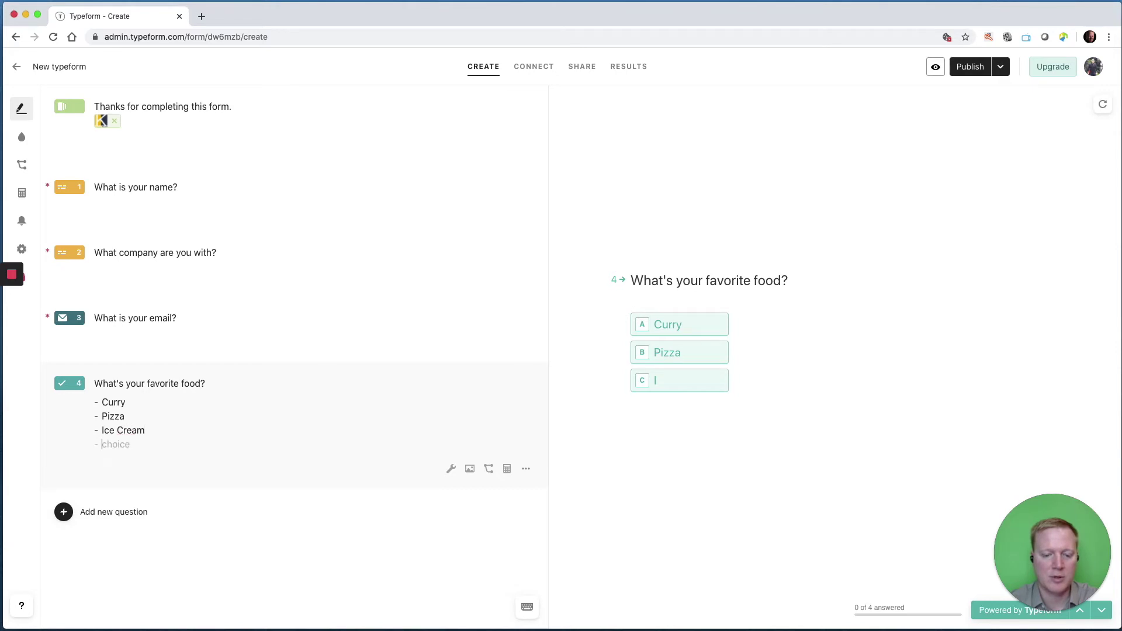
{"action": "type", "text": "Other"}
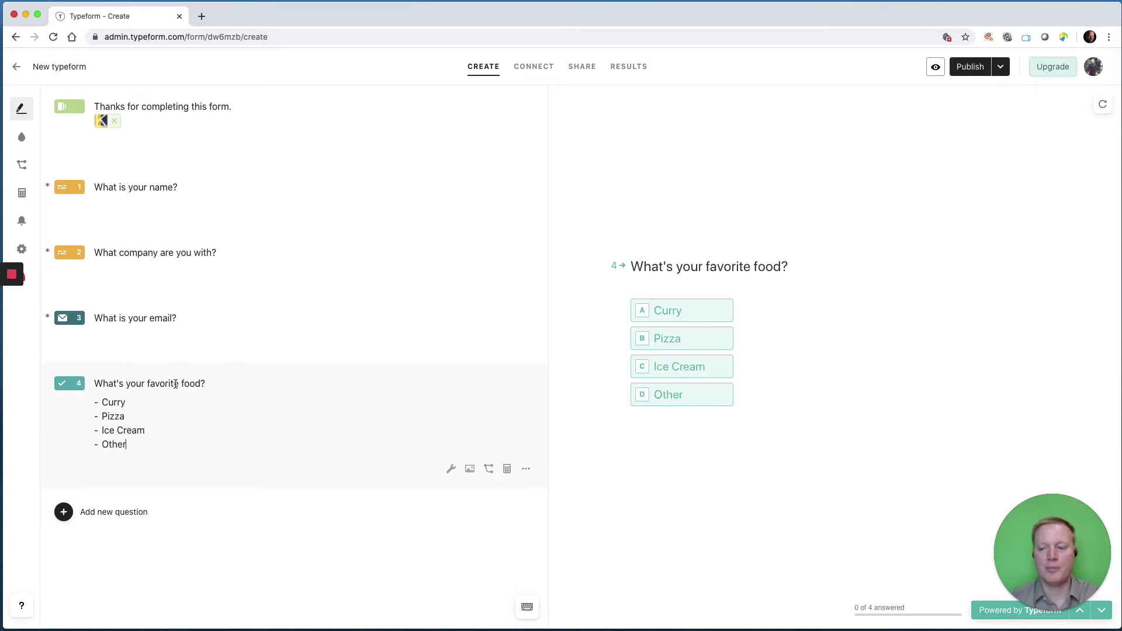
{"action": "left_click", "coordinate": [528, 471]}
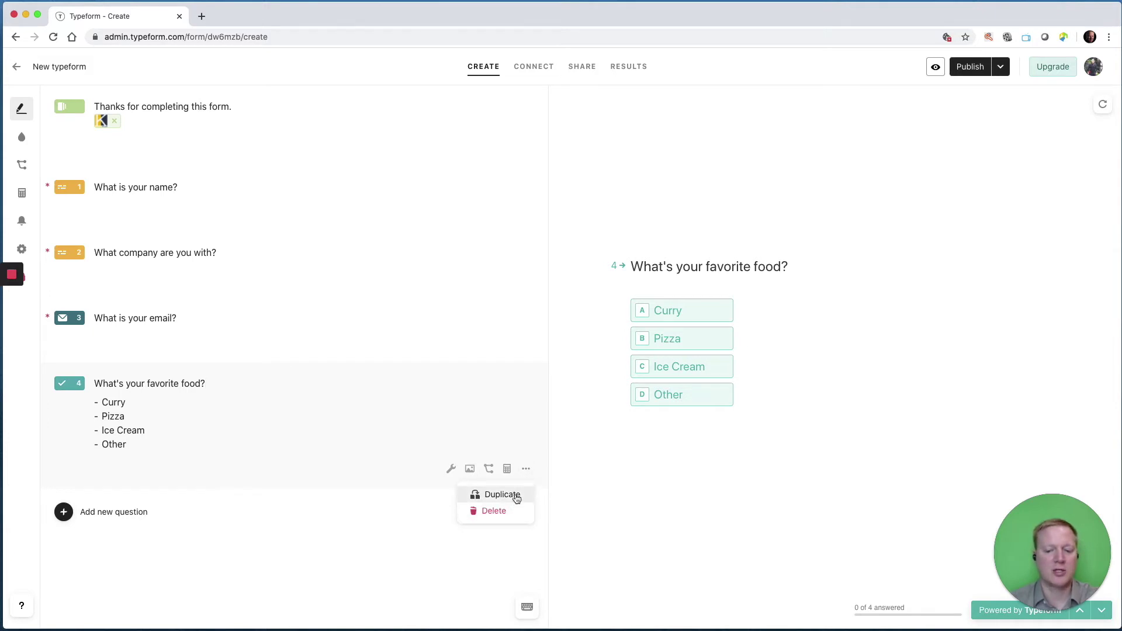
Duplicate the food question and retitle the copy 'What's your season?'.
{"action": "left_click", "coordinate": [517, 499]}
{"action": "left_click_drag", "start_coordinate": [210, 511], "coordinate": [148, 509]}
{"action": "key", "text": "BackSpace"}
{"action": "type", "text": "sea"}
{"action": "key", "text": "BackSpace"}
{"action": "key", "text": "BackSpace"}
{"action": "type", "text": "eason?"}
{"action": "key", "text": "BackSpace"}
{"action": "key", "text": "BackSpace"}
{"action": "key", "text": "BackSpace"}
{"action": "type", "text": "son?"}
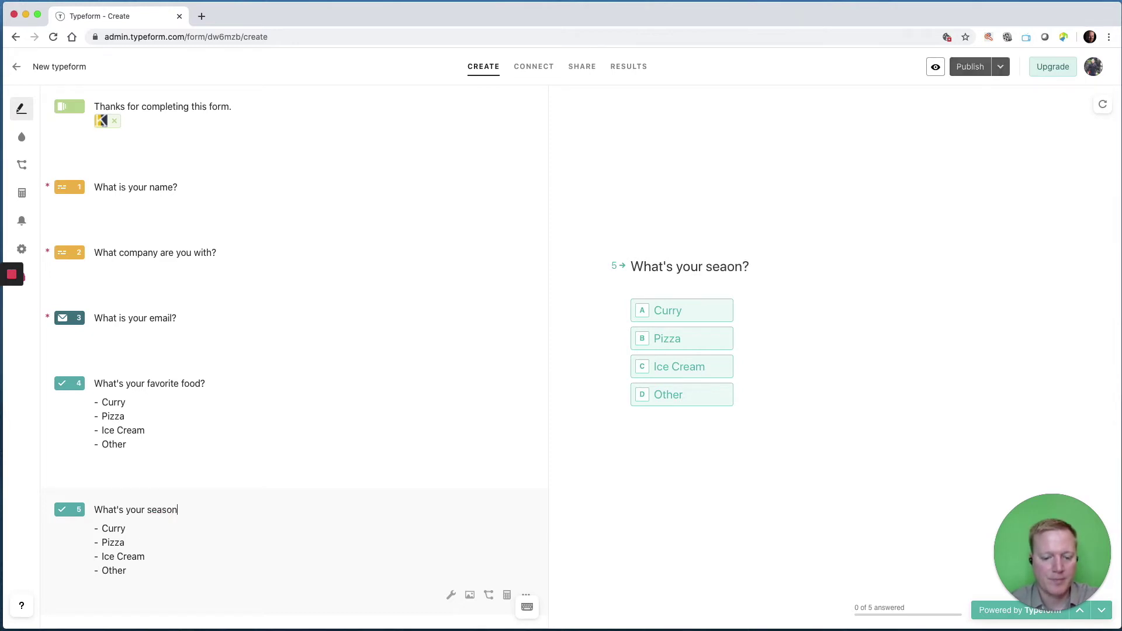
Replace the copied food choices with Spring, Summer, Fall and Winter.
{"action": "left_click_drag", "start_coordinate": [143, 574], "coordinate": [95, 529]}
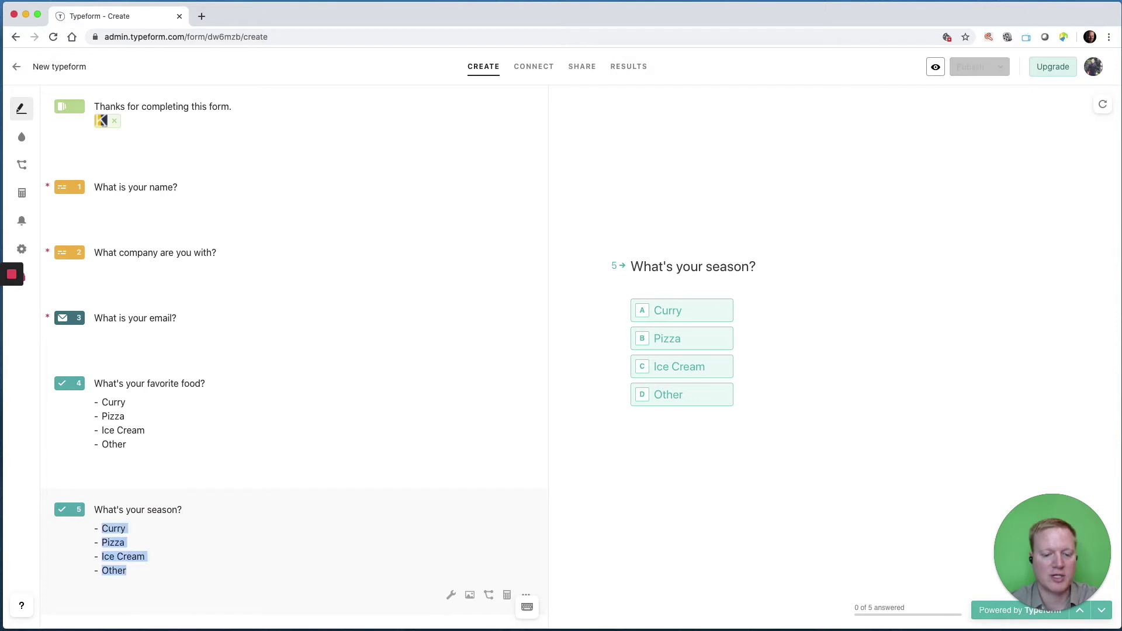
{"action": "key", "text": "BackSpace"}
{"action": "type", "text": "Spring"}
{"action": "key", "text": "Return"}
{"action": "type", "text": "S"}
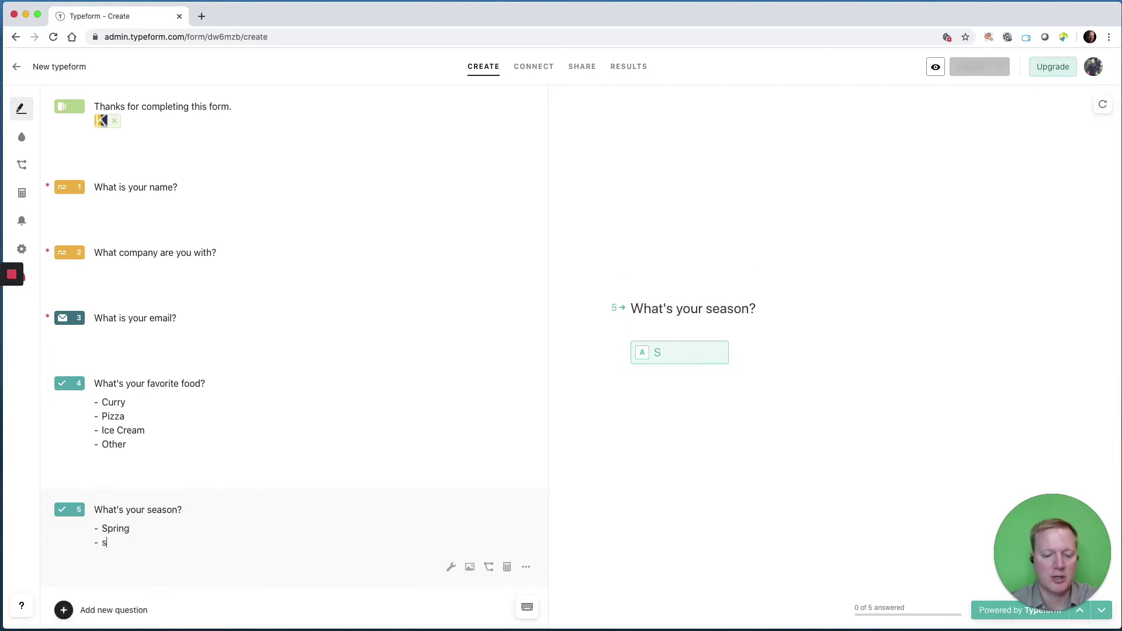
{"action": "type", "text": "ummer"}
{"action": "key", "text": "Return"}
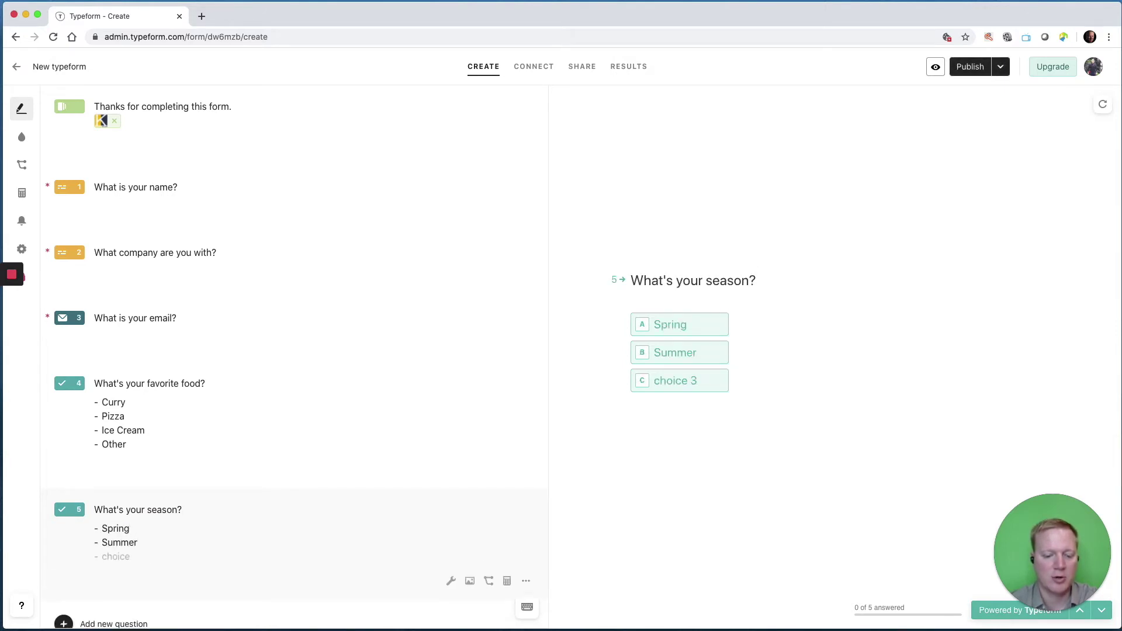
{"action": "type", "text": "W"}
{"action": "key", "text": "BackSpace"}
{"action": "type", "text": "Fa"}
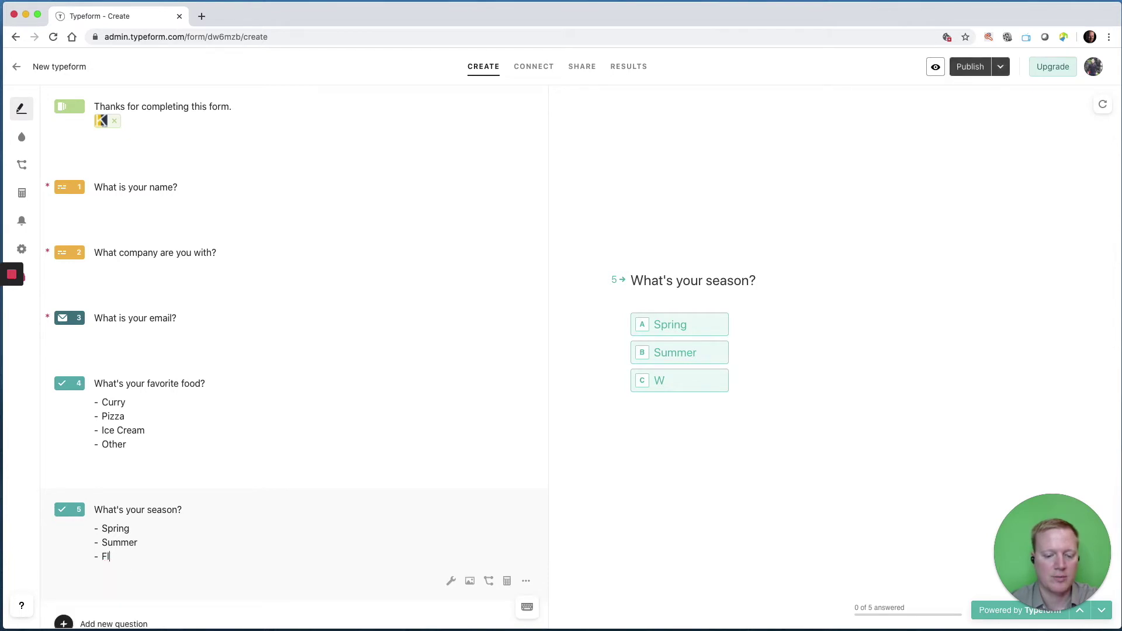
{"action": "type", "text": "ll"}
{"action": "key", "text": "Return"}
{"action": "type", "text": "Winter"}
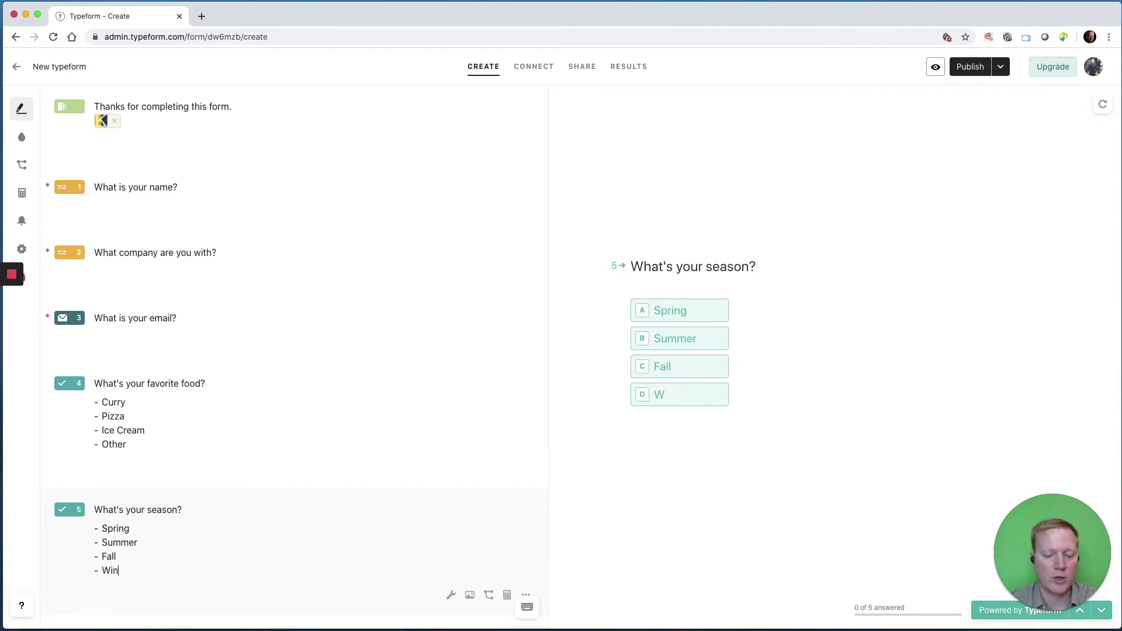
Pick the foggy mountain clip from the Video tab and apply it to question 5.
{"action": "left_click", "coordinate": [470, 595]}
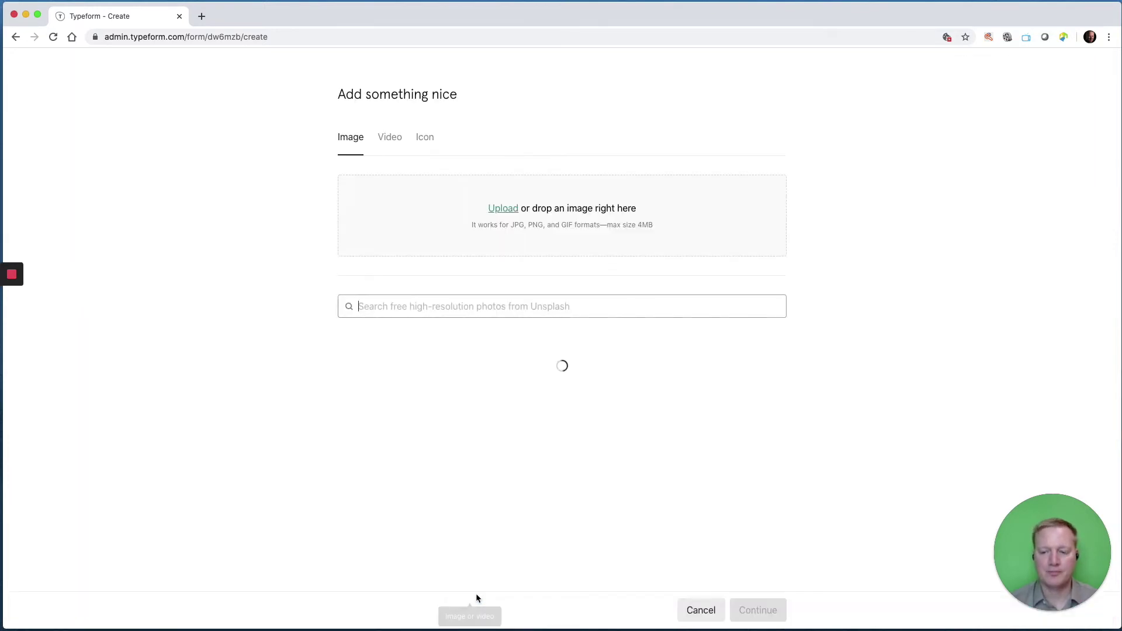
{"action": "left_click", "coordinate": [391, 137]}
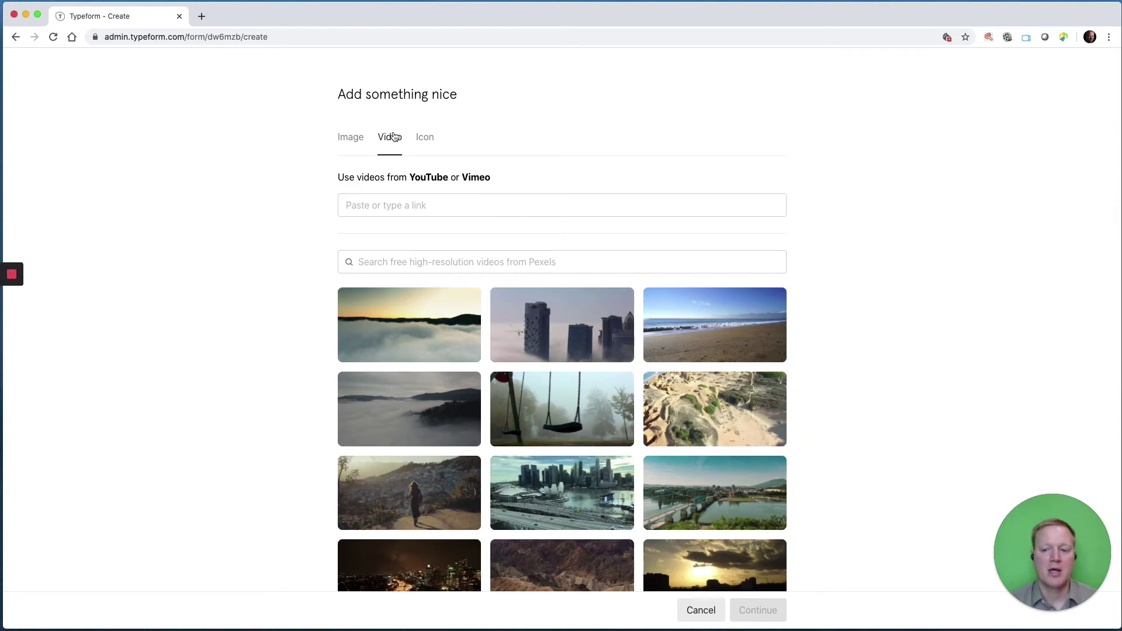
{"action": "scroll", "coordinate": [553, 356], "scroll_direction": "down", "scroll_amount": 2}
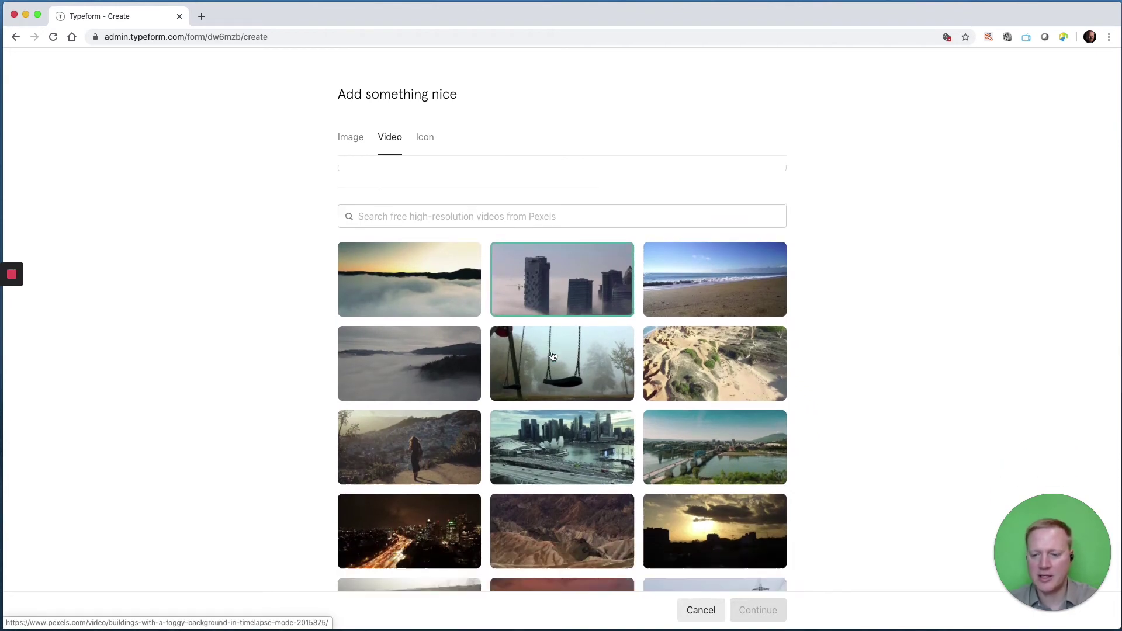
{"action": "scroll", "coordinate": [553, 356], "scroll_direction": "down", "scroll_amount": 5}
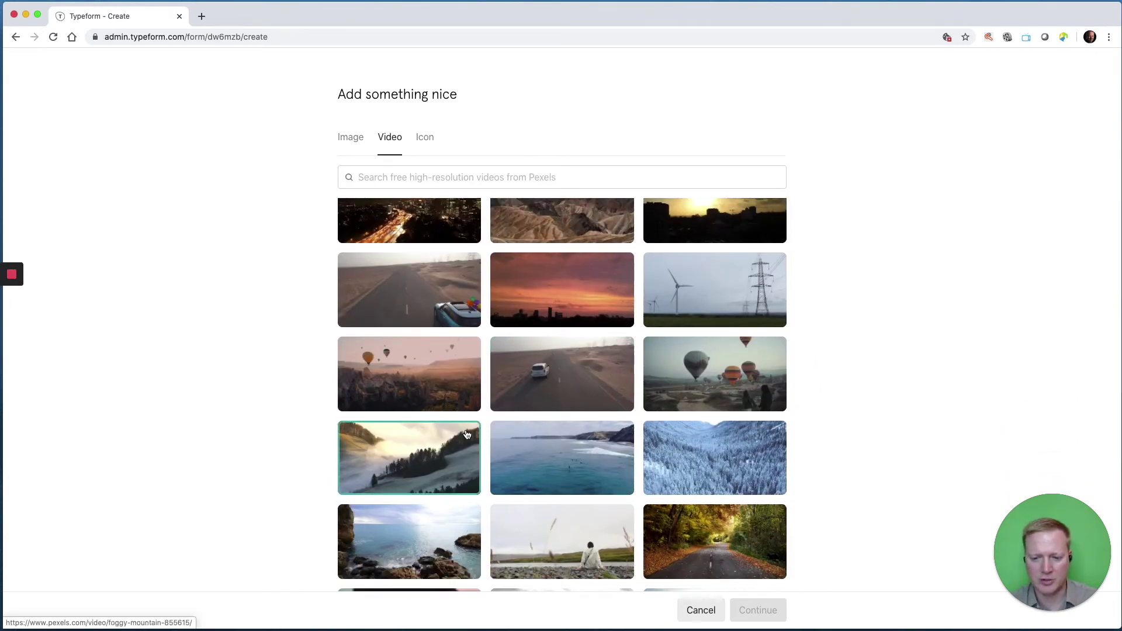
{"action": "left_click", "coordinate": [463, 435]}
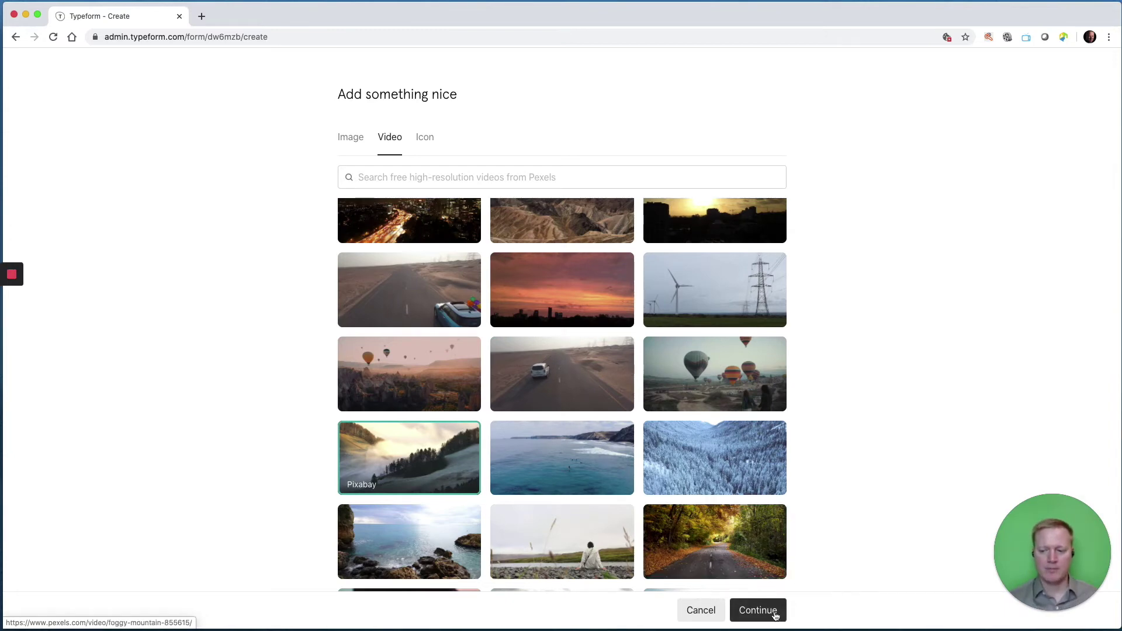
{"action": "left_click", "coordinate": [777, 609]}
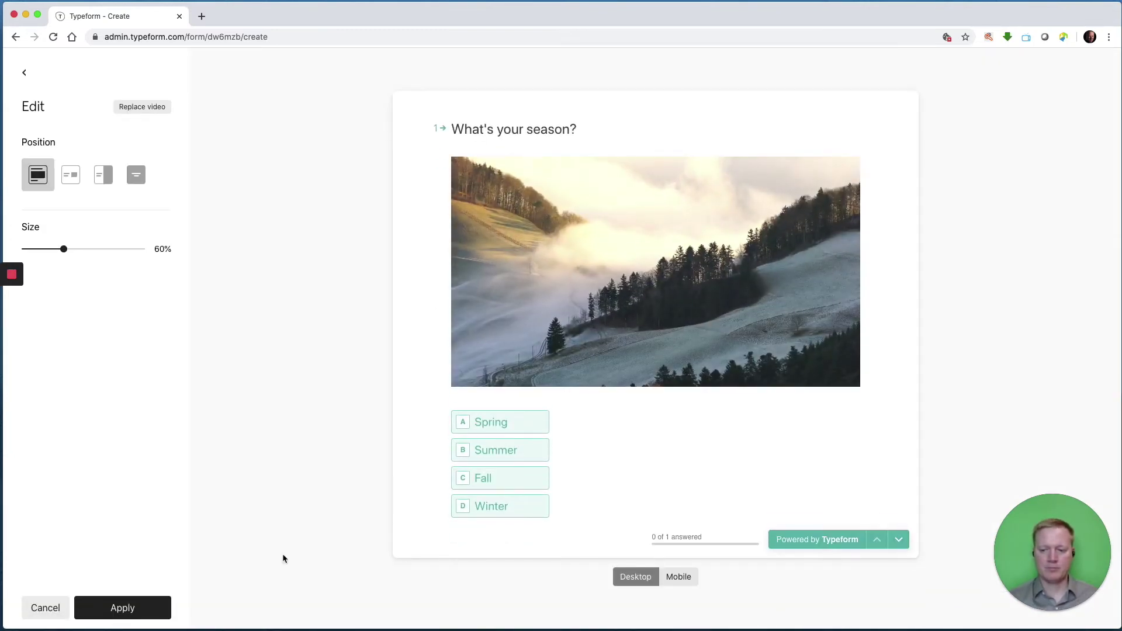
{"action": "left_click", "coordinate": [149, 610]}
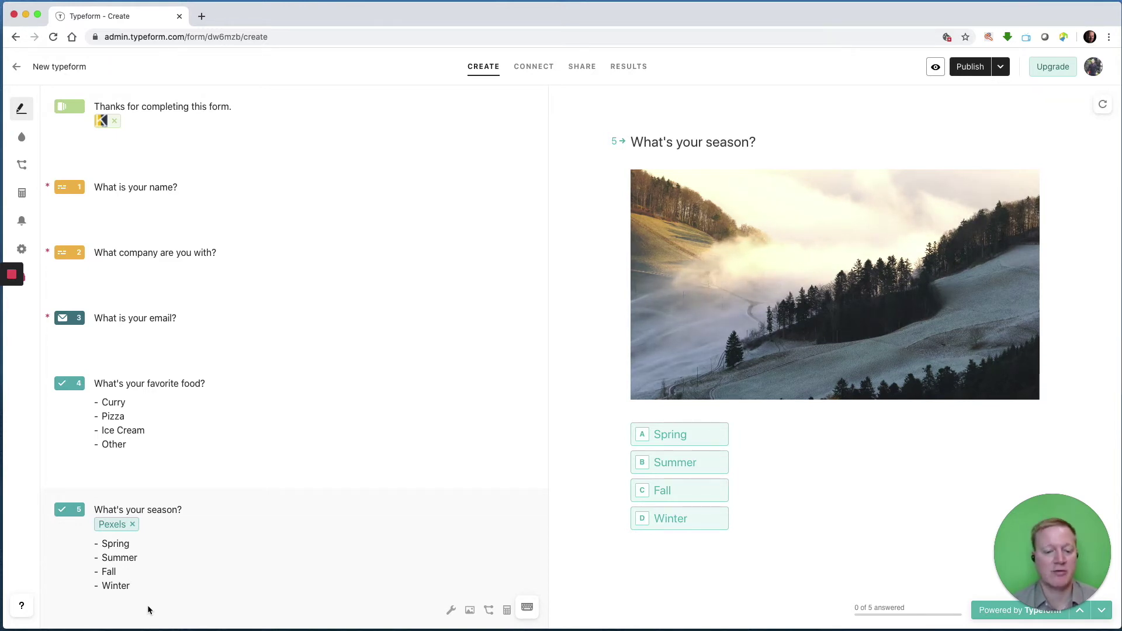
Add a Yes/No question 6 titled 'Do you like this?'.
{"action": "scroll", "coordinate": [184, 479], "scroll_direction": "down", "scroll_amount": 1}
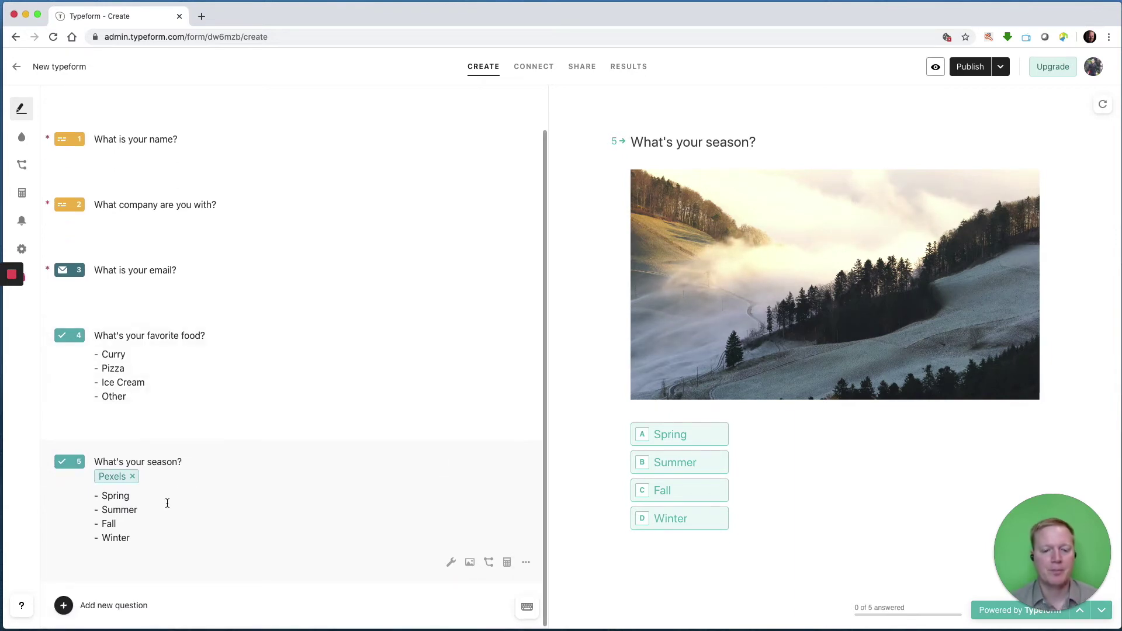
{"action": "left_click", "coordinate": [64, 606]}
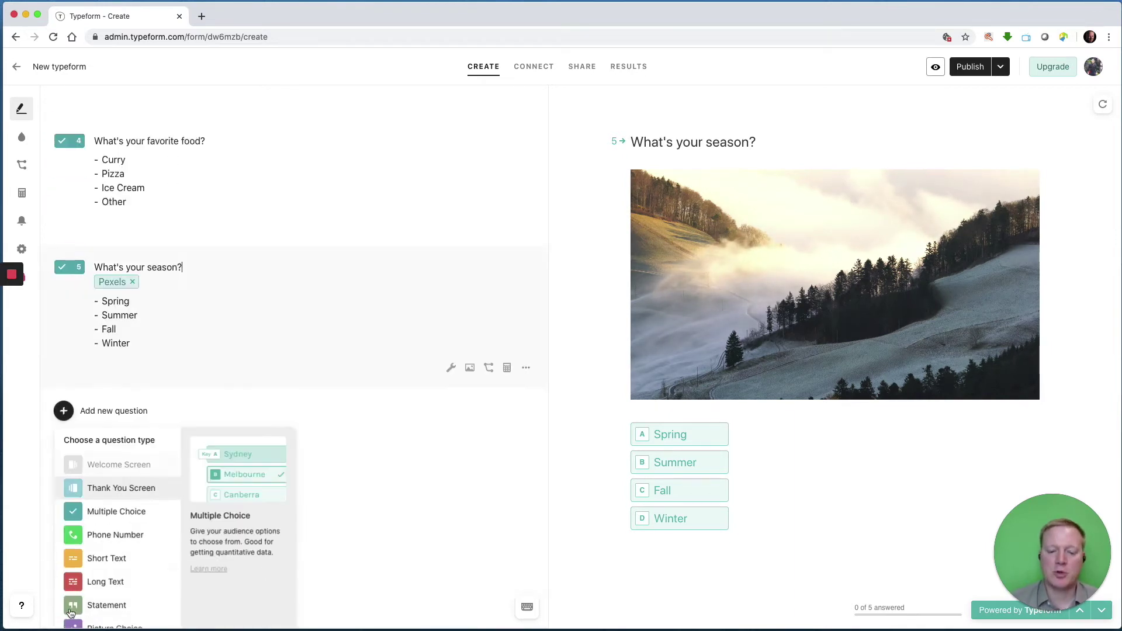
{"action": "scroll", "coordinate": [119, 501], "scroll_direction": "down", "scroll_amount": 3}
{"action": "scroll", "coordinate": [120, 501], "scroll_direction": "down", "scroll_amount": 3}
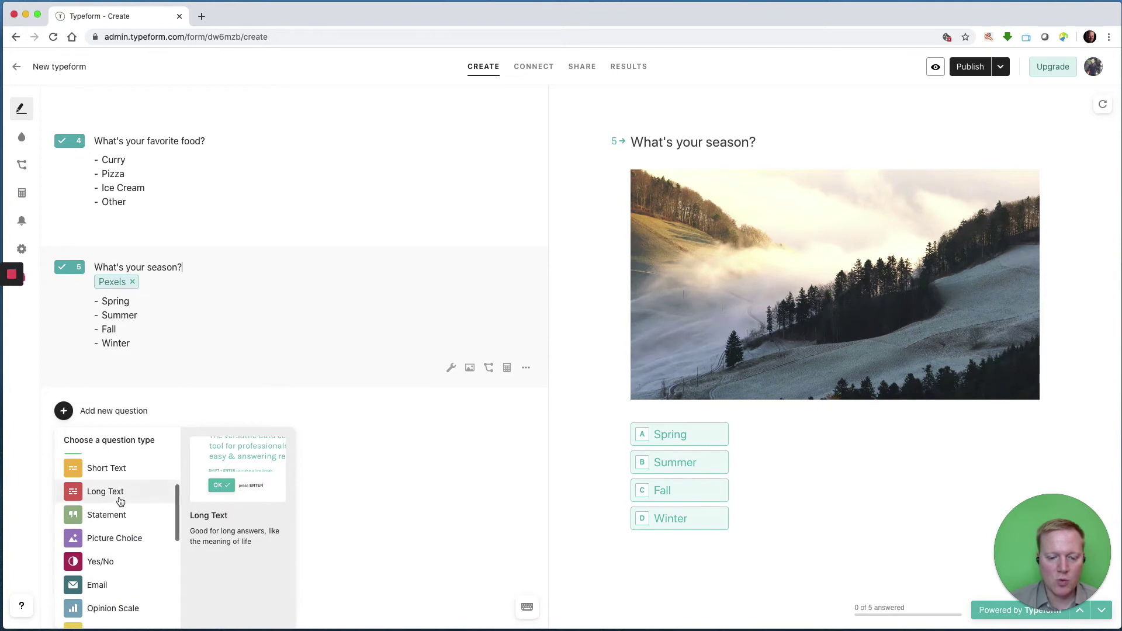
{"action": "left_click", "coordinate": [110, 522]}
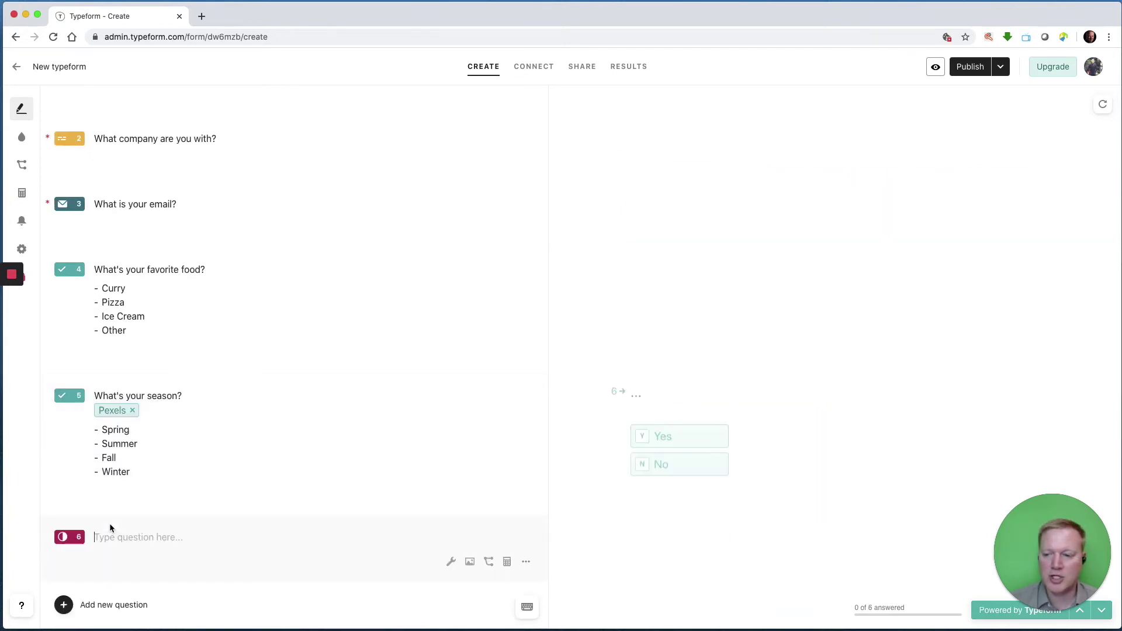
{"action": "type", "text": "Do y"}
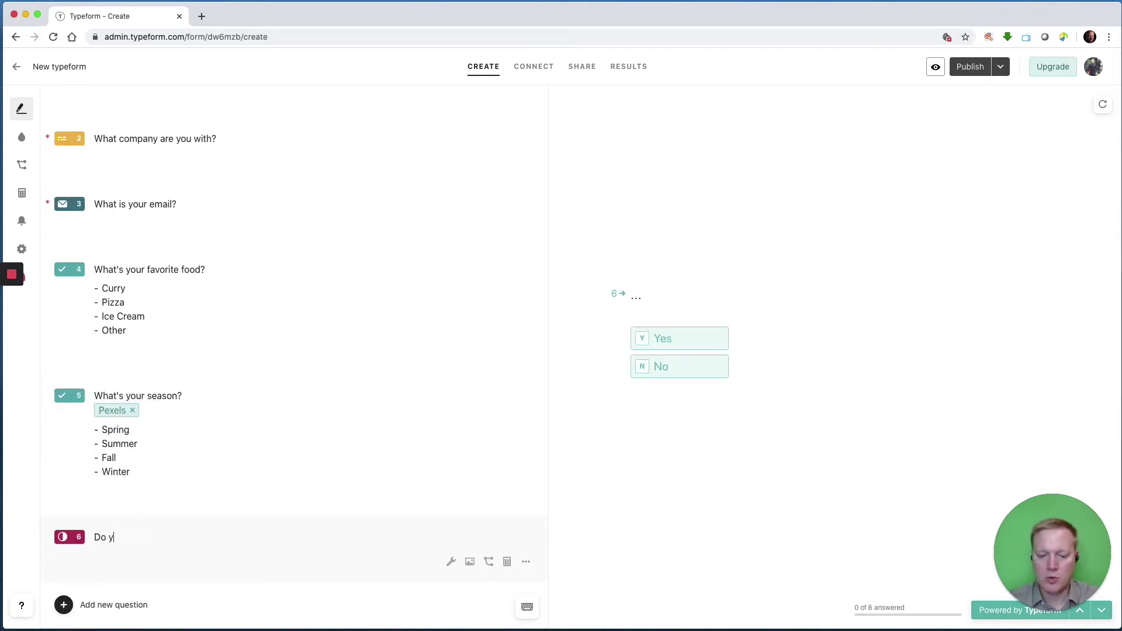
{"action": "type", "text": "ou like this?"}
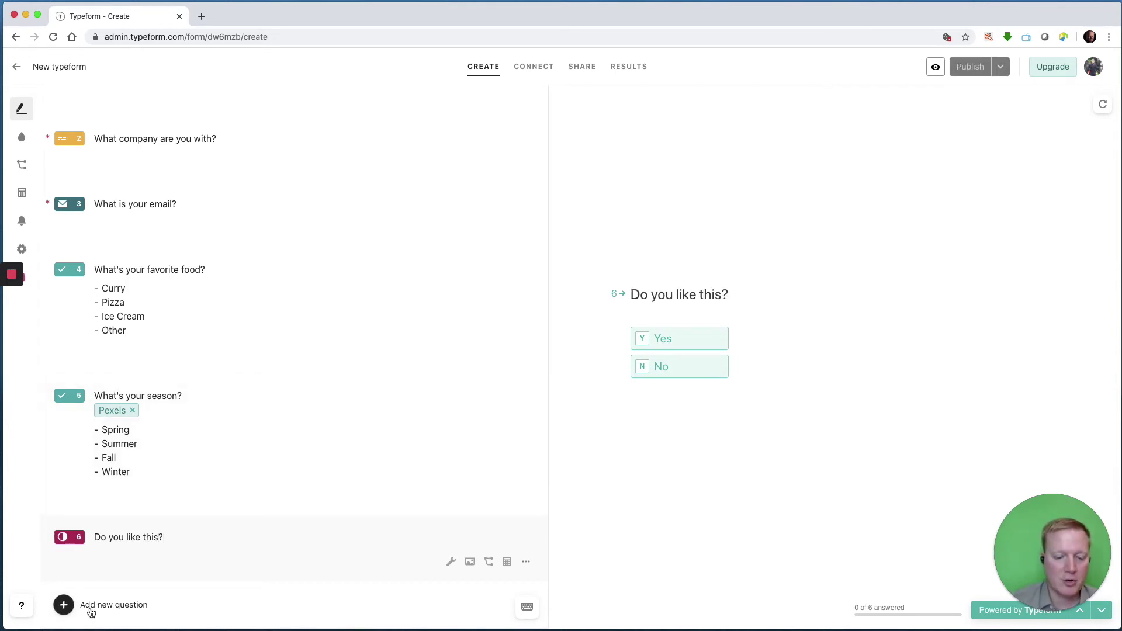
{"action": "left_click", "coordinate": [65, 605]}
{"action": "scroll", "coordinate": [119, 539], "scroll_direction": "down", "scroll_amount": 3}
{"action": "scroll", "coordinate": [119, 538], "scroll_direction": "down", "scroll_amount": 2}
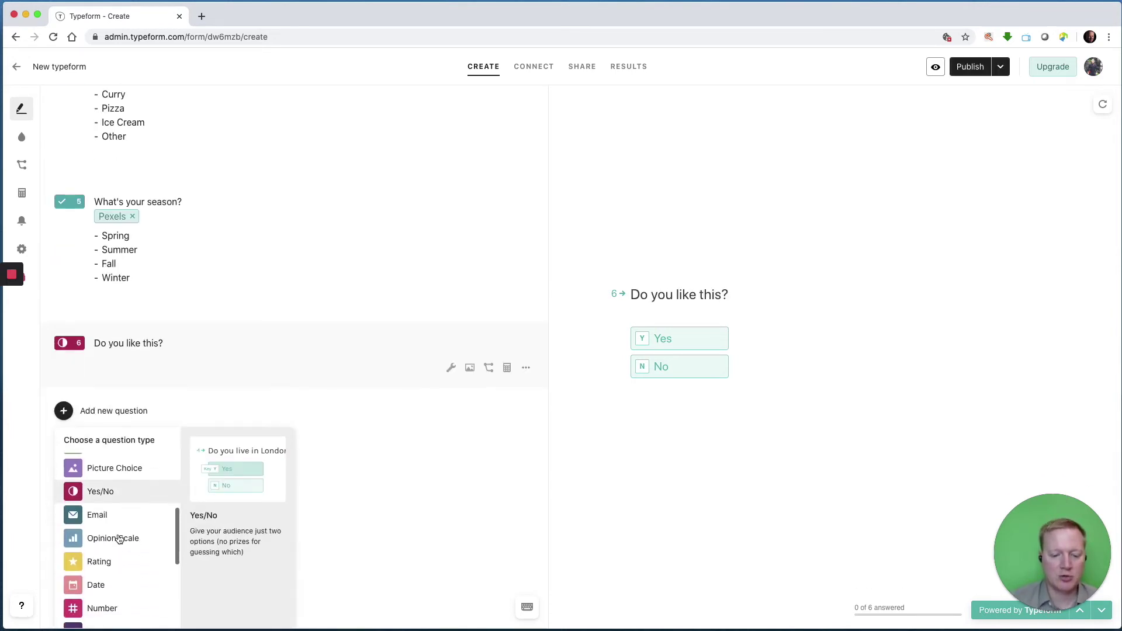
Add an Opinion Scale question 7 asking 'How confident are you giving presentations?' and open its settings.
{"action": "left_click", "coordinate": [119, 537]}
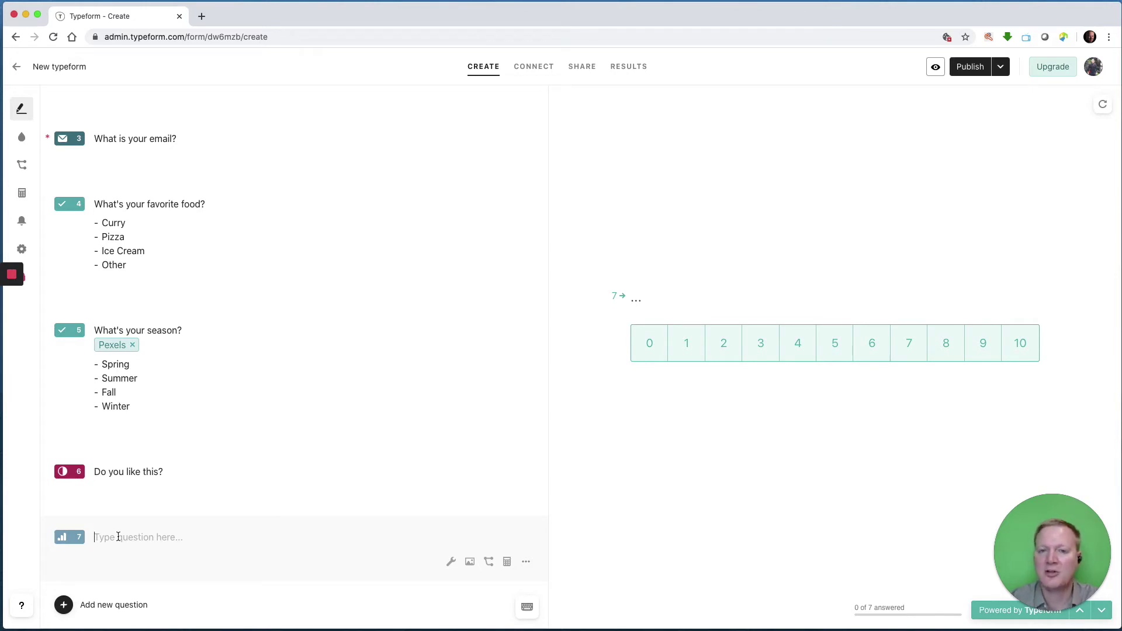
{"action": "type", "text": "How co"}
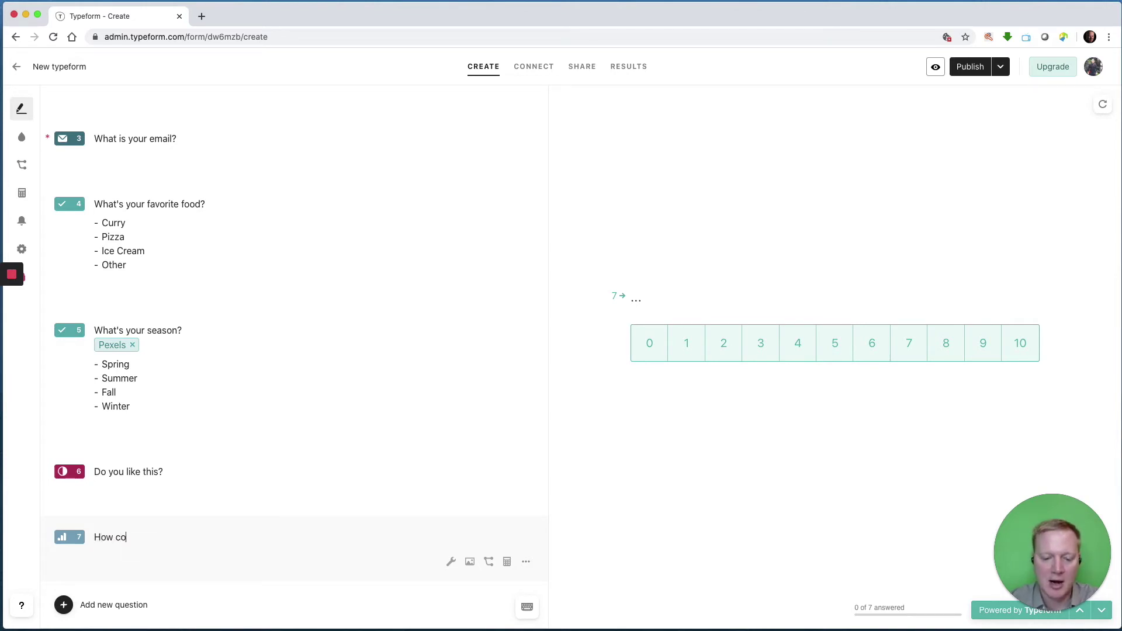
{"action": "type", "text": "nfident"}
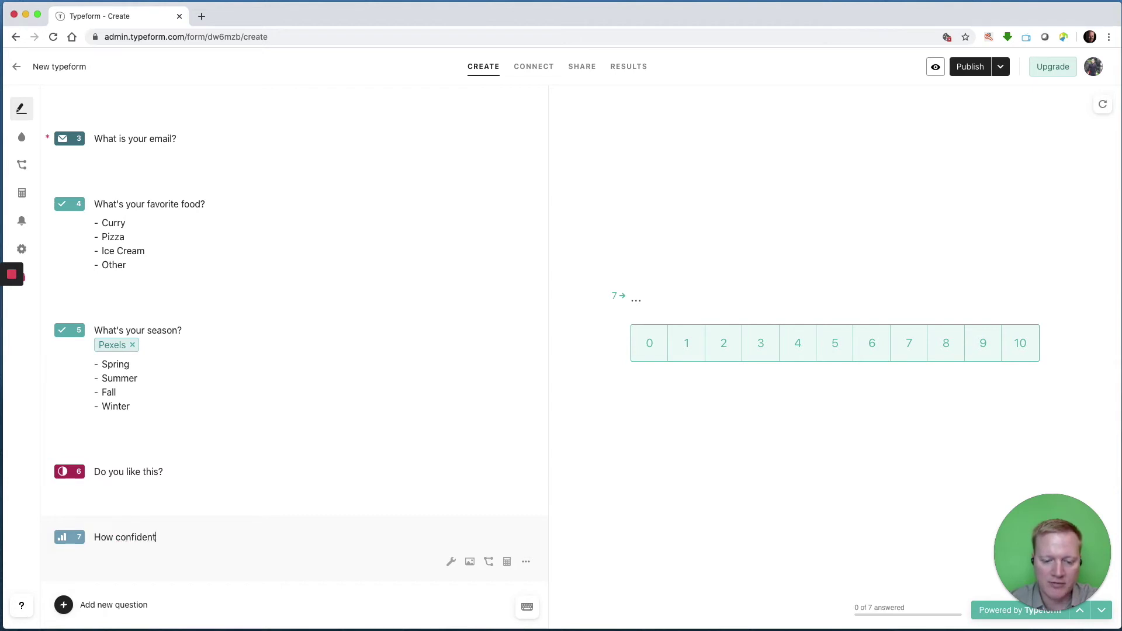
{"action": "type", "text": " are you giving "}
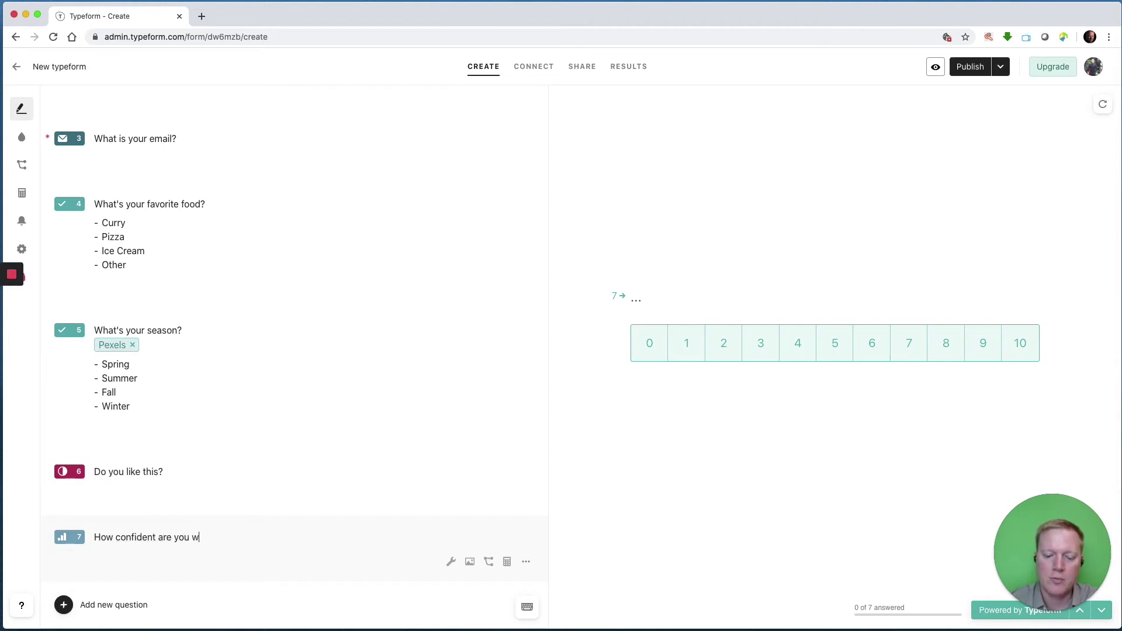
{"action": "type", "text": "pre"}
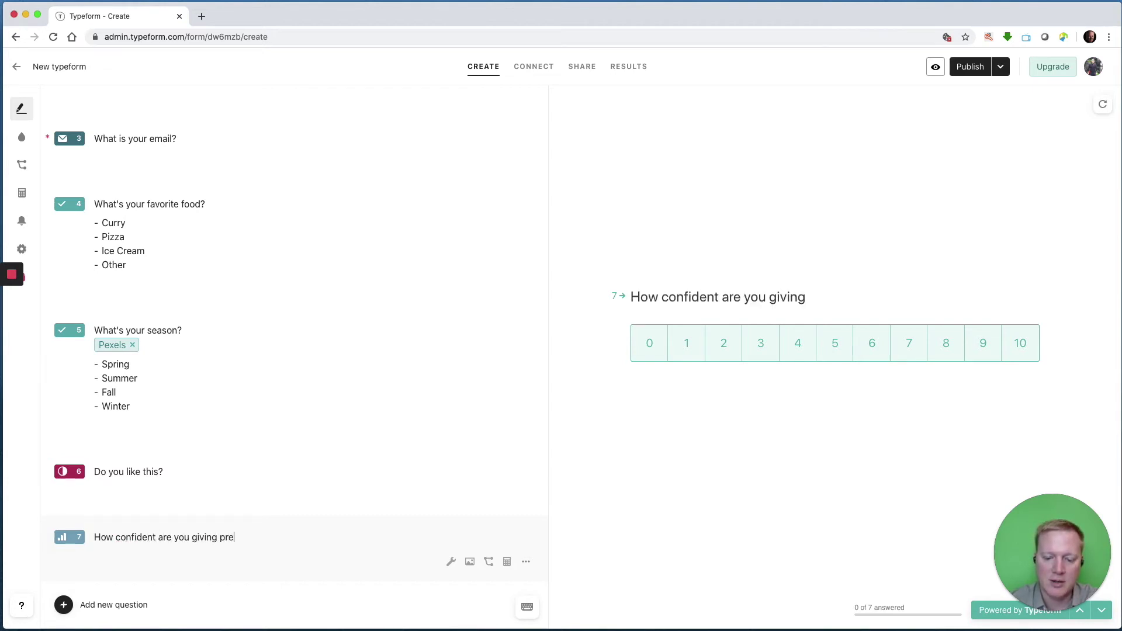
{"action": "type", "text": "sentations?"}
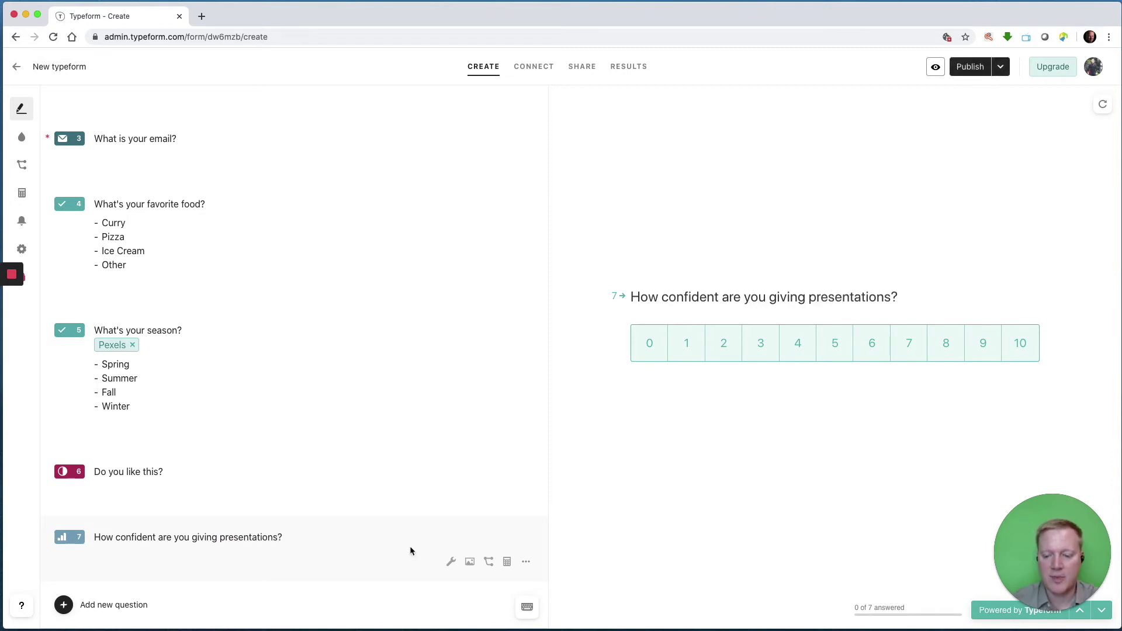
{"action": "left_click", "coordinate": [452, 562]}
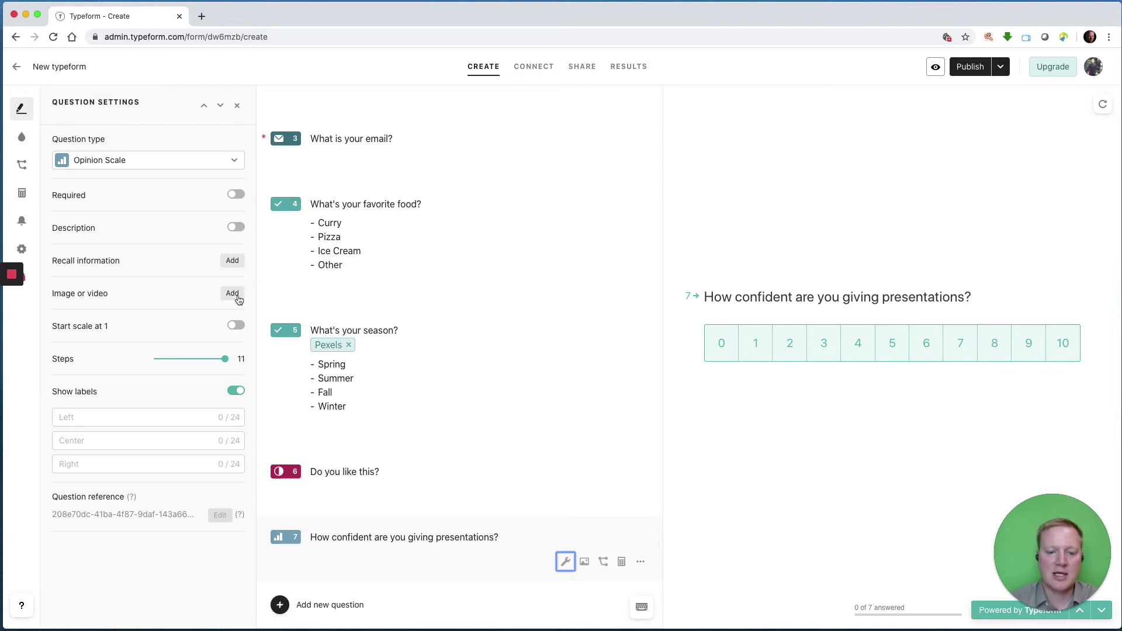
Set question 7's scale to start at 1 with 5 steps, labelled 'I hate presentations' and 'I love presentations'.
{"action": "left_click", "coordinate": [235, 326]}
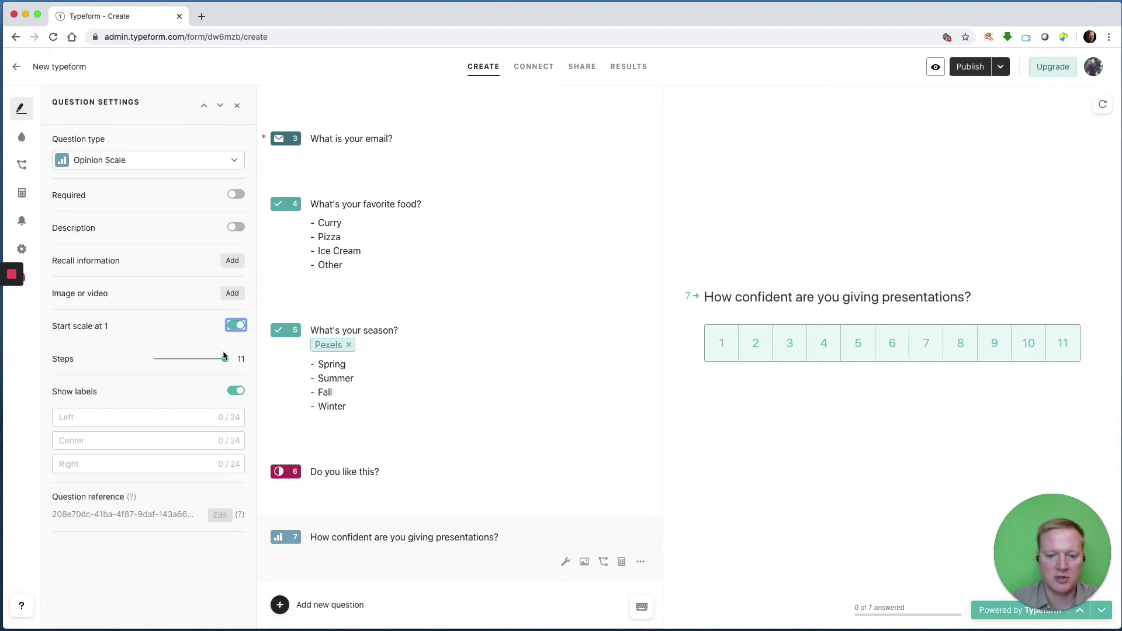
{"action": "left_click_drag", "start_coordinate": [224, 364], "coordinate": [153, 364]}
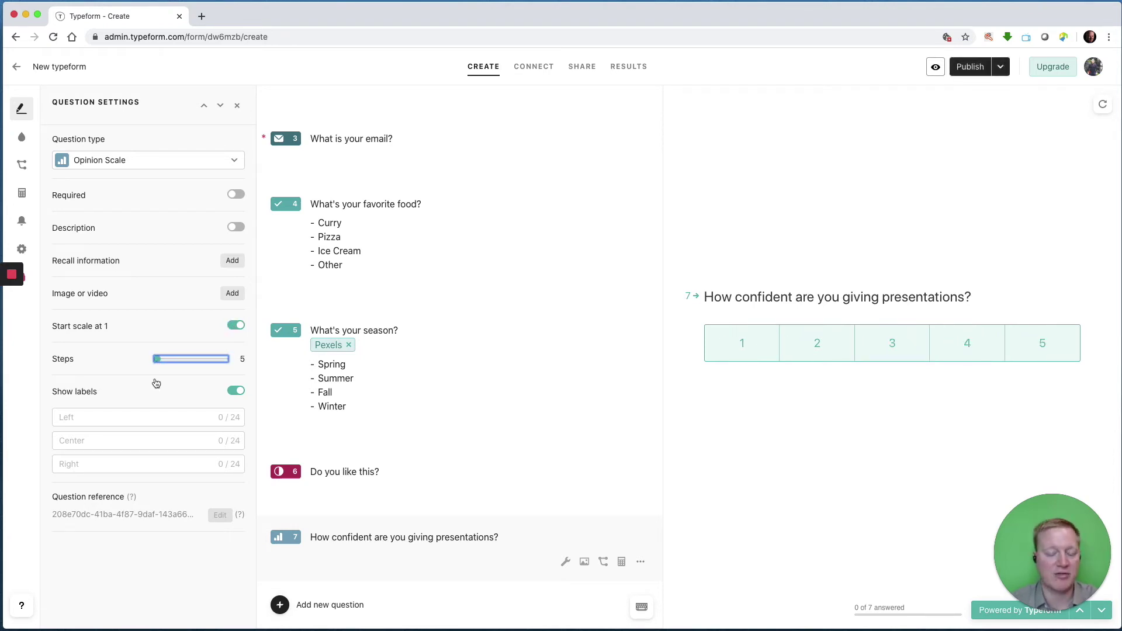
{"action": "left_click", "coordinate": [175, 413]}
{"action": "type", "text": "I "}
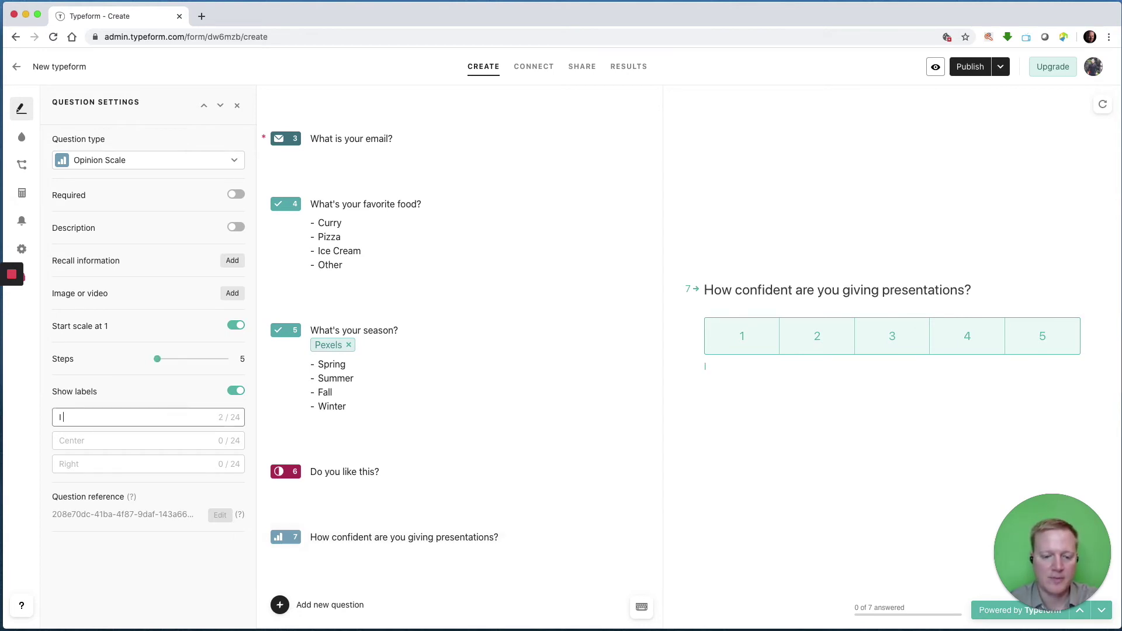
{"action": "type", "text": "hate presentations"}
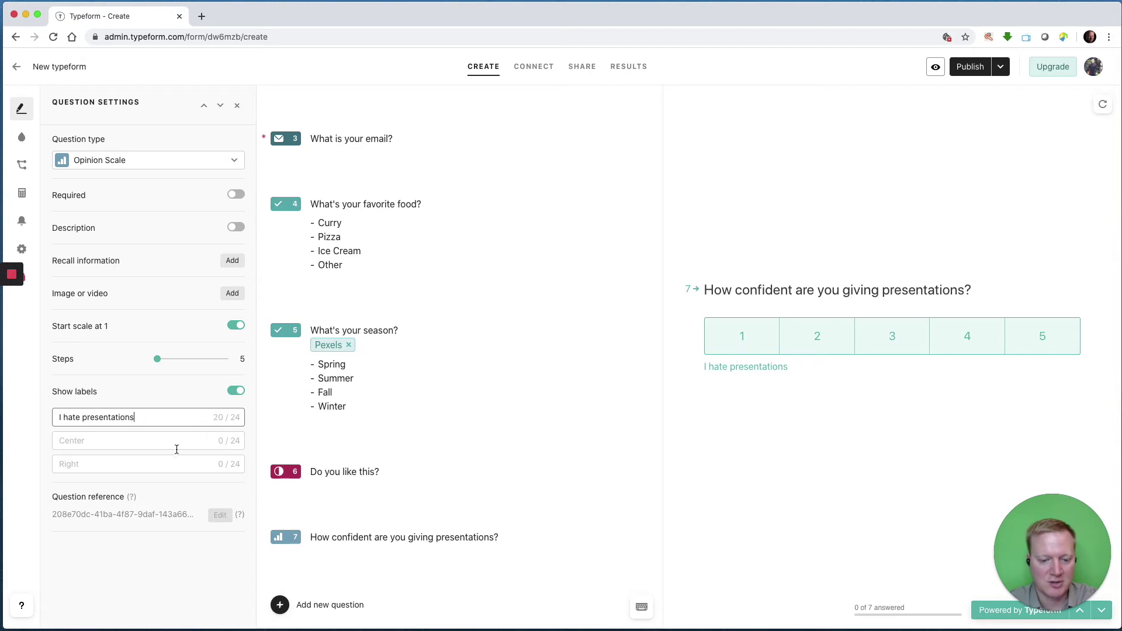
{"action": "left_click", "coordinate": [174, 462]}
{"action": "type", "text": "I"}
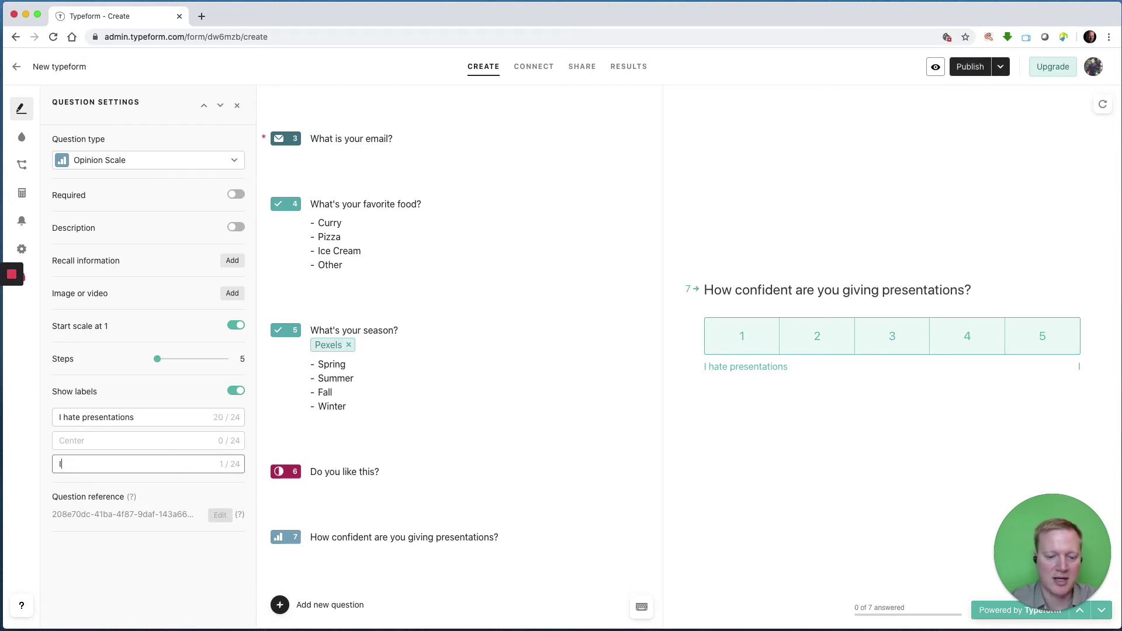
{"action": "type", "text": " love presentations"}
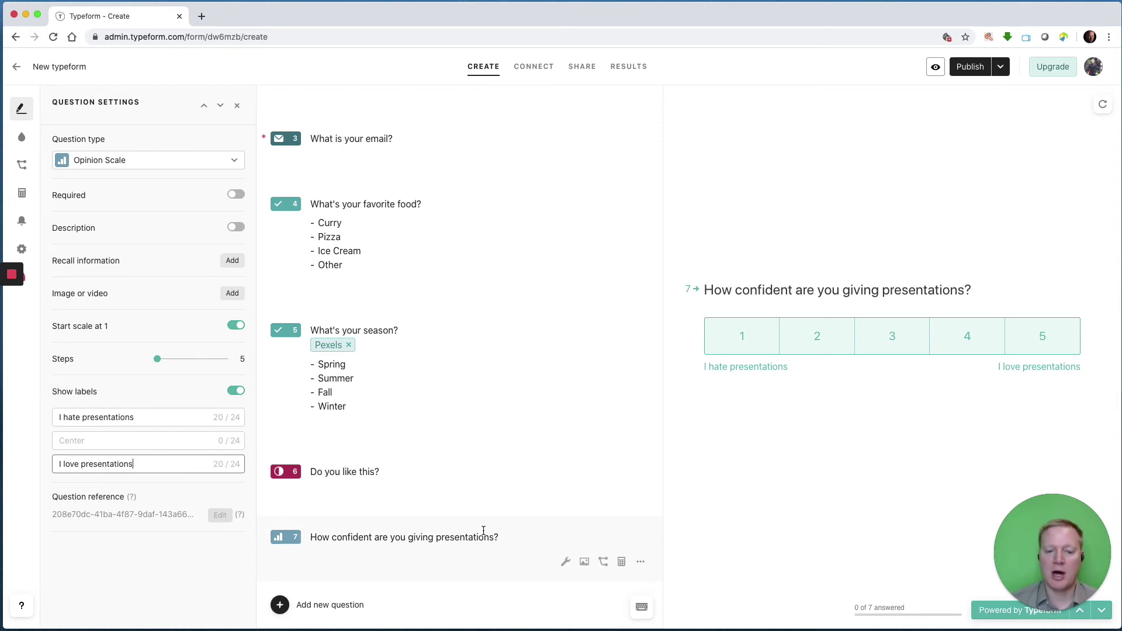
Duplicate question 7 and retitle the copy 'How comfortable are you with slides?'.
{"action": "left_click", "coordinate": [324, 606]}
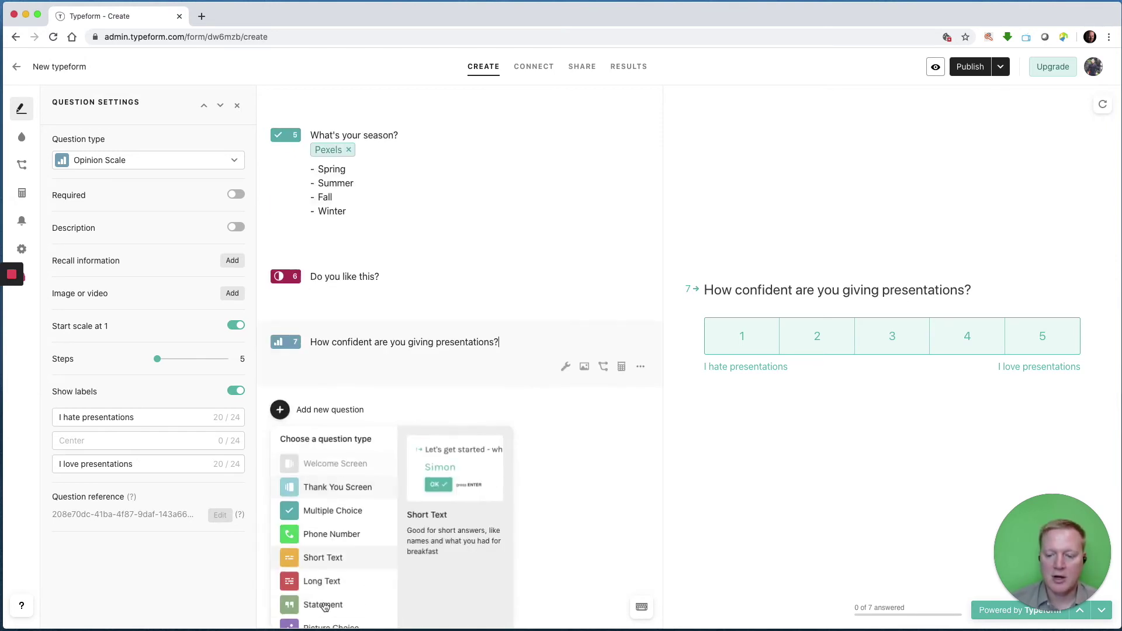
{"action": "left_click", "coordinate": [639, 373]}
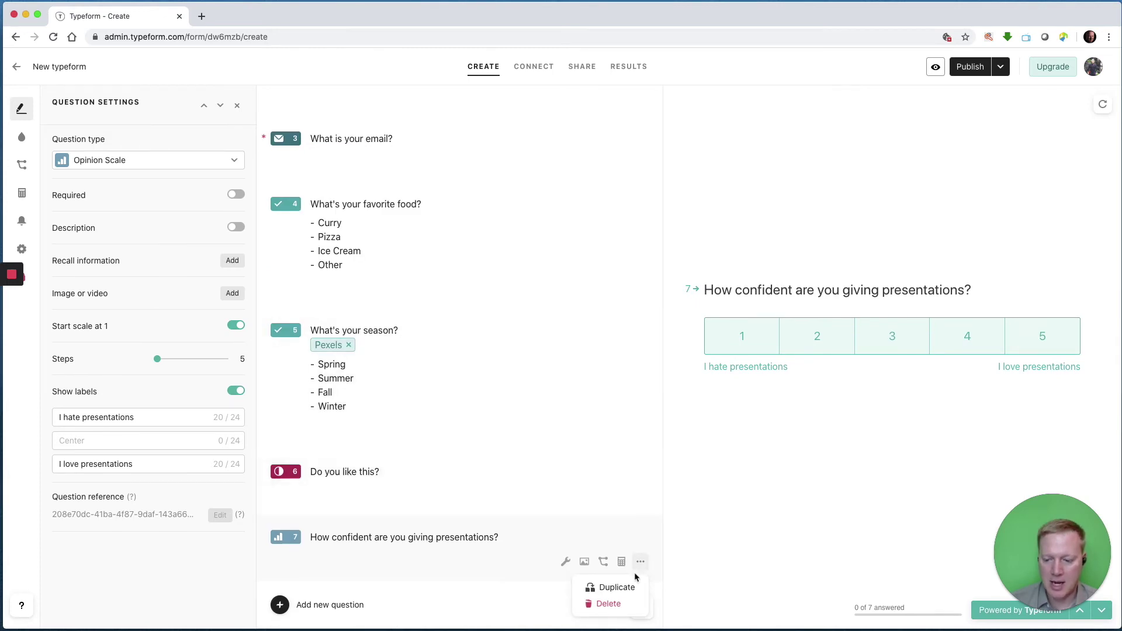
{"action": "left_click", "coordinate": [615, 587]}
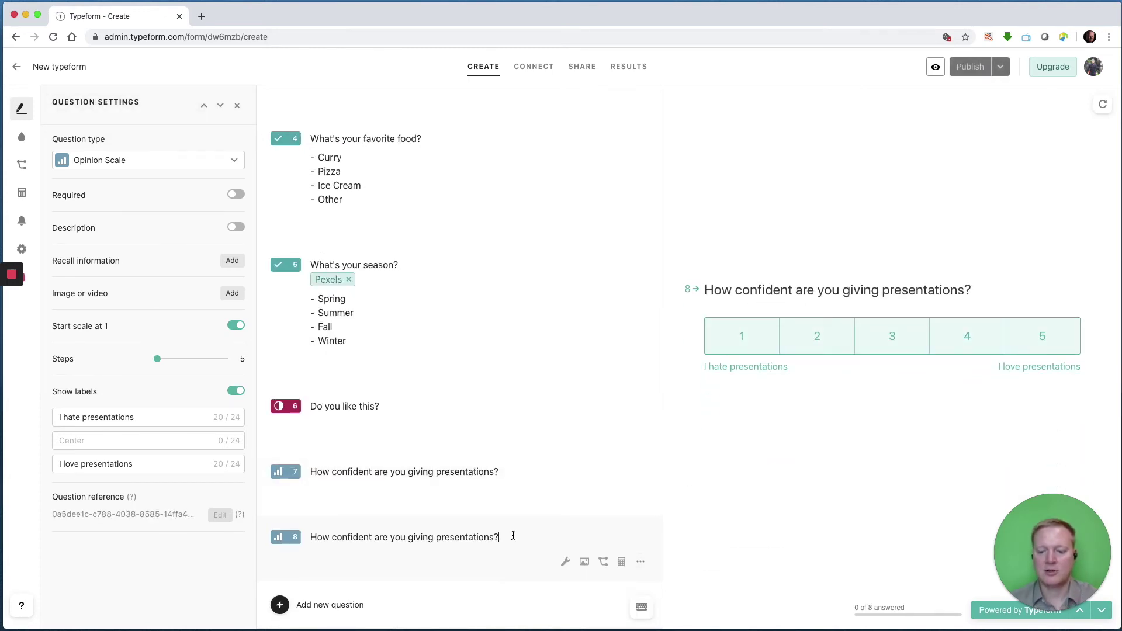
{"action": "key", "text": "alt+shift+Left"}
{"action": "key", "text": "alt+shift+Left"}
{"action": "key", "text": "alt+shift+Left"}
{"action": "key", "text": "alt+shift+Left"}
{"action": "key", "text": "alt+shift+Left"}
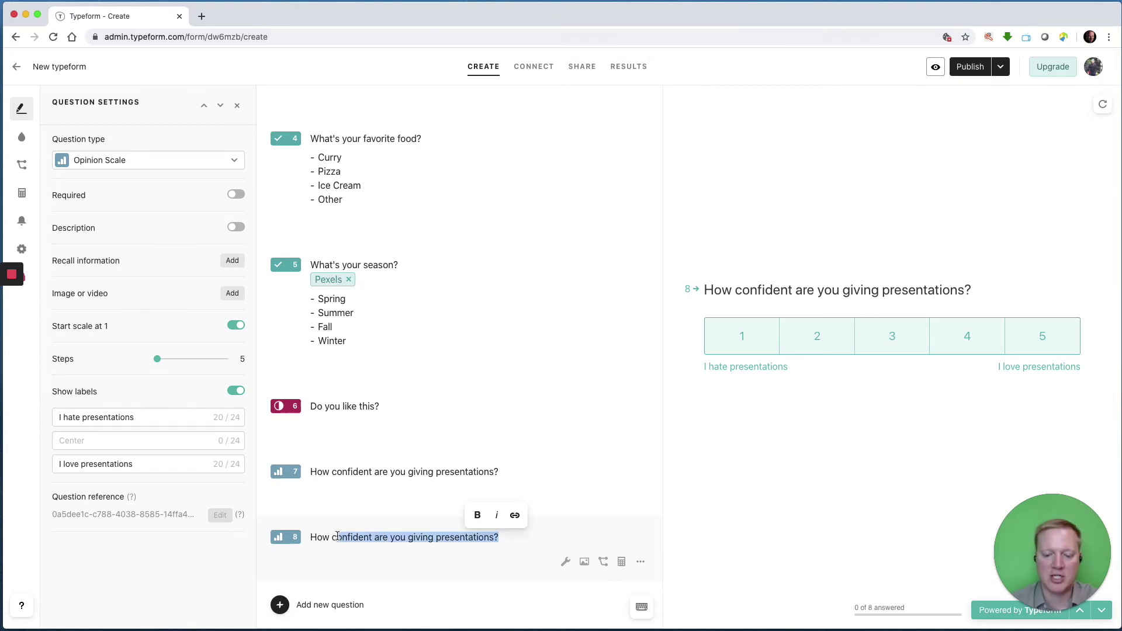
{"action": "key", "text": "BackSpace"}
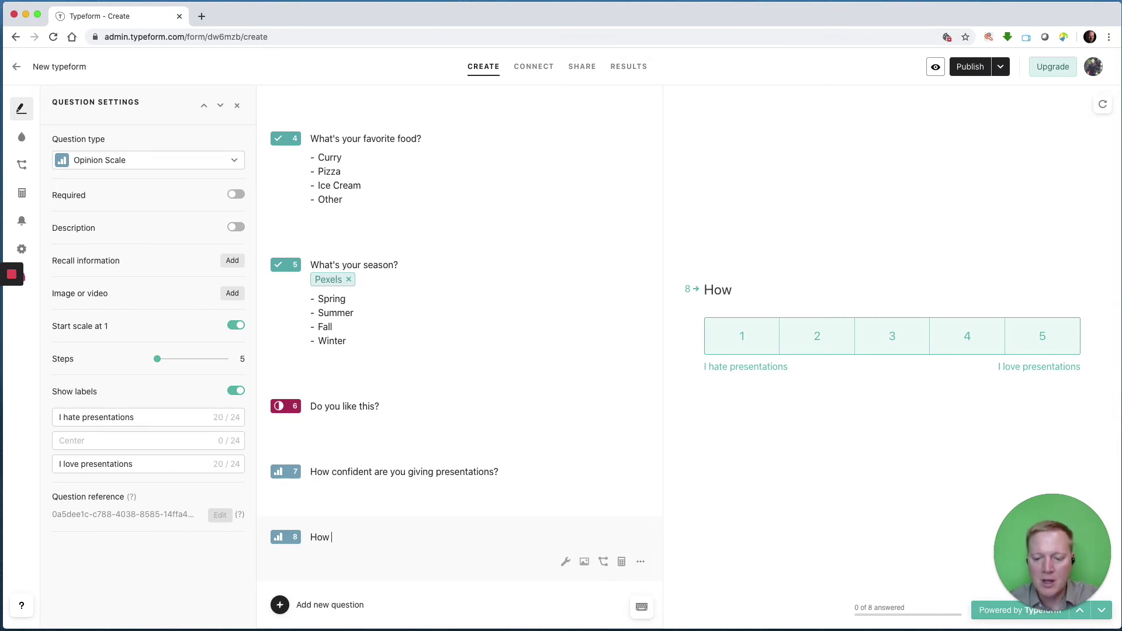
{"action": "type", "text": "comfortable are you with slides?"}
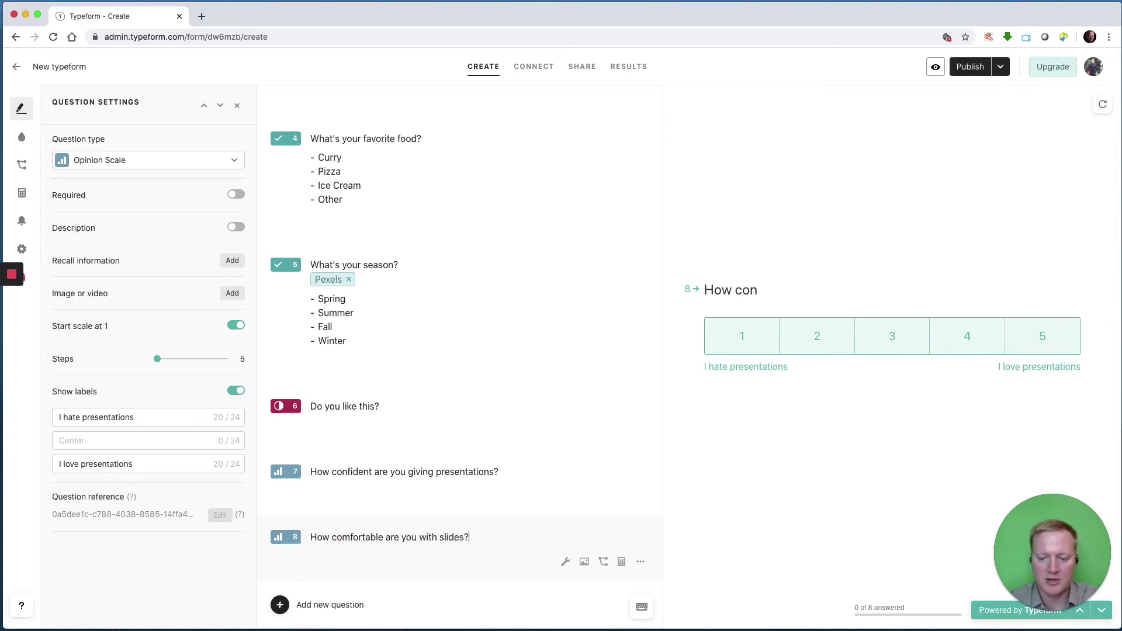
Change question 8's scale labels to 'I hate slides' and 'I love slides'.
{"action": "left_click_drag", "start_coordinate": [148, 419], "coordinate": [86, 419]}
{"action": "type", "text": "slides"}
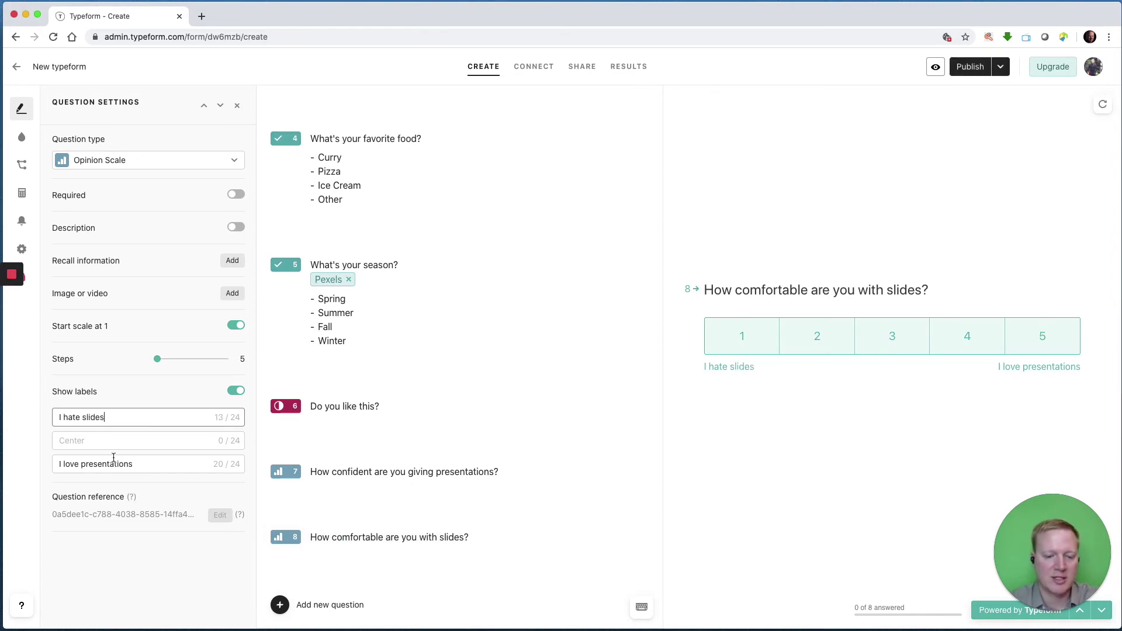
{"action": "left_click_drag", "start_coordinate": [146, 464], "coordinate": [80, 465]}
{"action": "type", "text": "s"}
{"action": "key", "text": "BackSpace"}
{"action": "type", "text": "sloi"}
{"action": "key", "text": "BackSpace"}
{"action": "key", "text": "BackSpace"}
{"action": "type", "text": "ides"}
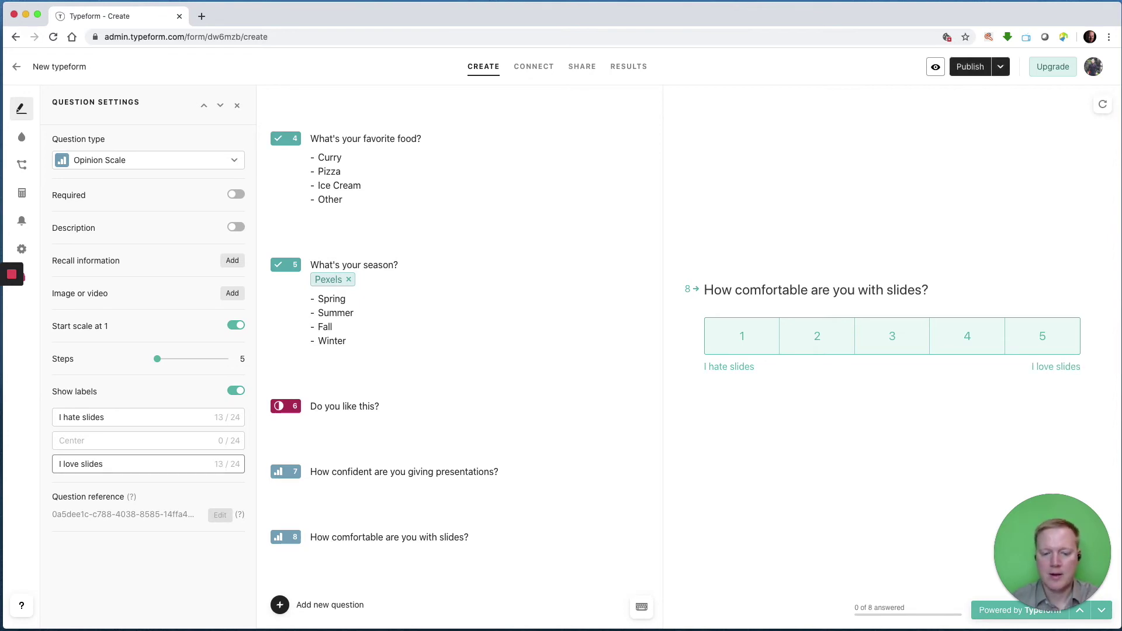
{"action": "left_click", "coordinate": [237, 106]}
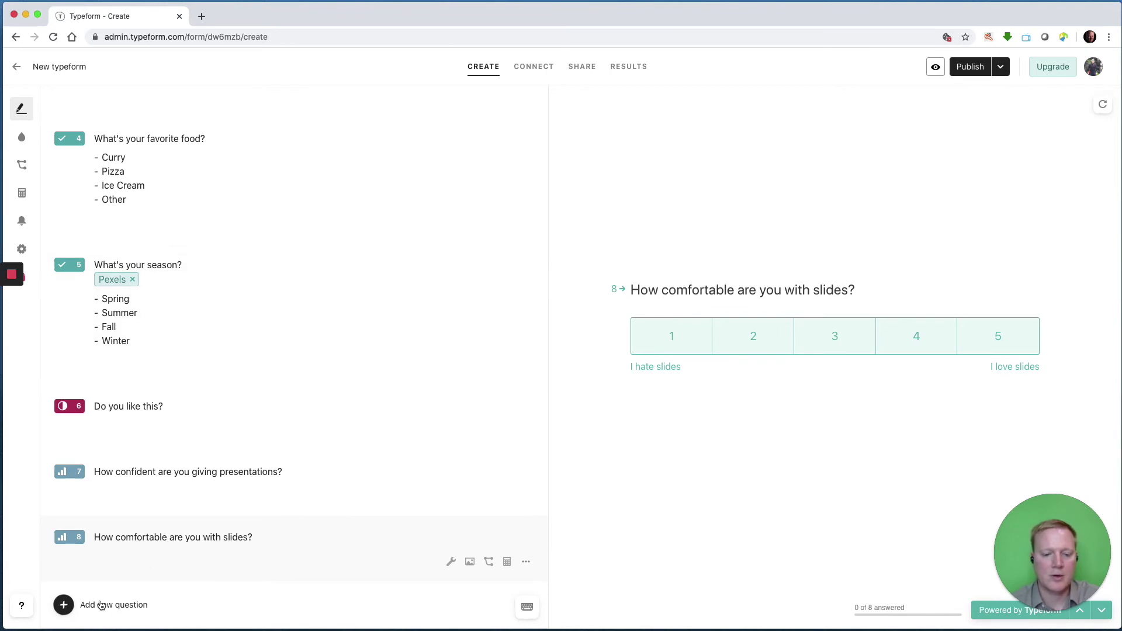
Append an Email question 9 to the form, titled 'What's your email?'.
{"action": "left_click", "coordinate": [101, 604]}
{"action": "scroll", "coordinate": [123, 533], "scroll_direction": "down", "scroll_amount": 5}
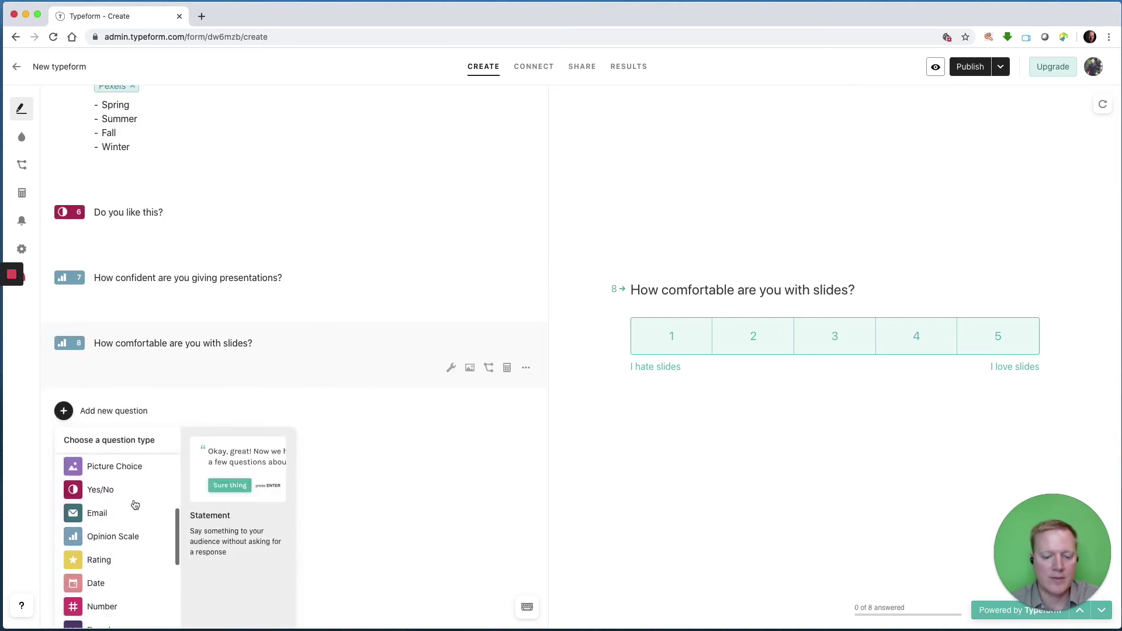
{"action": "scroll", "coordinate": [135, 505], "scroll_direction": "down", "scroll_amount": 3}
{"action": "scroll", "coordinate": [133, 501], "scroll_direction": "up", "scroll_amount": 2}
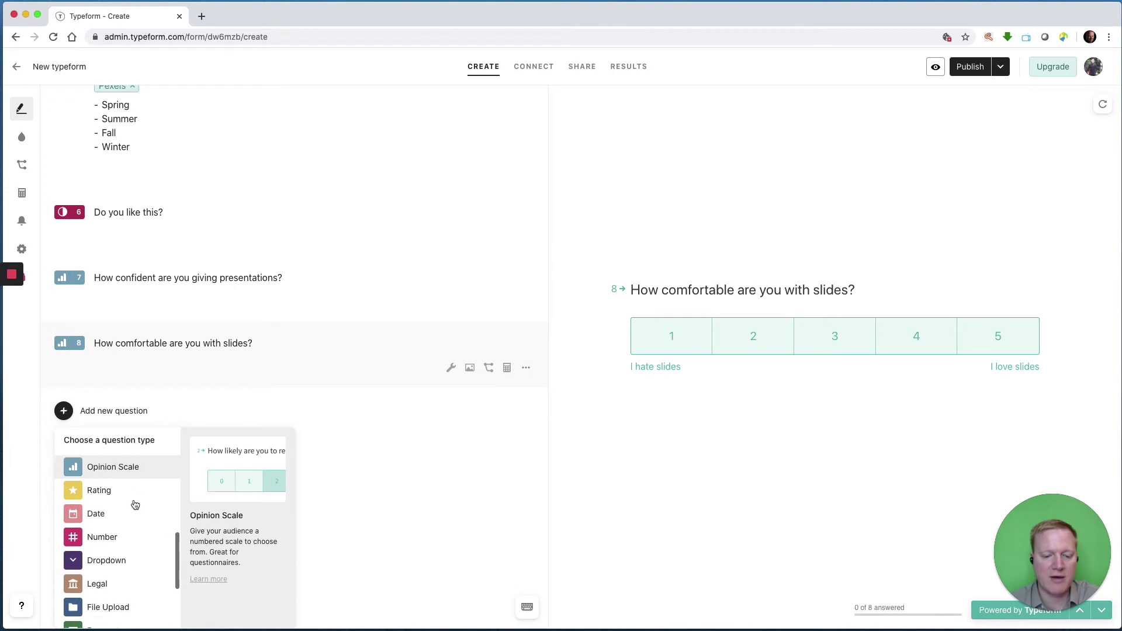
{"action": "left_click", "coordinate": [109, 466]}
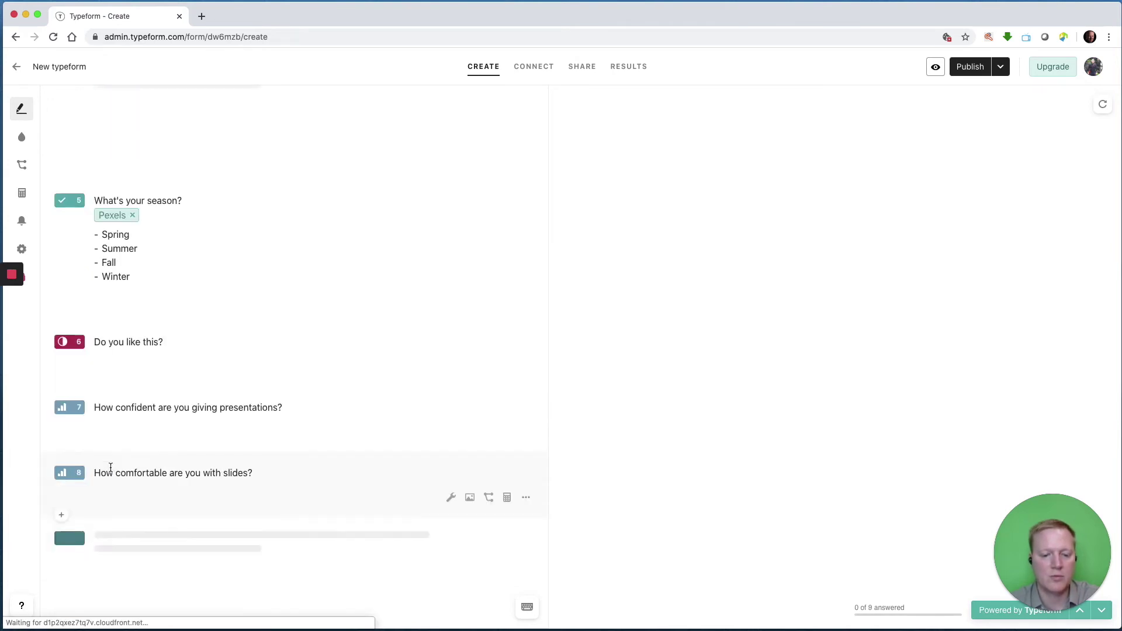
{"action": "type", "text": "What's"}
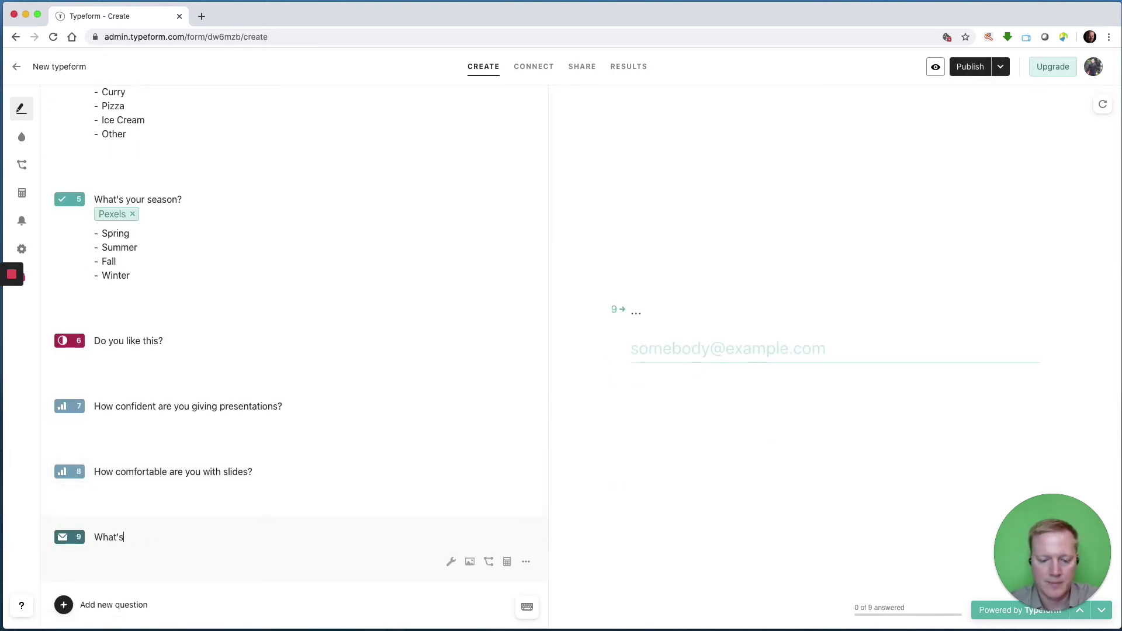
{"action": "type", "text": " your email?"}
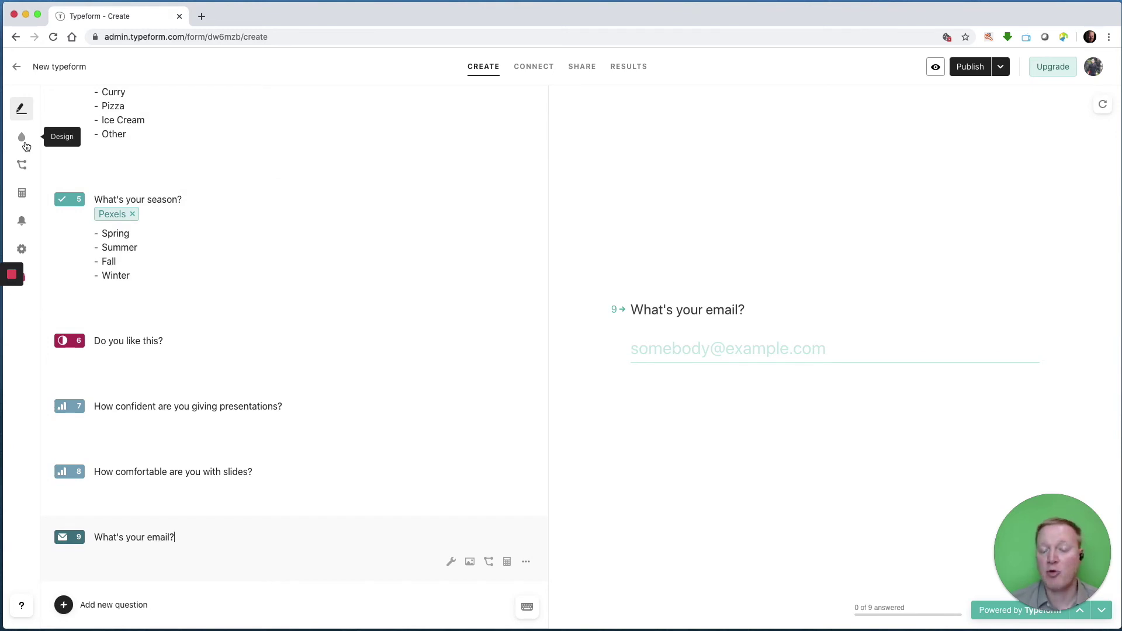
Switch off the custom self-notification email, then bring up the Respondent Notifications settings.
{"action": "left_click", "coordinate": [22, 222]}
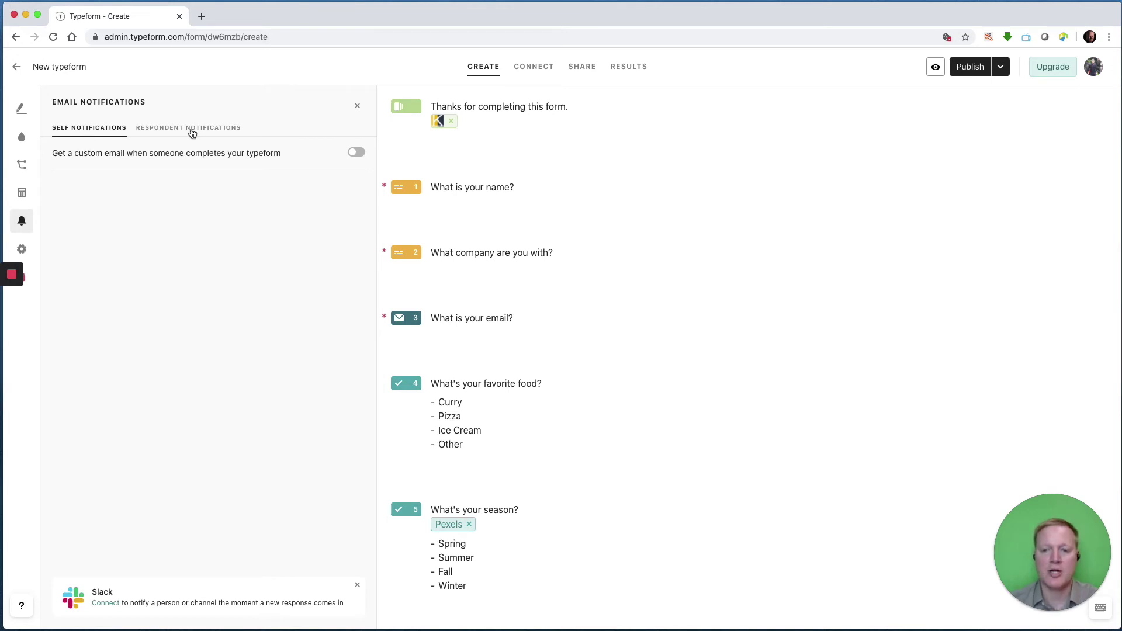
{"action": "left_click", "coordinate": [354, 153]}
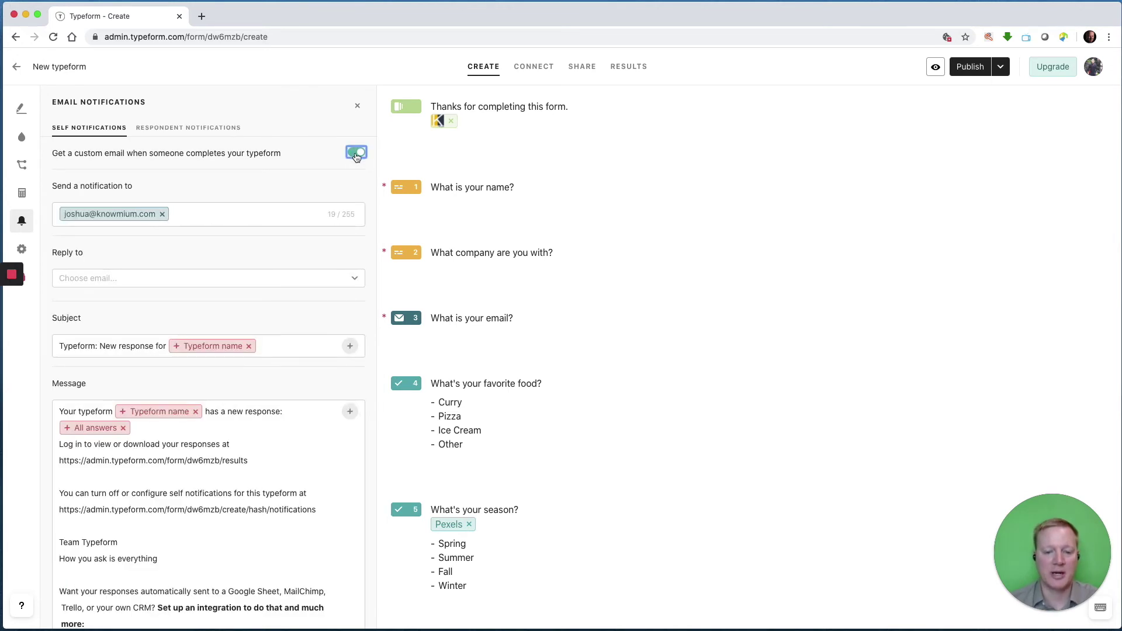
{"action": "left_click", "coordinate": [355, 155]}
{"action": "left_click", "coordinate": [356, 154]}
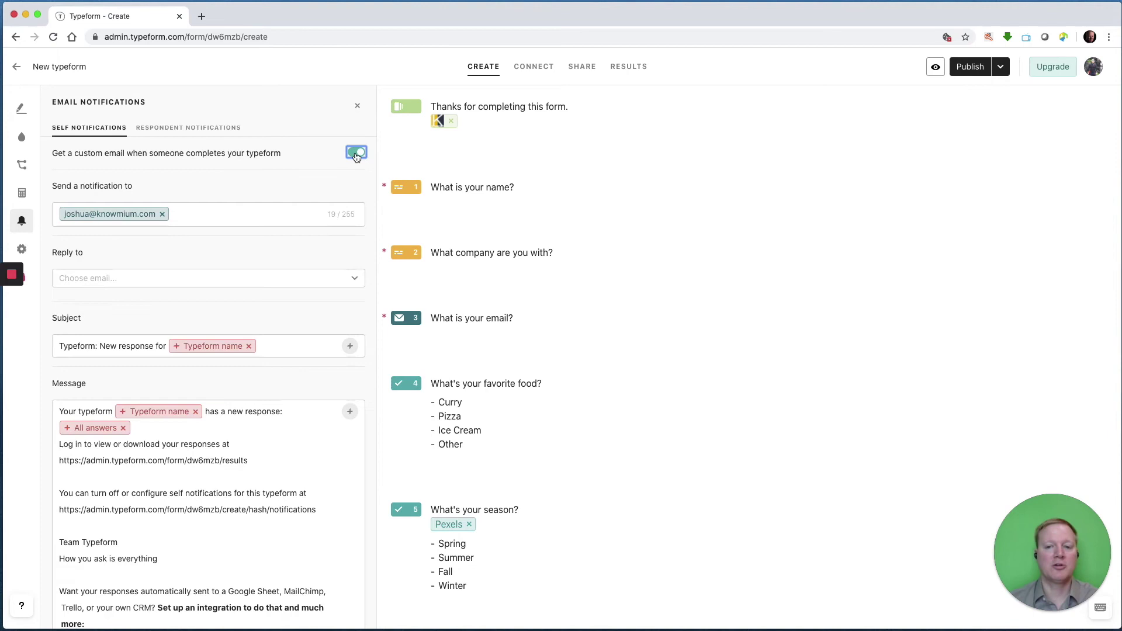
{"action": "scroll", "coordinate": [307, 315], "scroll_direction": "down", "scroll_amount": 4}
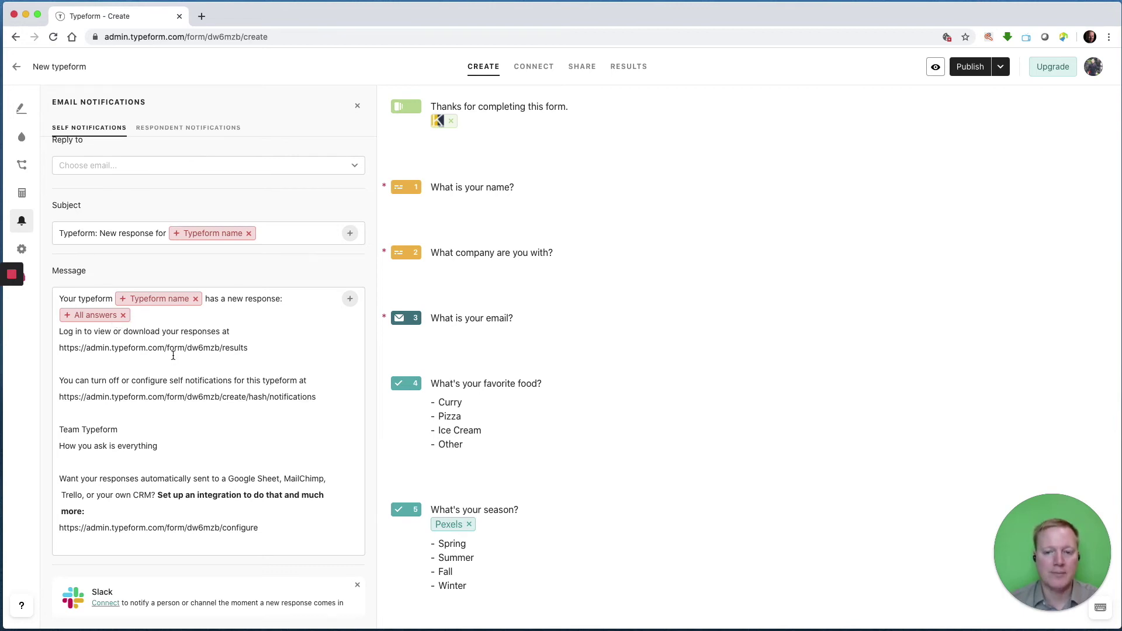
{"action": "scroll", "coordinate": [261, 176], "scroll_direction": "up", "scroll_amount": 3}
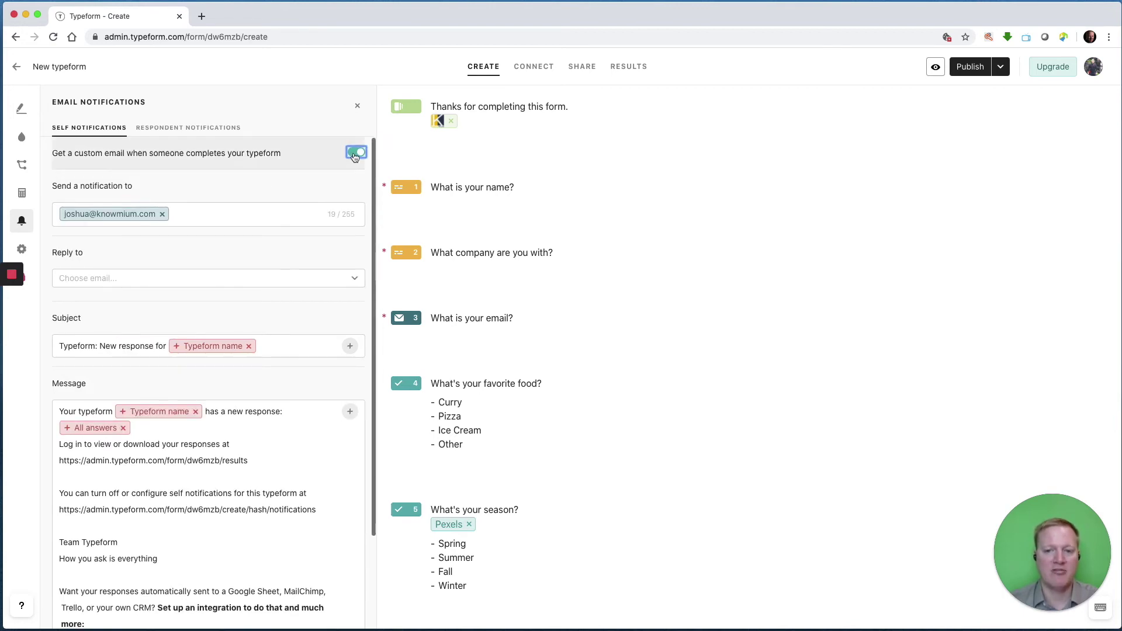
{"action": "left_click", "coordinate": [354, 154]}
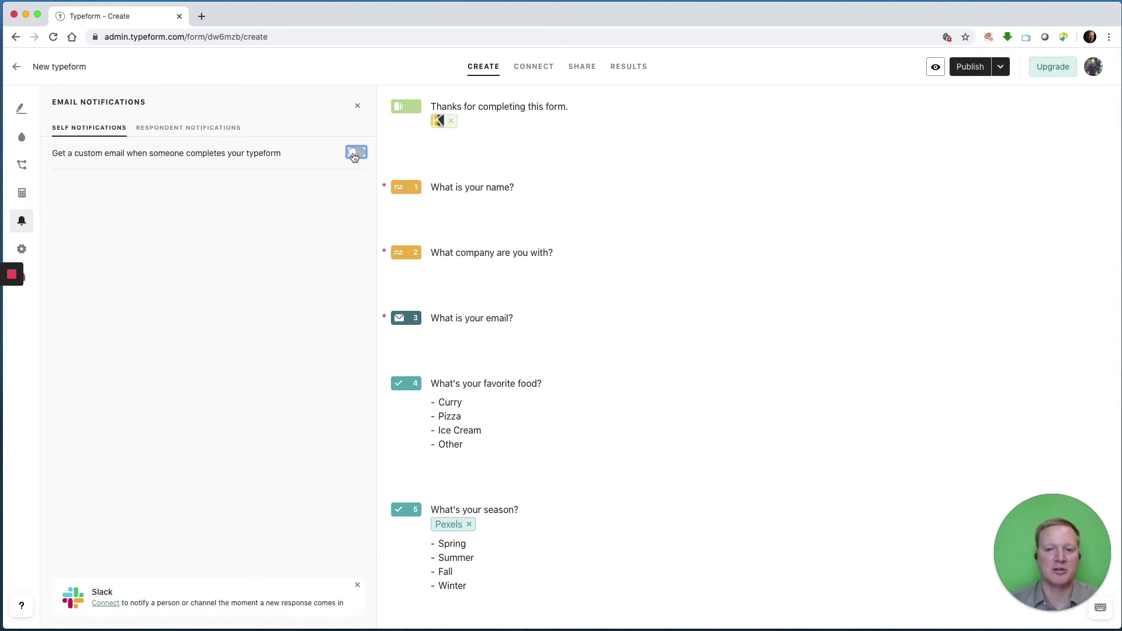
{"action": "left_click", "coordinate": [215, 129]}
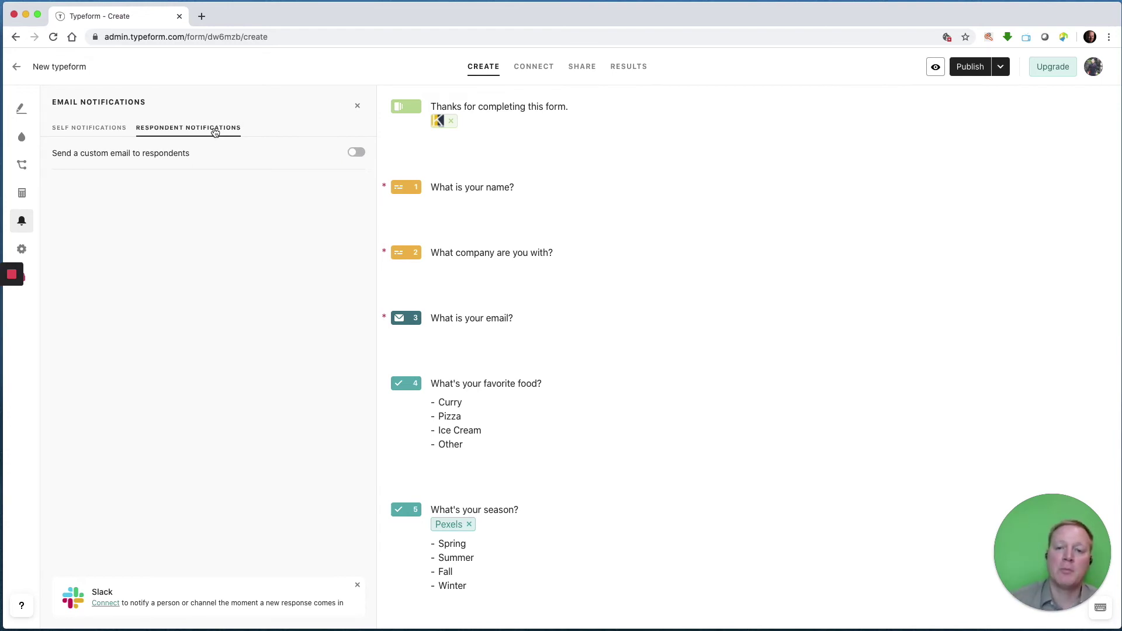
Turn on the custom email to respondents and add a blank line after its message.
{"action": "left_click", "coordinate": [357, 155]}
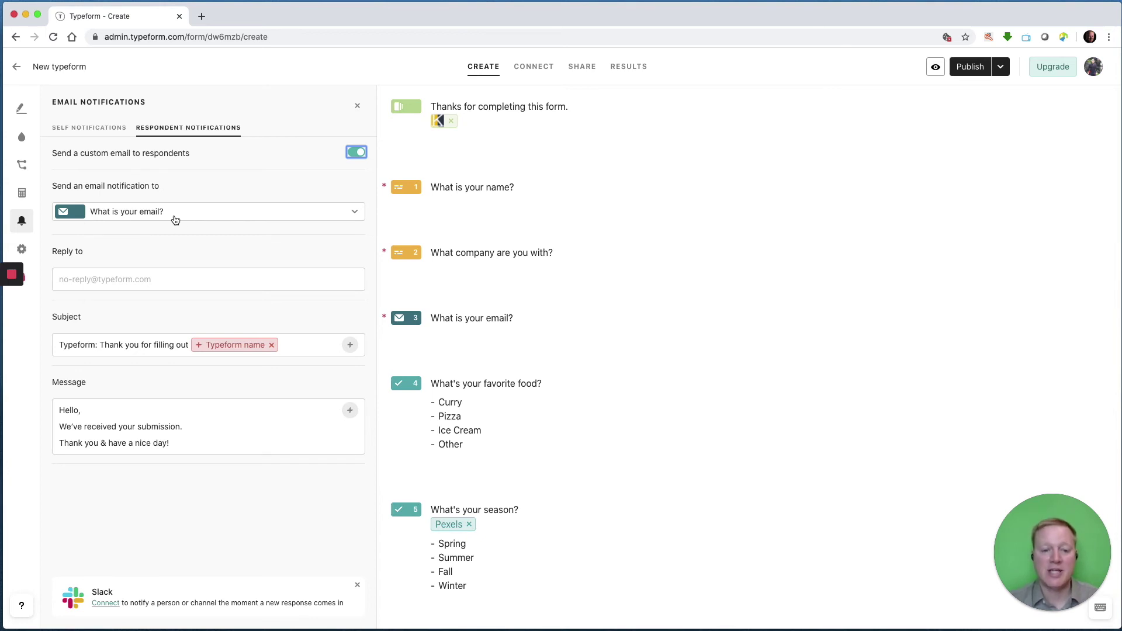
{"action": "left_click", "coordinate": [175, 279]}
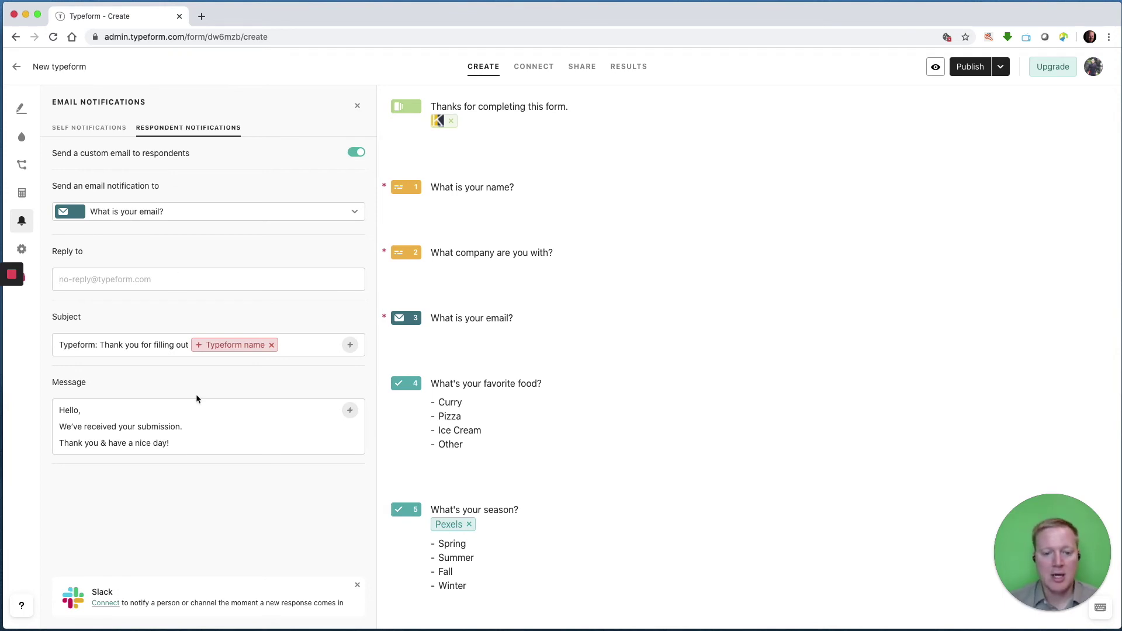
{"action": "left_click", "coordinate": [202, 429]}
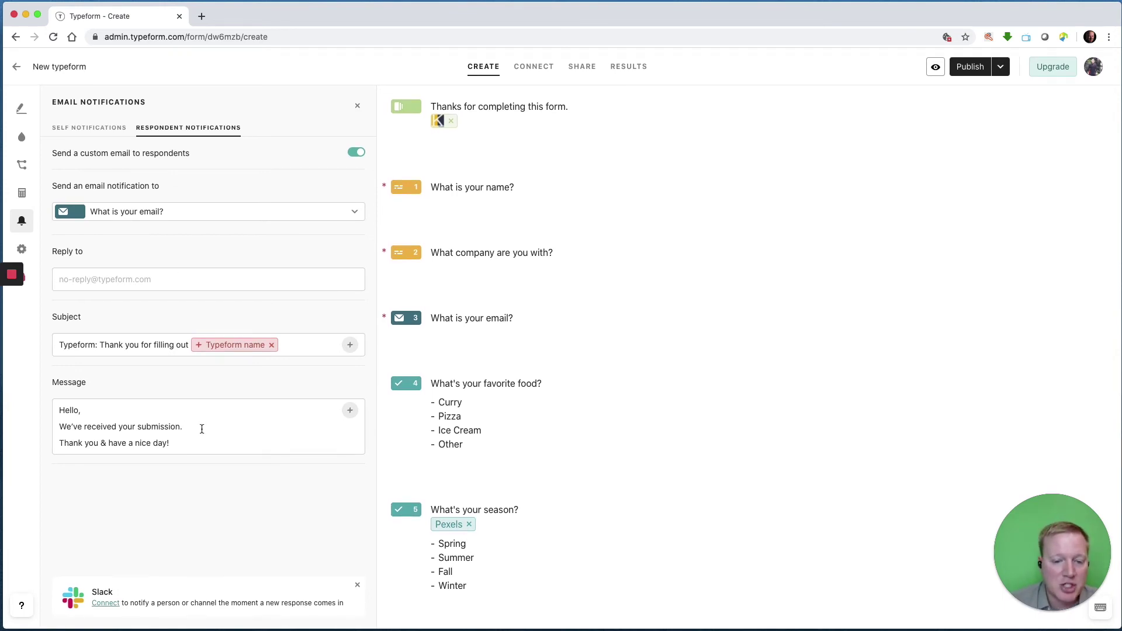
{"action": "left_click", "coordinate": [201, 437]}
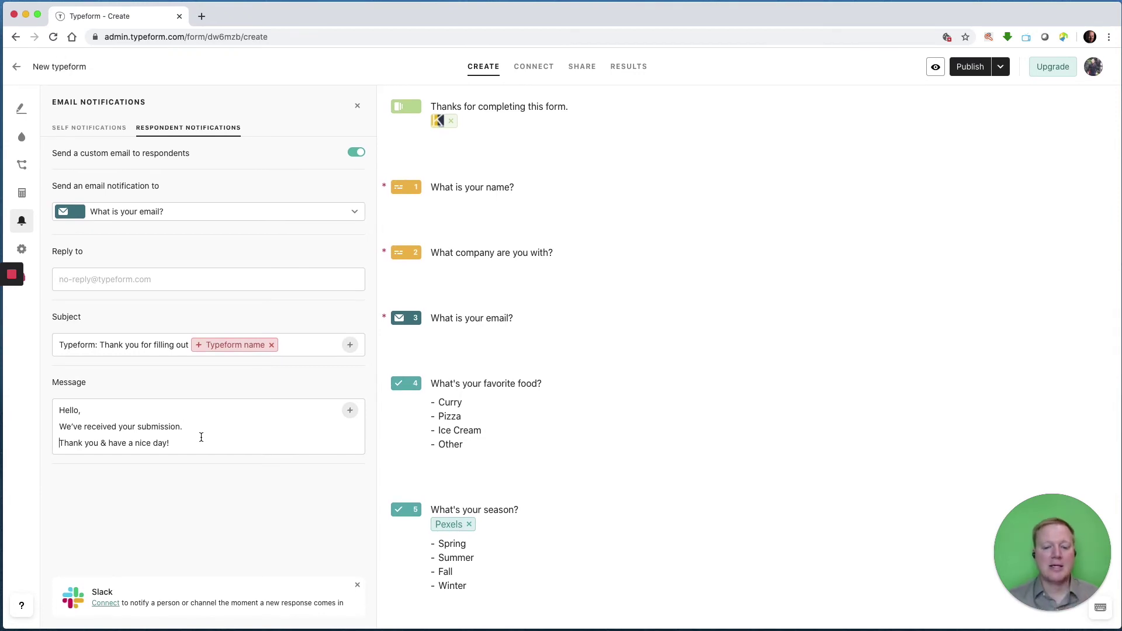
{"action": "key", "text": "Return"}
{"action": "key", "text": "Return"}
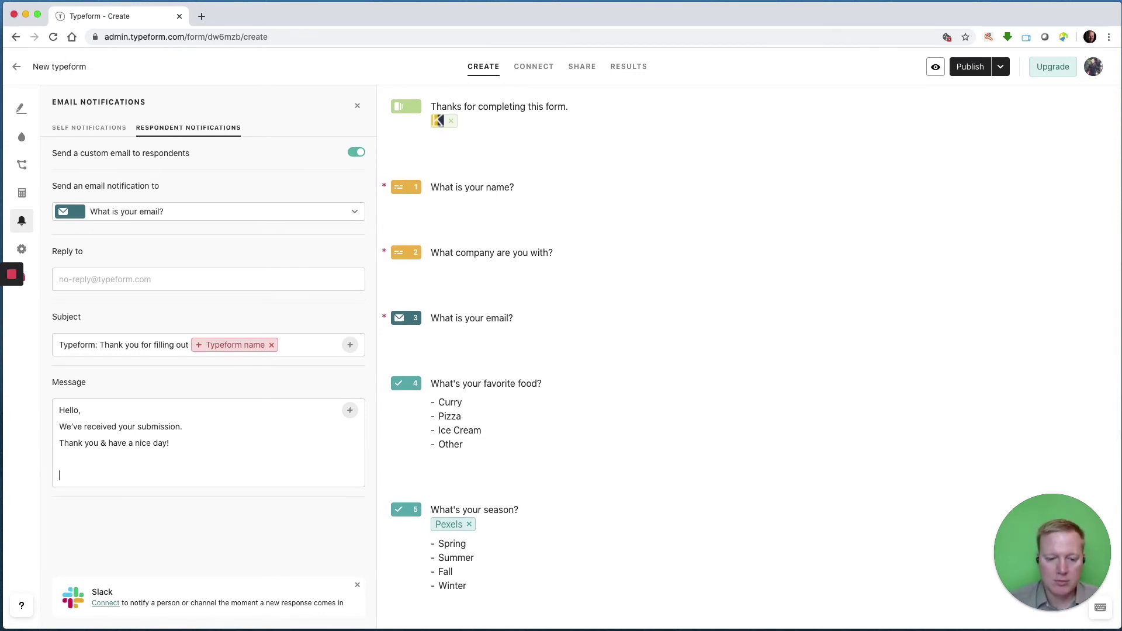
Append the recalled answers to questions 7 and 8 on separate lines of the message.
{"action": "left_click", "coordinate": [350, 410]}
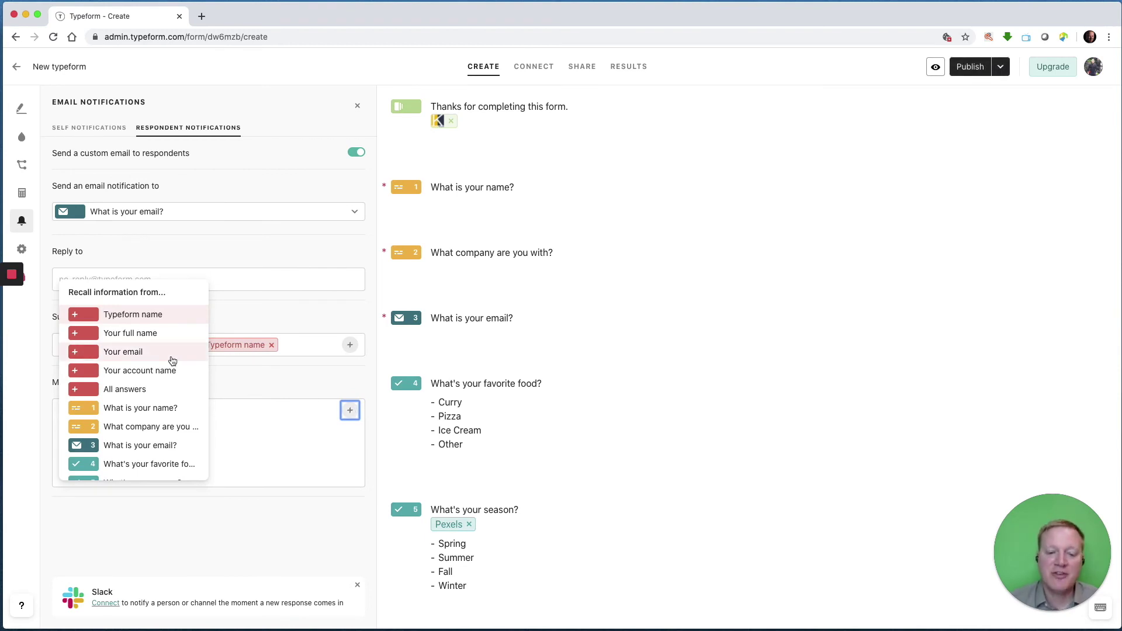
{"action": "scroll", "coordinate": [173, 360], "scroll_direction": "down", "scroll_amount": 5}
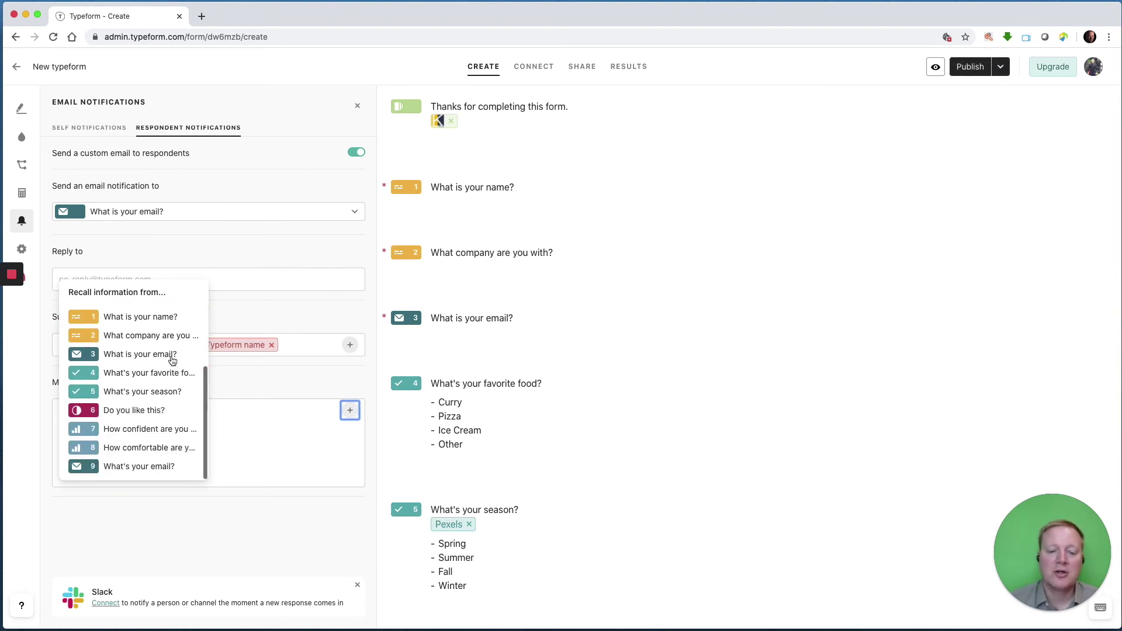
{"action": "left_click", "coordinate": [172, 428]}
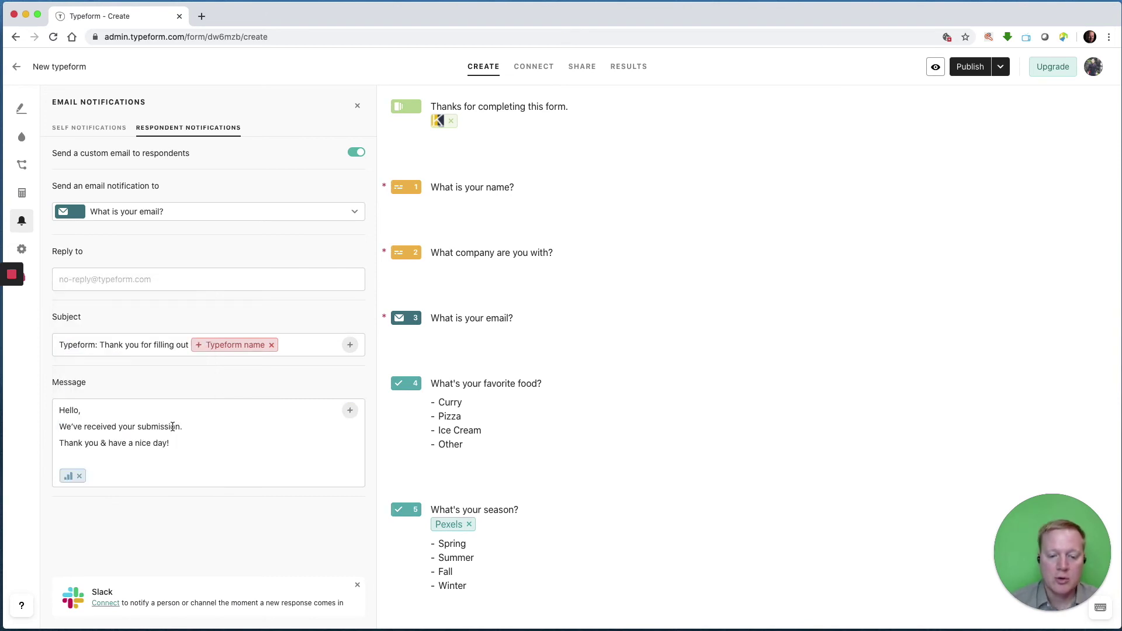
{"action": "key", "text": "Return"}
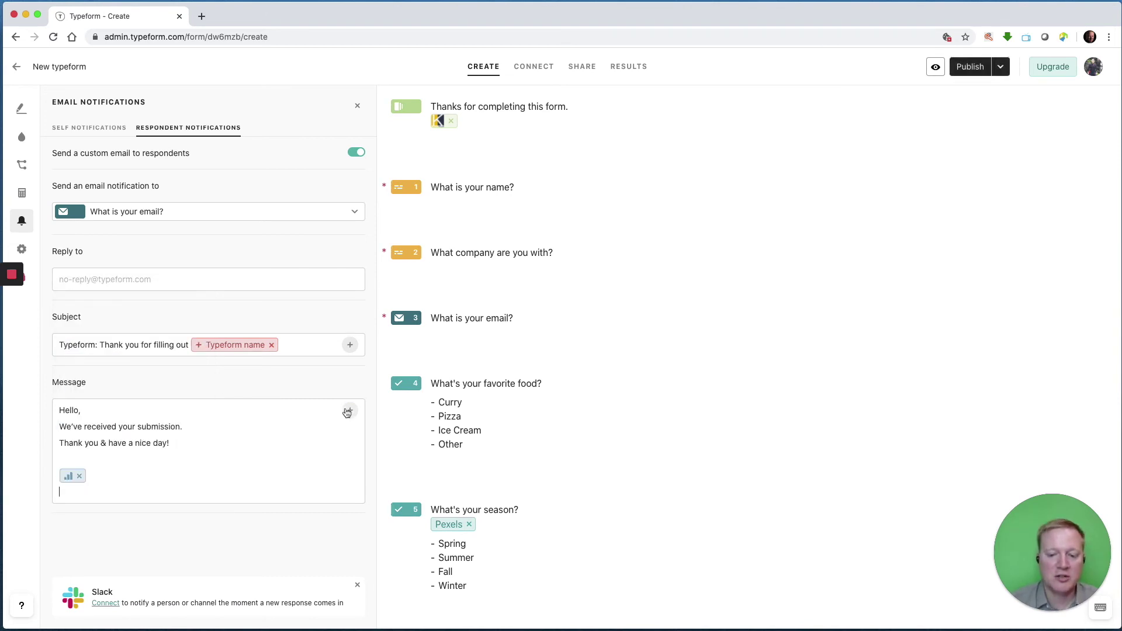
{"action": "left_click", "coordinate": [348, 411]}
{"action": "scroll", "coordinate": [132, 444], "scroll_direction": "down", "scroll_amount": 5}
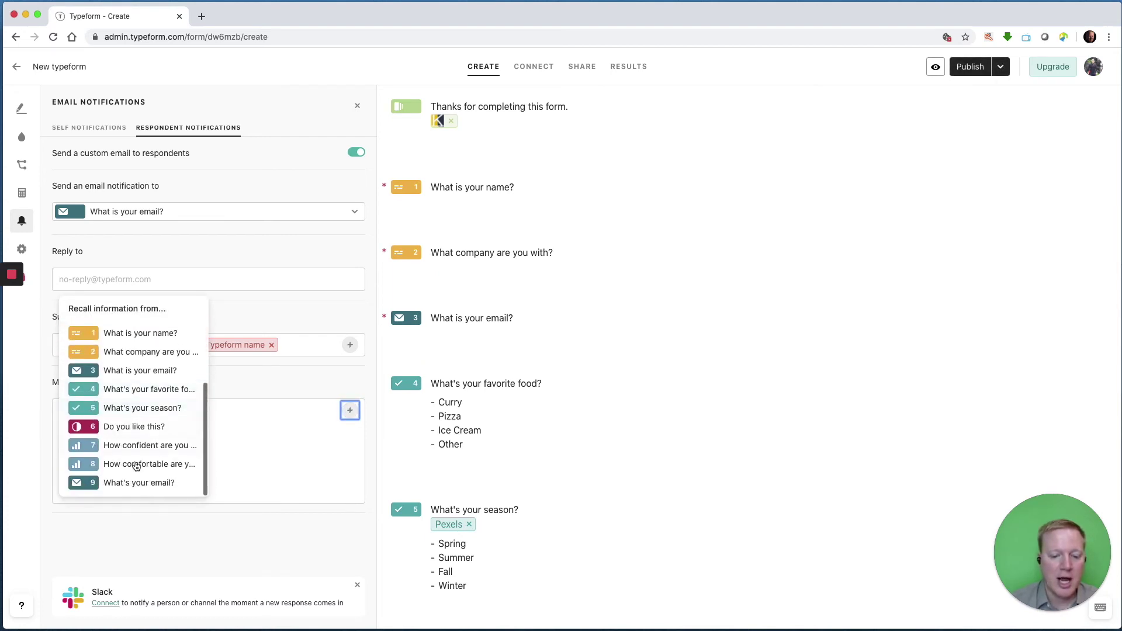
{"action": "left_click", "coordinate": [135, 464]}
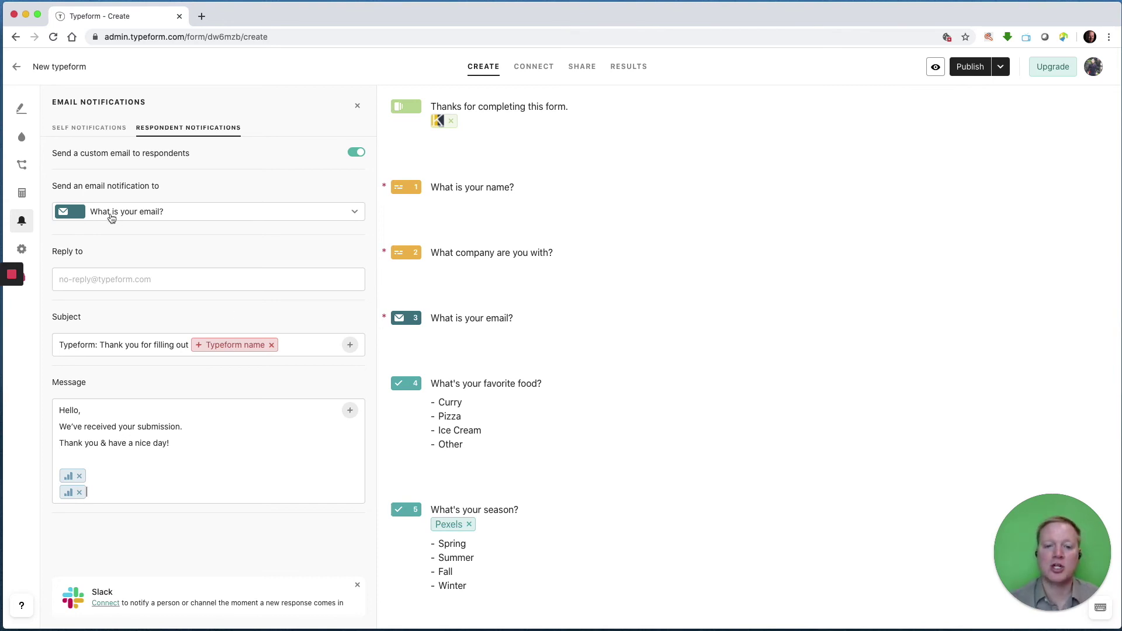
Back in the editor, retitle question 3 to 'What is your partner's email?'.
{"action": "left_click", "coordinate": [21, 108]}
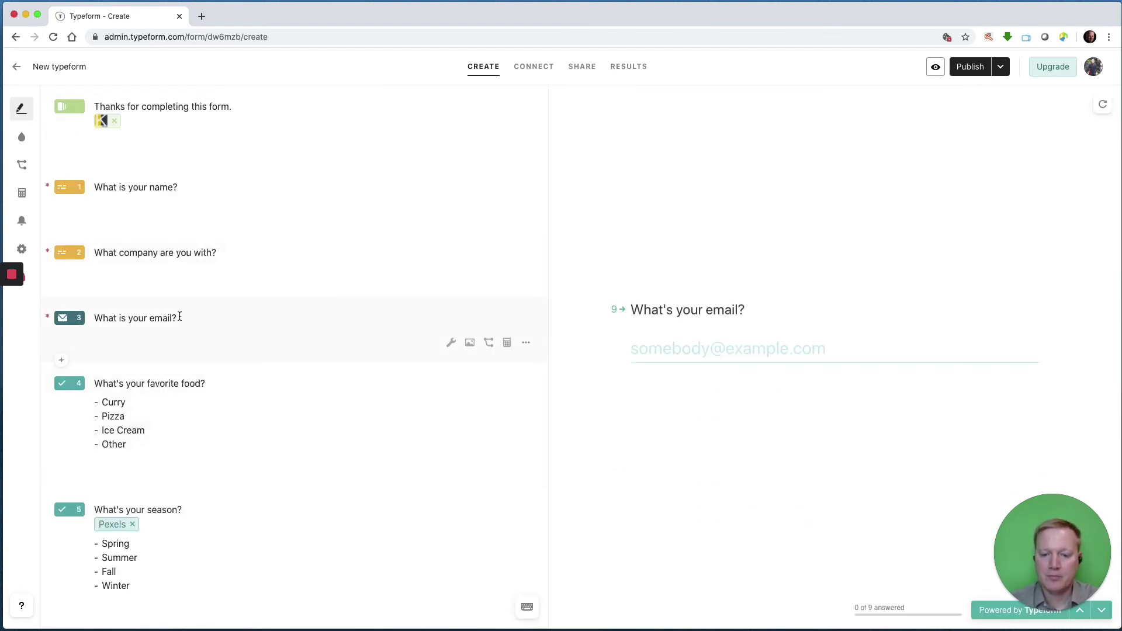
{"action": "left_click_drag", "start_coordinate": [194, 318], "coordinate": [130, 317]}
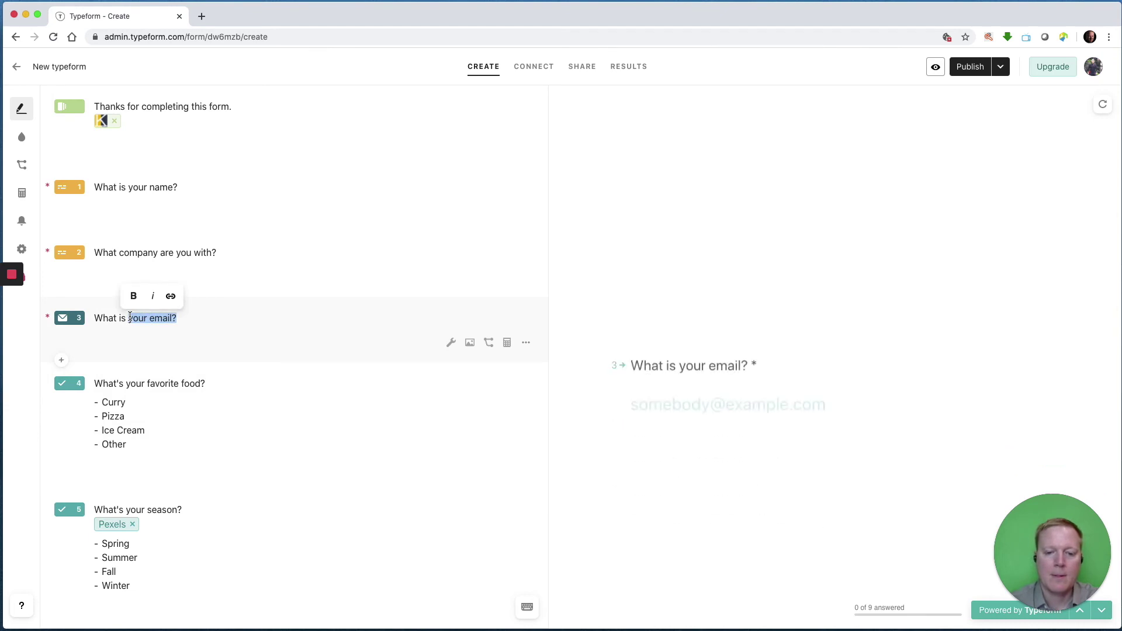
{"action": "type", "text": "y"}
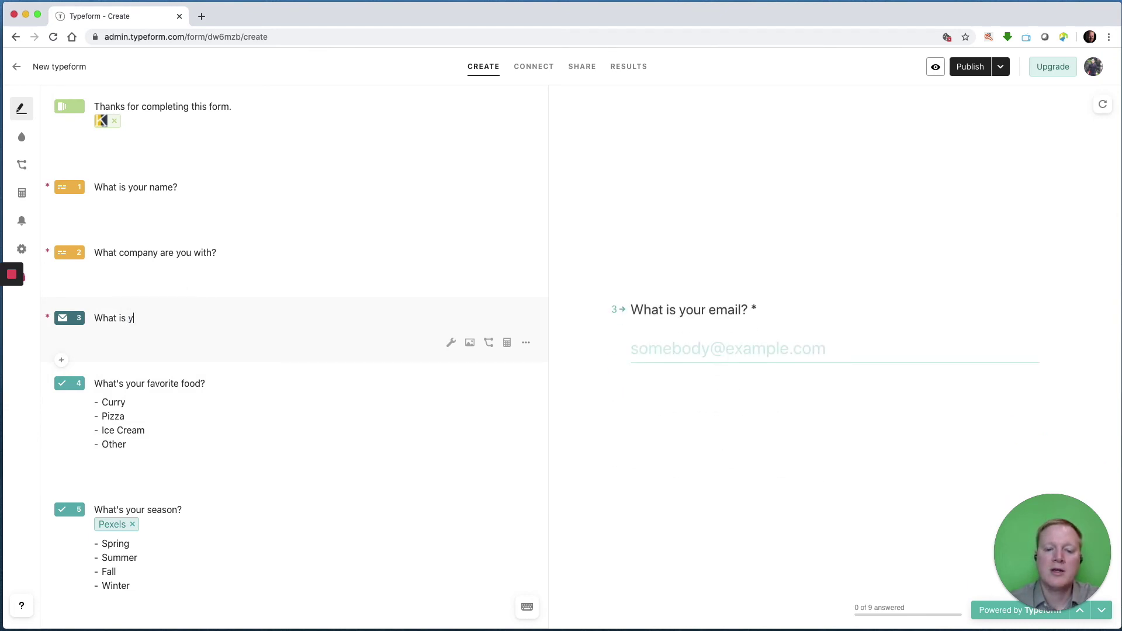
{"action": "type", "text": "our partner's email?"}
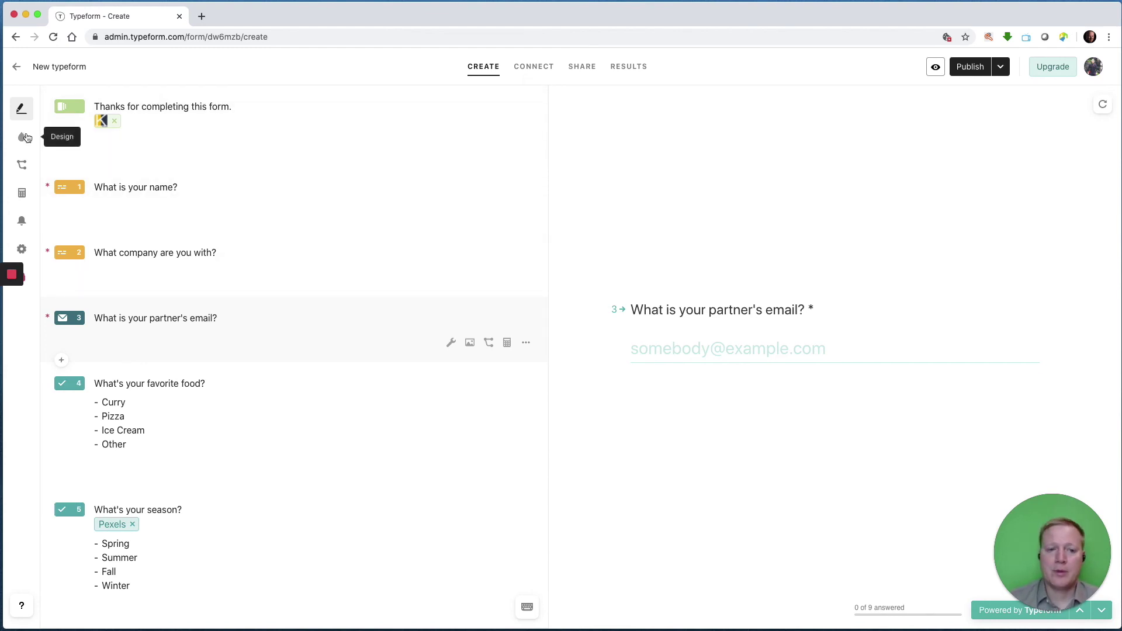
Look through the CONNECT integrations list, then go to the form's Share page.
{"action": "left_click", "coordinate": [546, 73]}
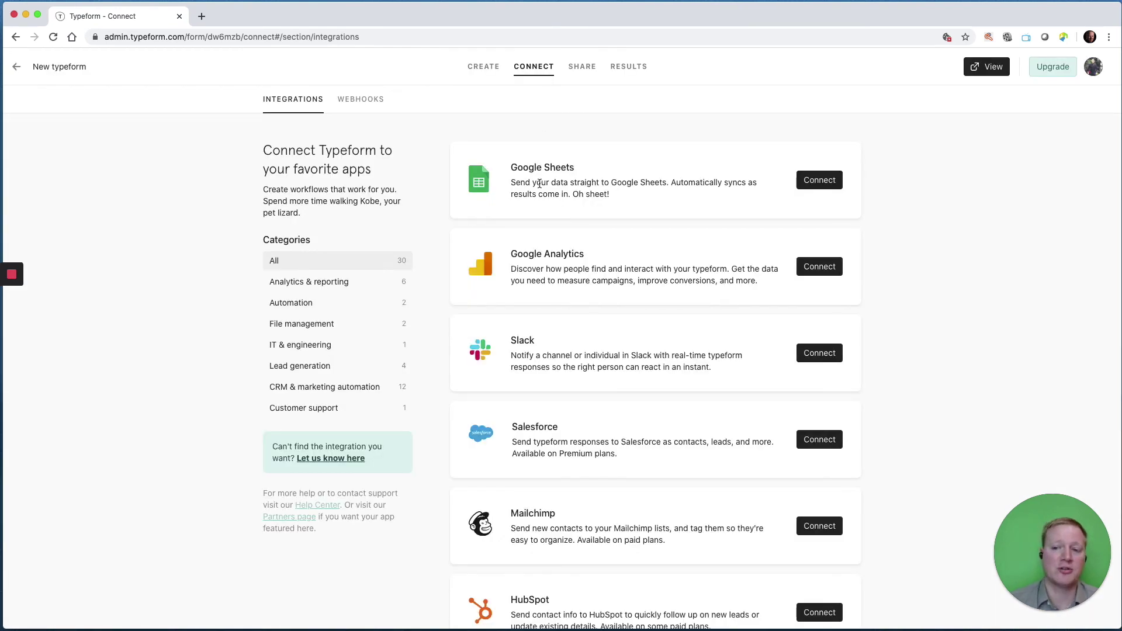
{"action": "scroll", "coordinate": [566, 188], "scroll_direction": "down", "scroll_amount": 5}
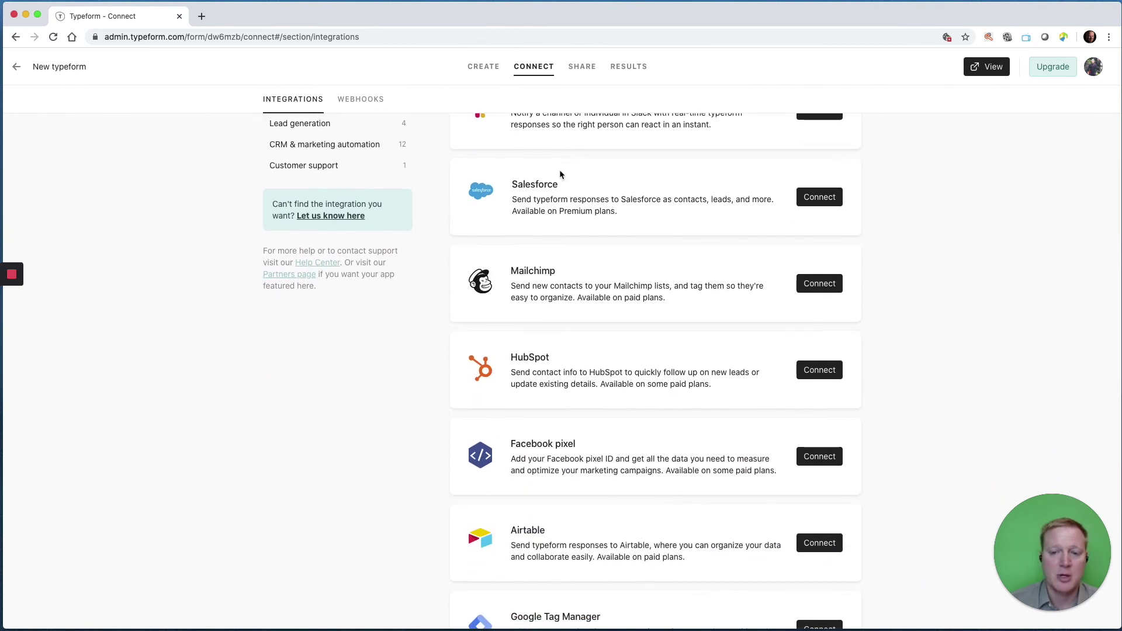
{"action": "scroll", "coordinate": [559, 173], "scroll_direction": "up", "scroll_amount": 5}
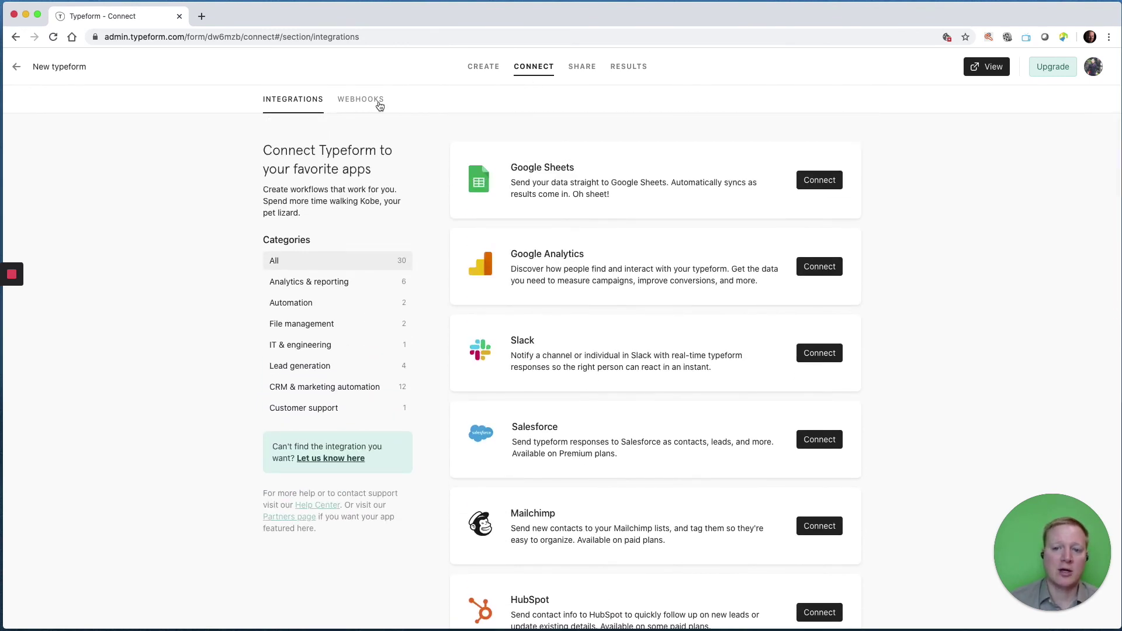
{"action": "left_click", "coordinate": [582, 67]}
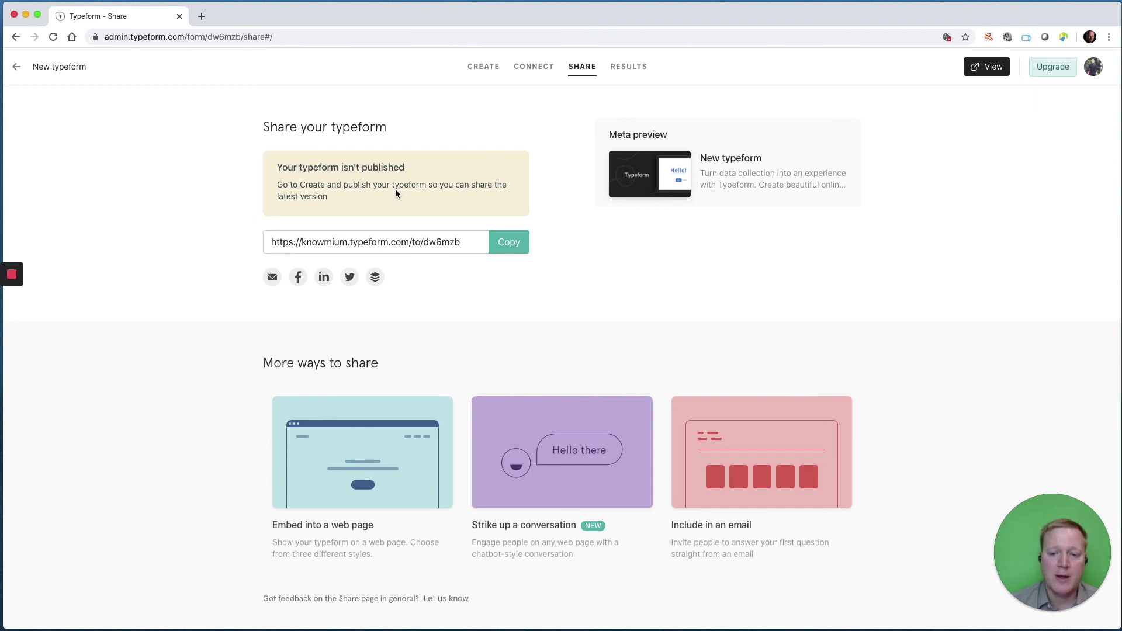
Copy the form's public URL and switch to the Results insights.
{"action": "left_click", "coordinate": [502, 253]}
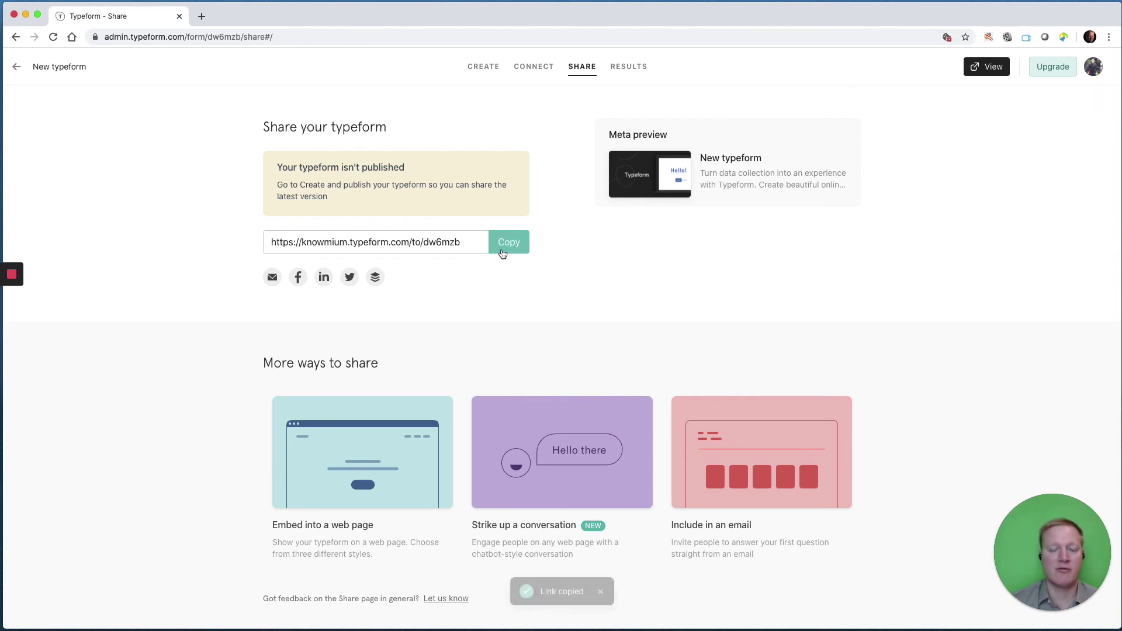
{"action": "left_click", "coordinate": [641, 68]}
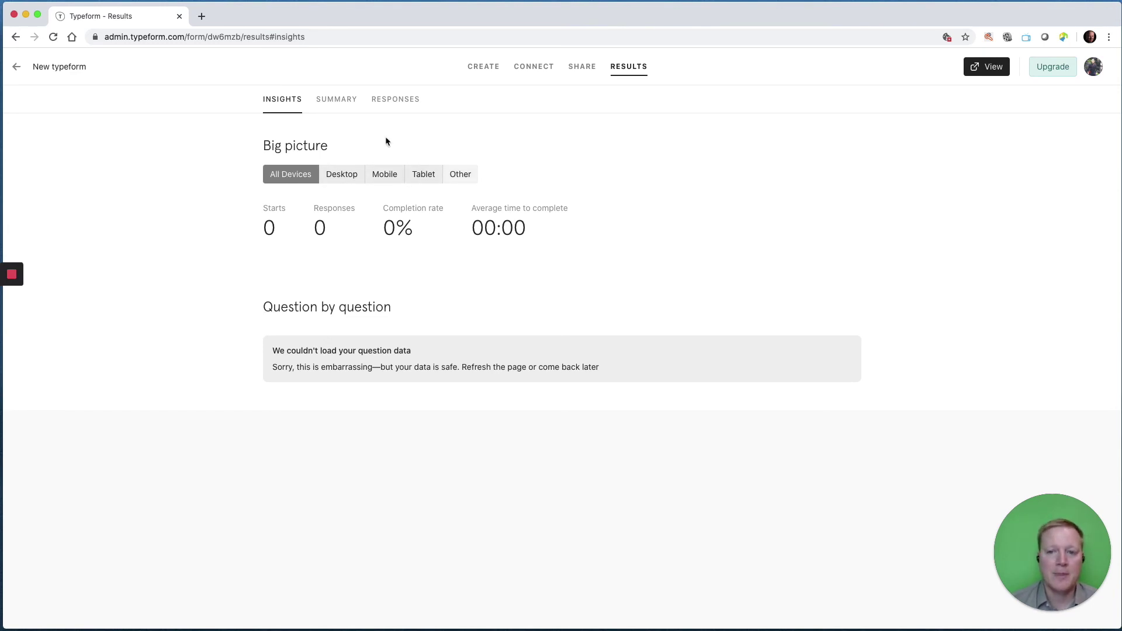
Check the empty Summary, Responses and Insights views, then return to the Create page.
{"action": "left_click", "coordinate": [343, 102]}
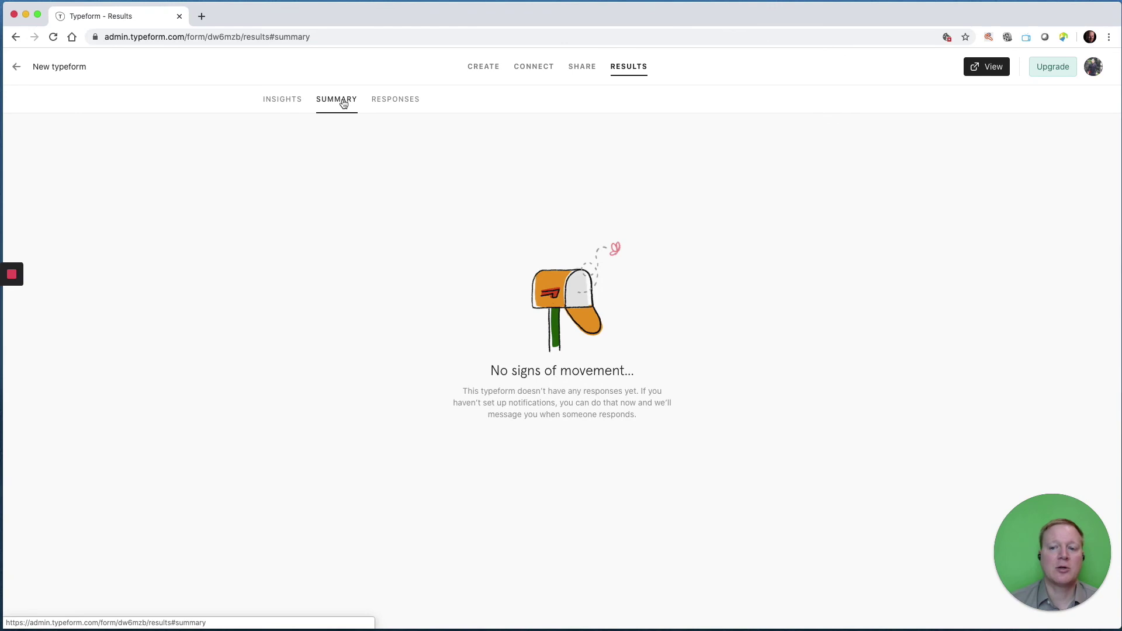
{"action": "left_click", "coordinate": [385, 103]}
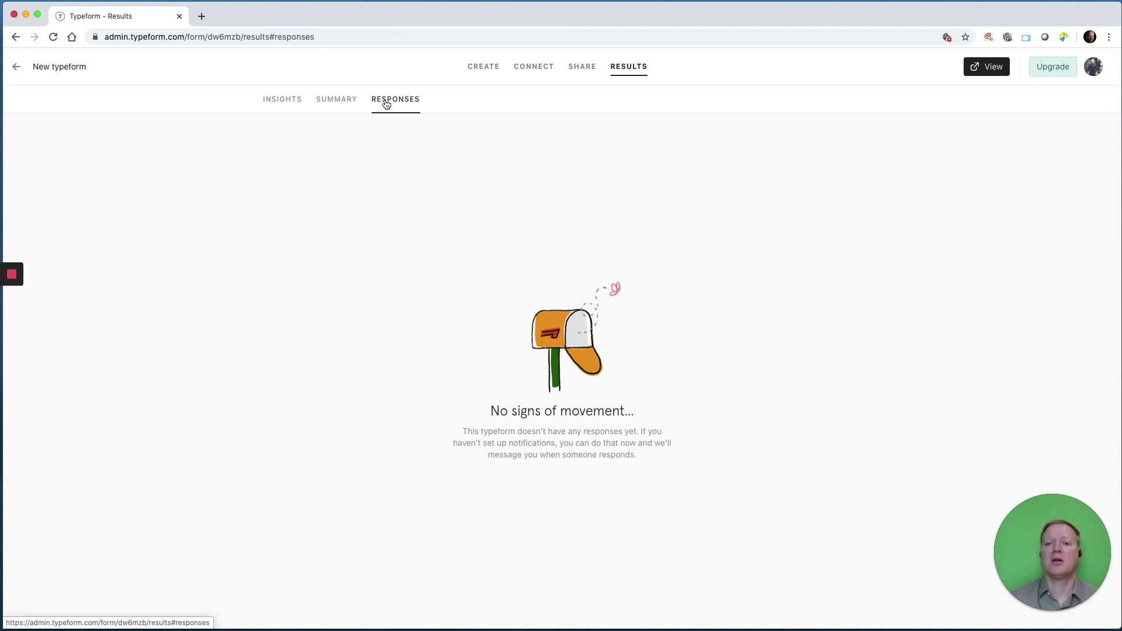
{"action": "left_click", "coordinate": [292, 100]}
{"action": "left_click", "coordinate": [474, 72]}
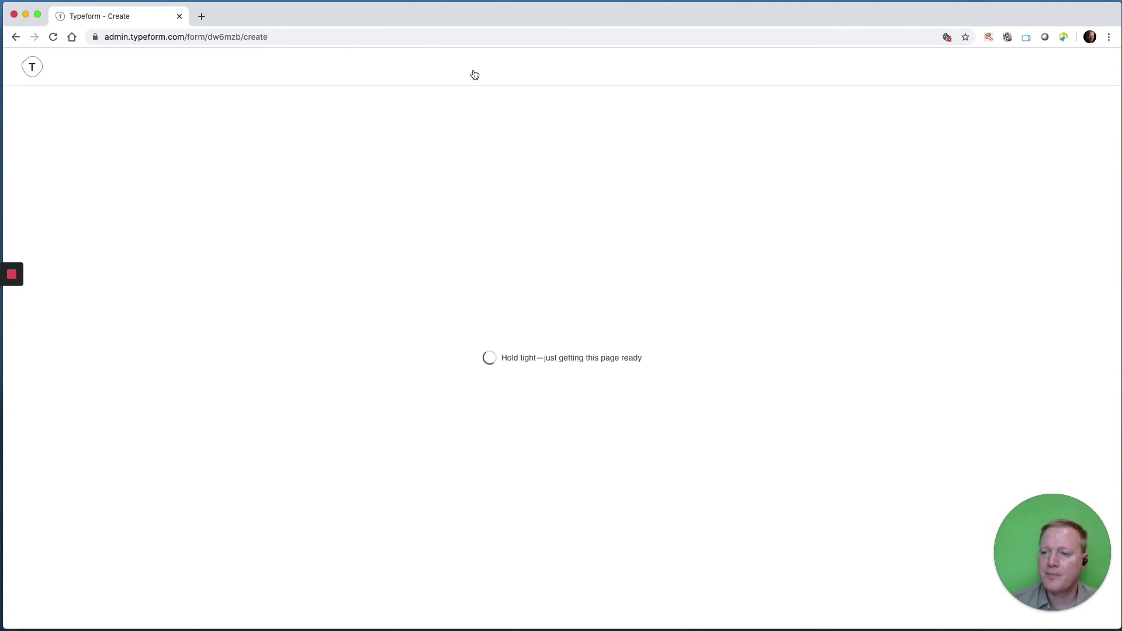